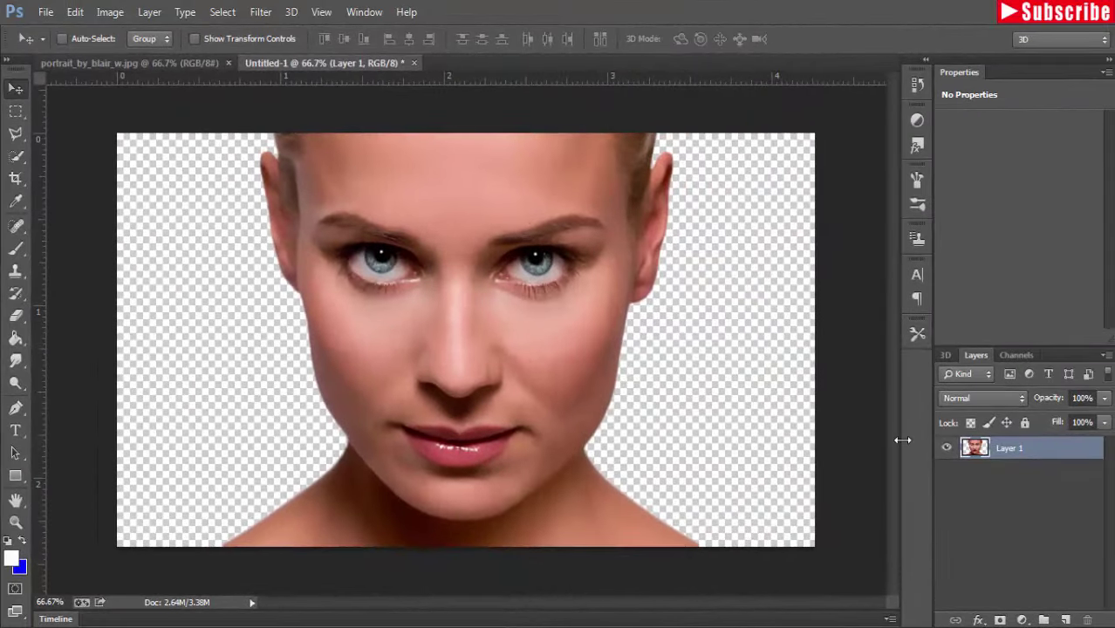
Duplicate the portrait layer twice, creating Layer 1 copy and Layer 1 copy 2.
{"action": "right_click", "coordinate": [974, 447]}
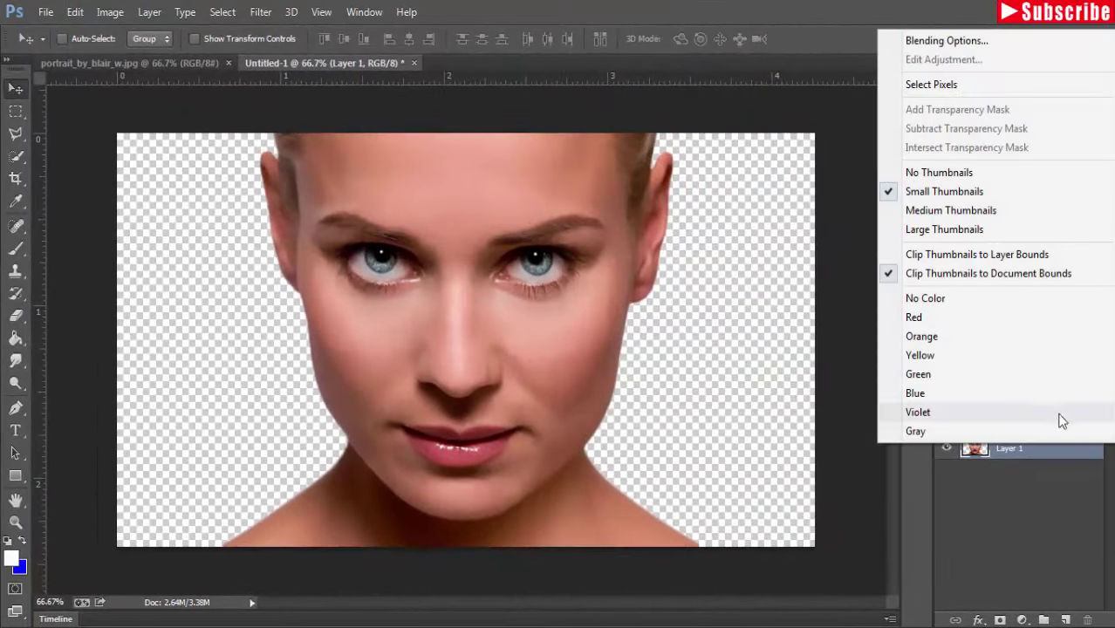
{"action": "left_click", "coordinate": [1045, 454]}
{"action": "right_click", "coordinate": [1044, 456]}
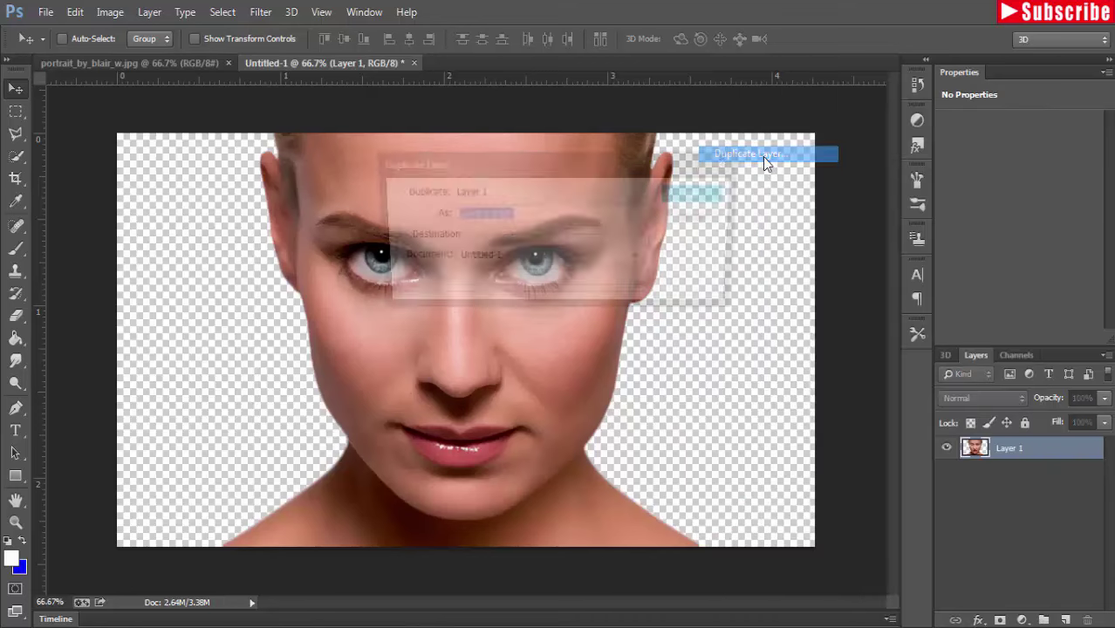
{"action": "left_click", "coordinate": [751, 154]}
{"action": "left_click", "coordinate": [709, 192]}
{"action": "right_click", "coordinate": [1019, 447]}
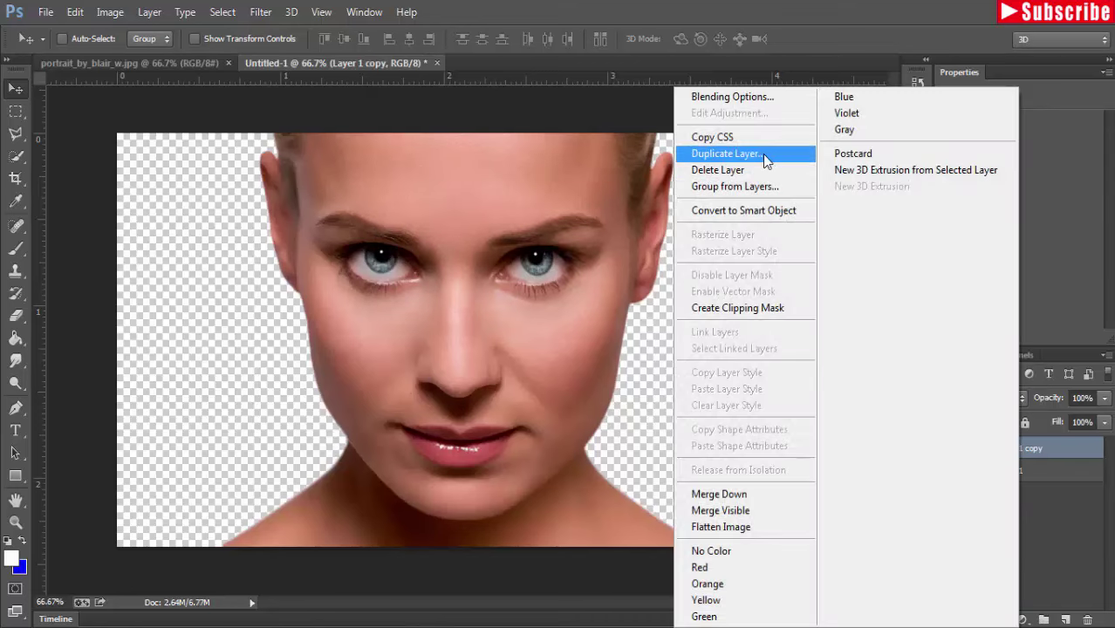
{"action": "left_click", "coordinate": [722, 152]}
{"action": "key", "text": "Return"}
Duplicate twice more to create Layer 1 copy 3 and Layer 1 copy 4.
{"action": "right_click", "coordinate": [1019, 448]}
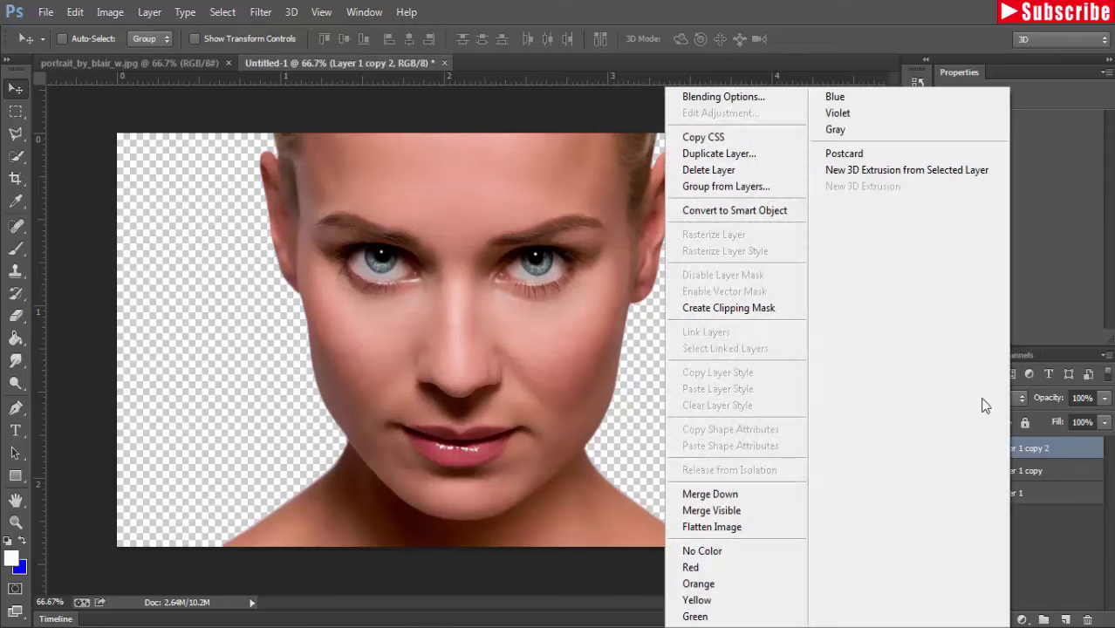
{"action": "left_click", "coordinate": [756, 153]}
{"action": "left_click", "coordinate": [705, 195]}
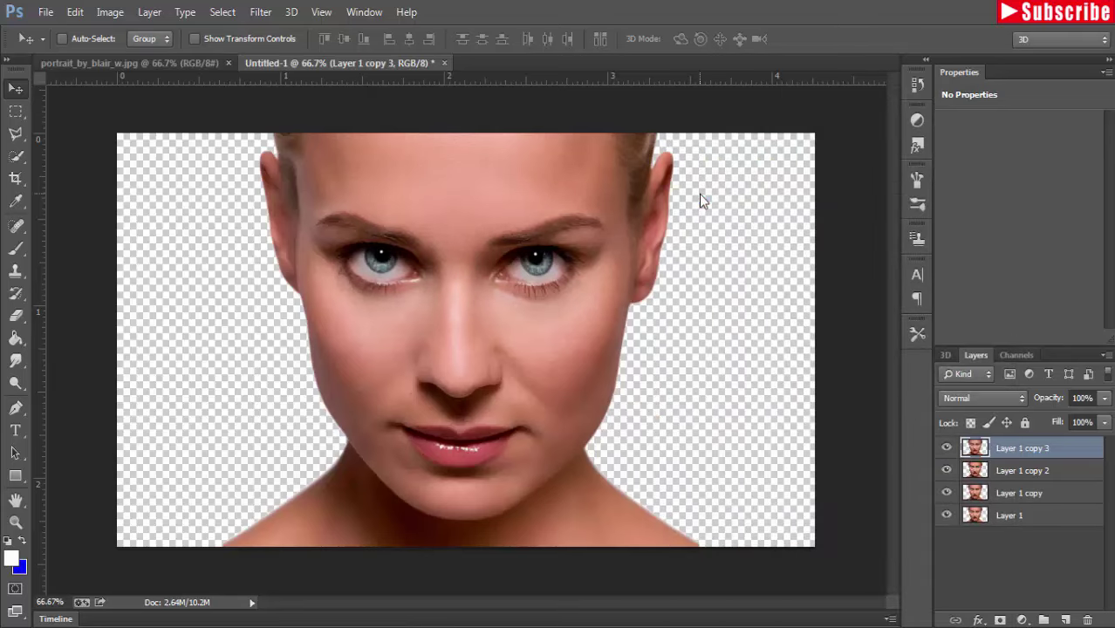
{"action": "right_click", "coordinate": [1019, 448]}
{"action": "left_click", "coordinate": [742, 153]}
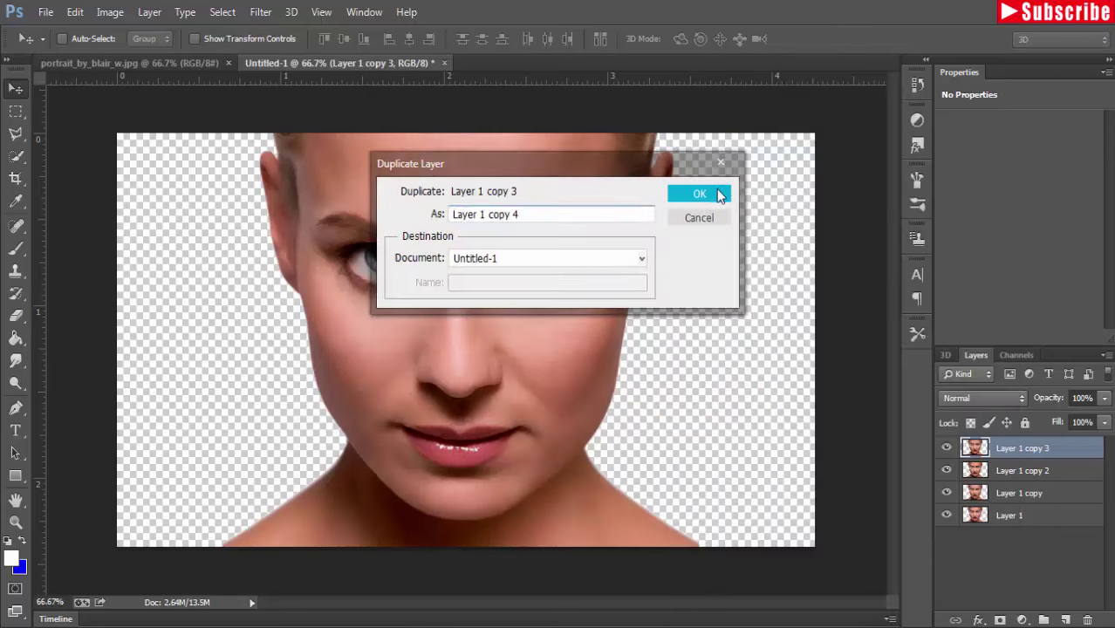
{"action": "left_click", "coordinate": [705, 194]}
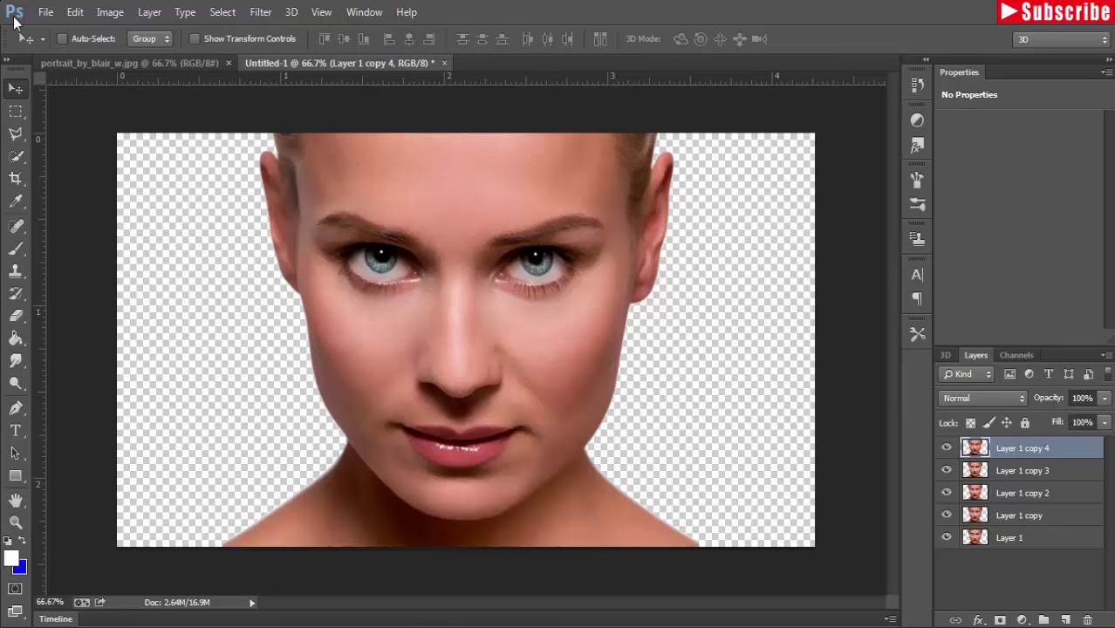
{"action": "left_click", "coordinate": [973, 515]}
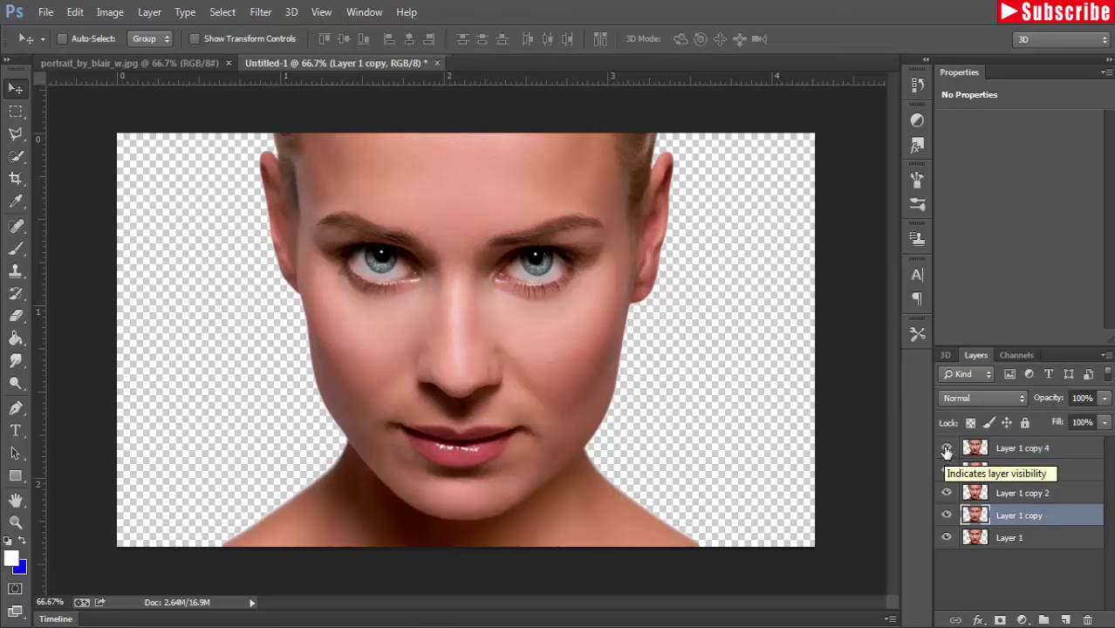
Select Layer 1 copy 4, then shift its hue and raise saturation with Hue/Saturation.
{"action": "left_click", "coordinate": [1004, 449]}
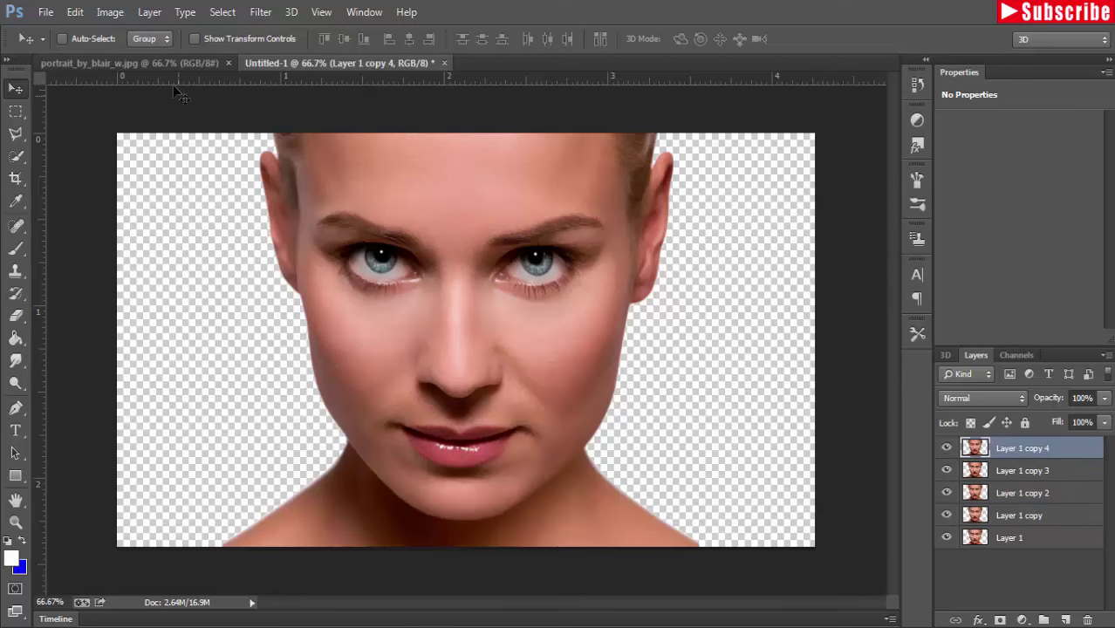
{"action": "left_click", "coordinate": [115, 11]}
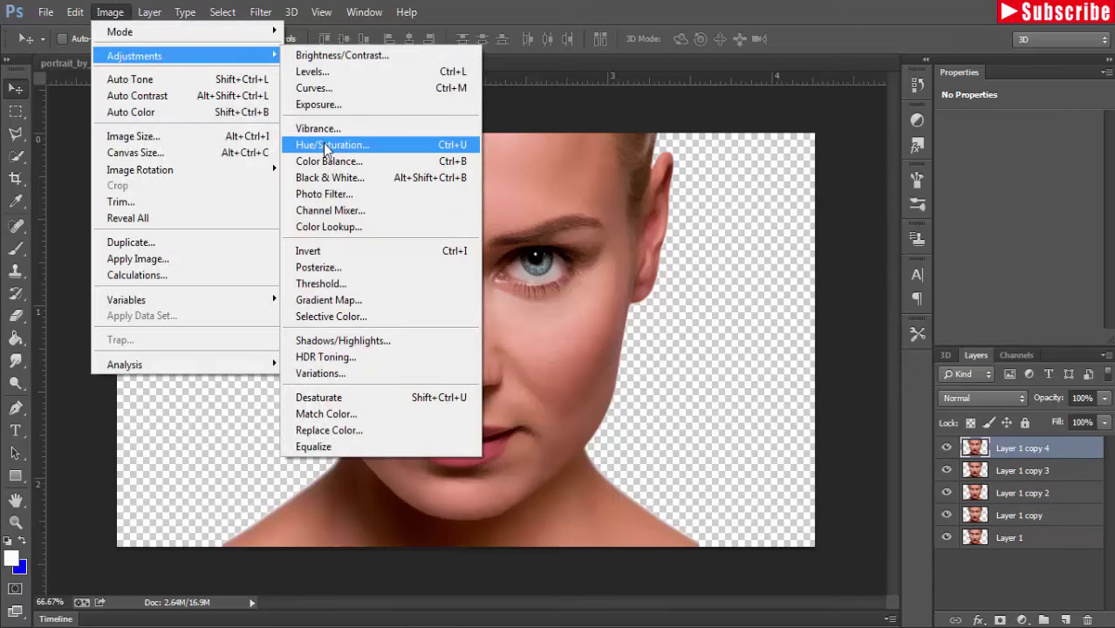
{"action": "left_click", "coordinate": [388, 145]}
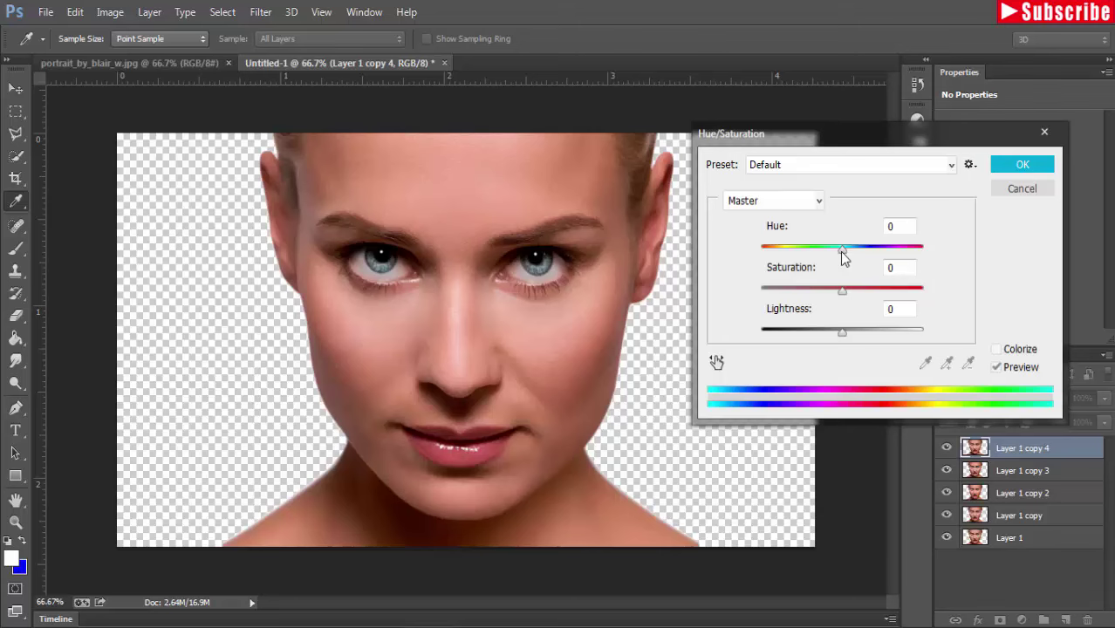
{"action": "mouse_move", "coordinate": [842, 248]}
{"action": "left_mouse_down"}
{"action": "mouse_move", "coordinate": [896, 249]}
{"action": "mouse_move", "coordinate": [780, 249]}
{"action": "left_mouse_up"}
{"action": "left_click_drag", "start_coordinate": [842, 290], "coordinate": [868, 289]}
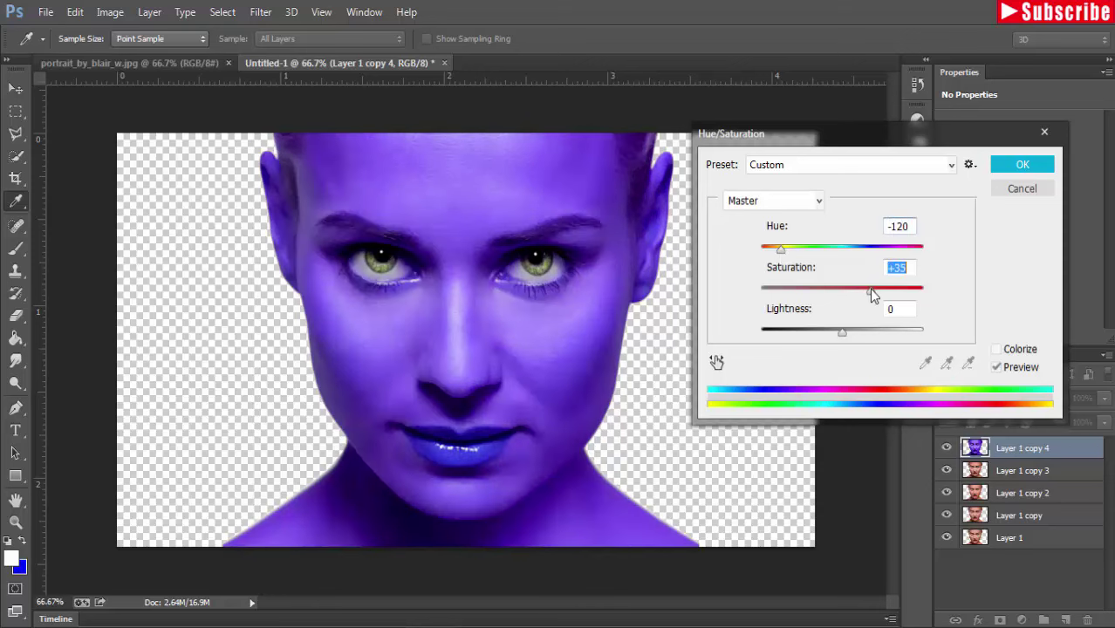
{"action": "left_click", "coordinate": [1005, 165]}
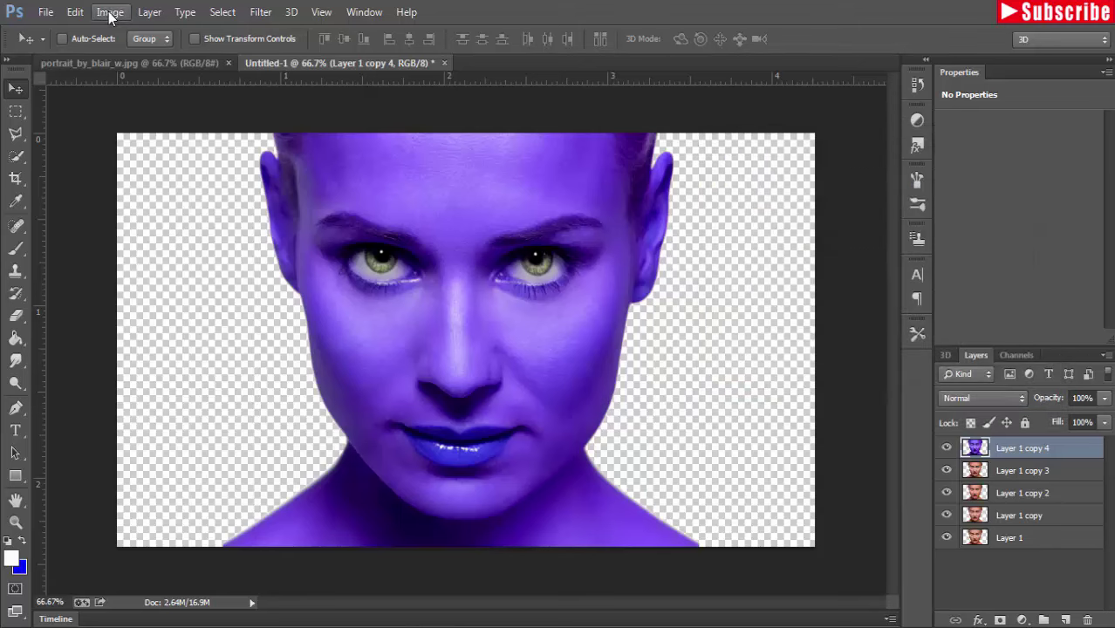
Push Layer 1 copy 4's colour balance toward blue.
{"action": "left_click", "coordinate": [110, 12]}
{"action": "left_click", "coordinate": [369, 154]}
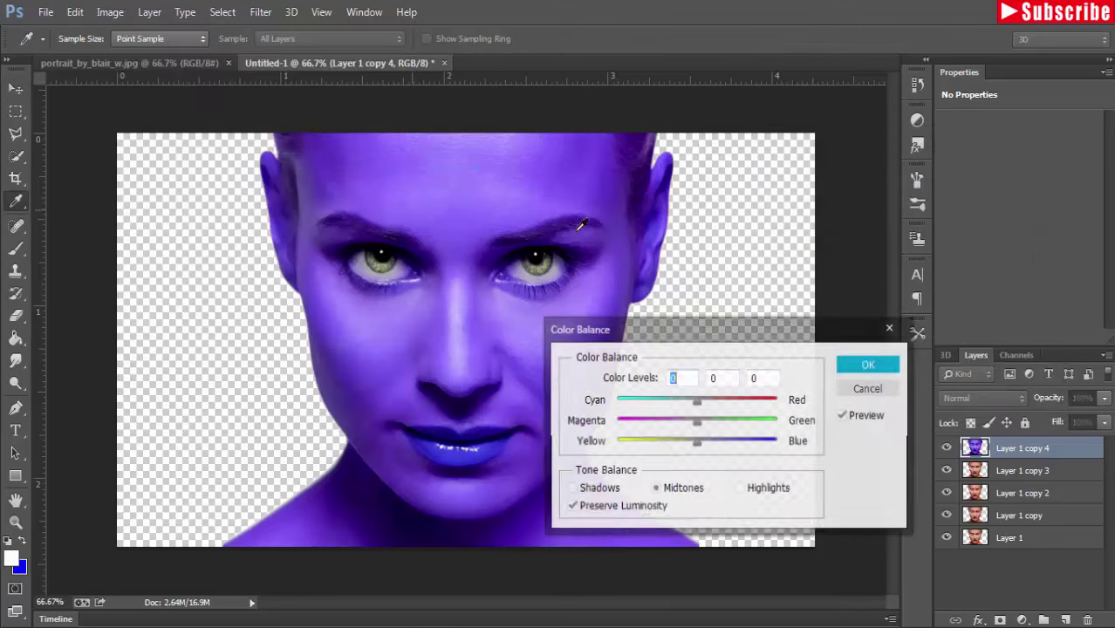
{"action": "left_click_drag", "start_coordinate": [699, 442], "coordinate": [778, 446]}
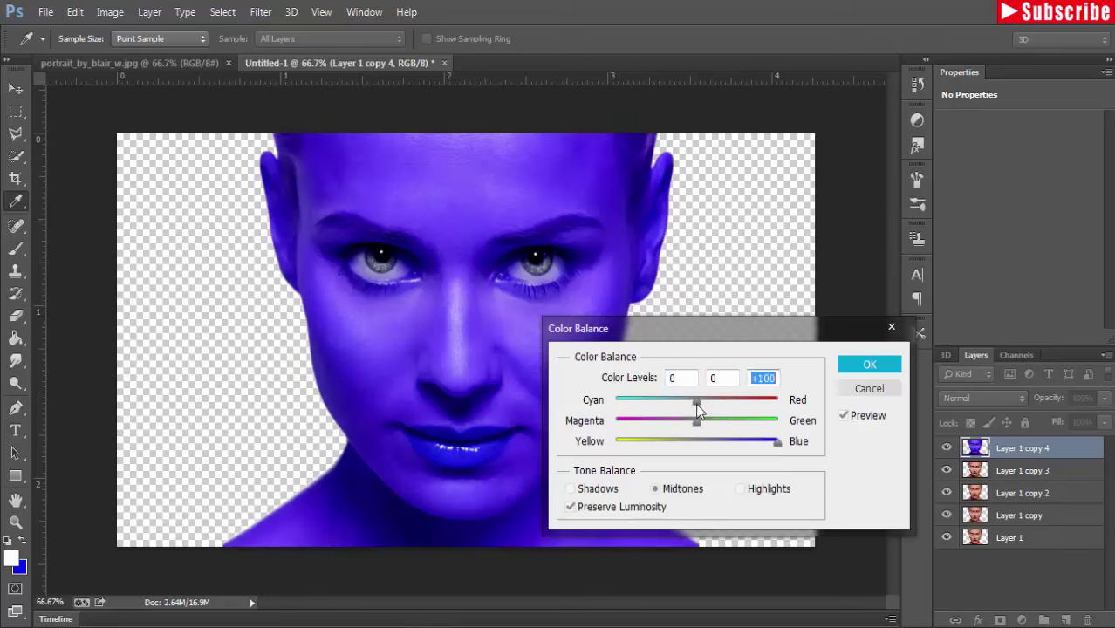
{"action": "left_click", "coordinate": [870, 365]}
{"action": "key", "text": "v"}
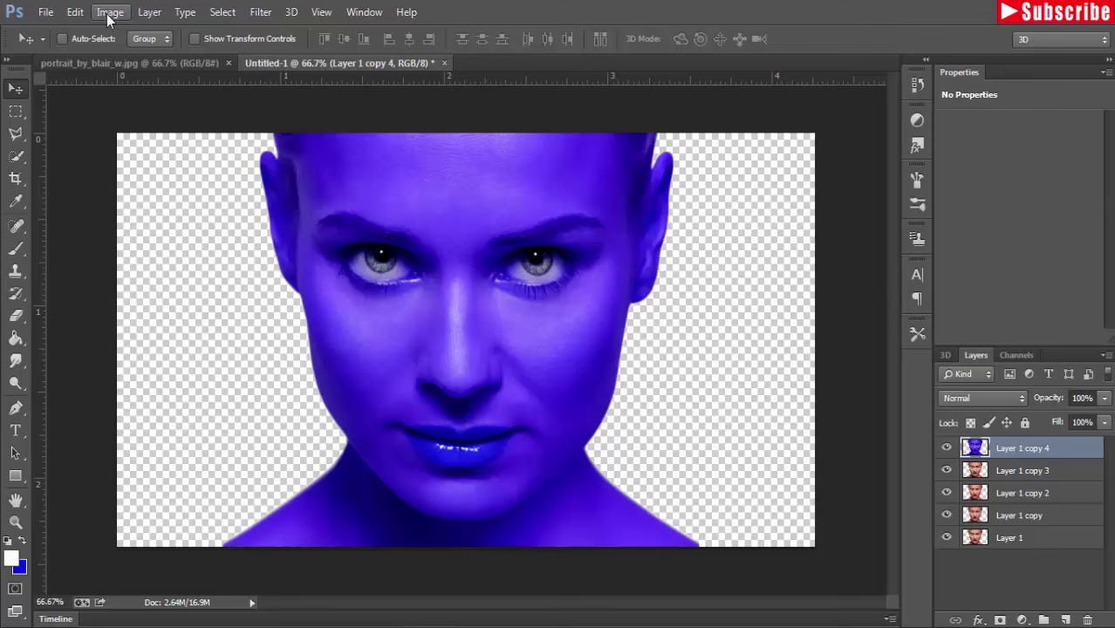
Darken the blue face and raise its contrast with Brightness/Contrast.
{"action": "left_click", "coordinate": [109, 13]}
{"action": "left_click", "coordinate": [397, 41]}
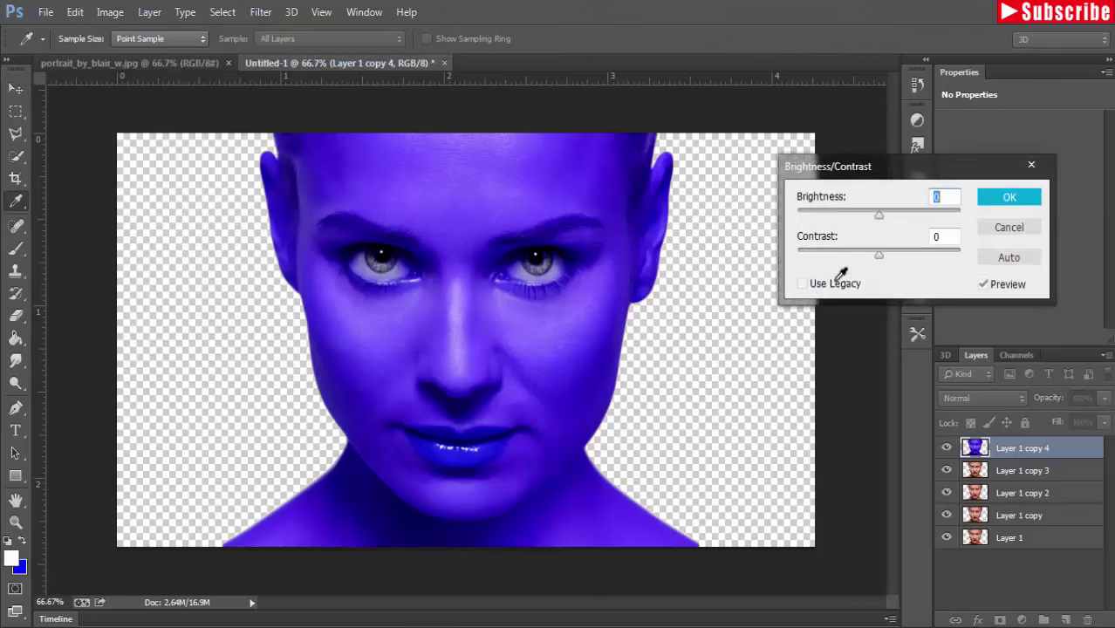
{"action": "mouse_move", "coordinate": [879, 216]}
{"action": "left_mouse_down"}
{"action": "mouse_move", "coordinate": [860, 219]}
{"action": "mouse_move", "coordinate": [912, 254]}
{"action": "left_mouse_up"}
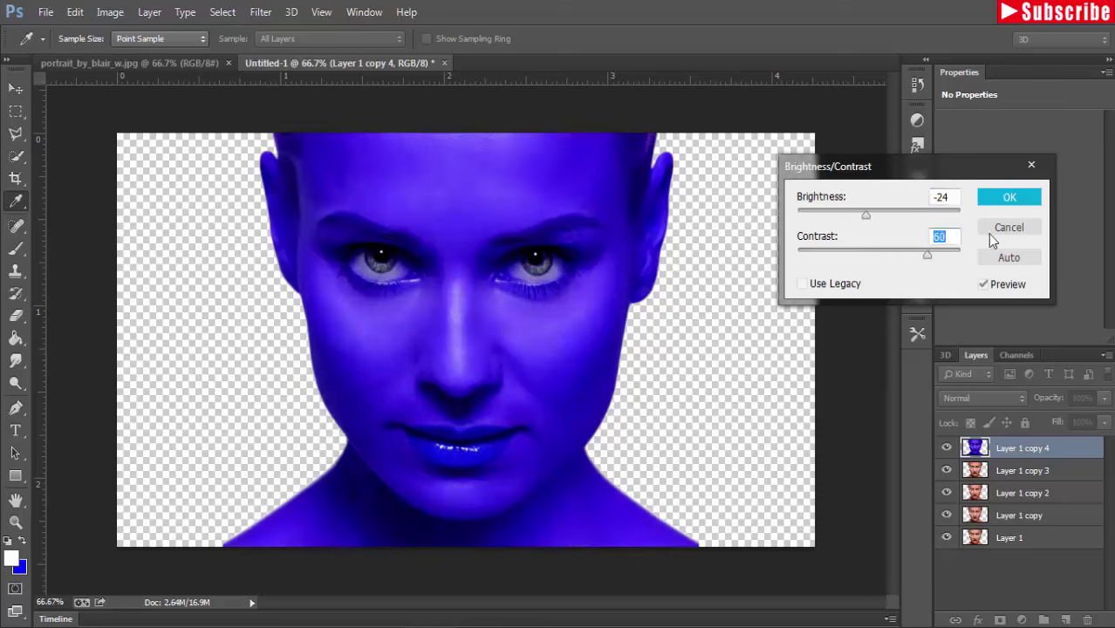
{"action": "left_click", "coordinate": [1009, 197]}
{"action": "key", "text": "v"}
{"action": "left_click", "coordinate": [1017, 471]}
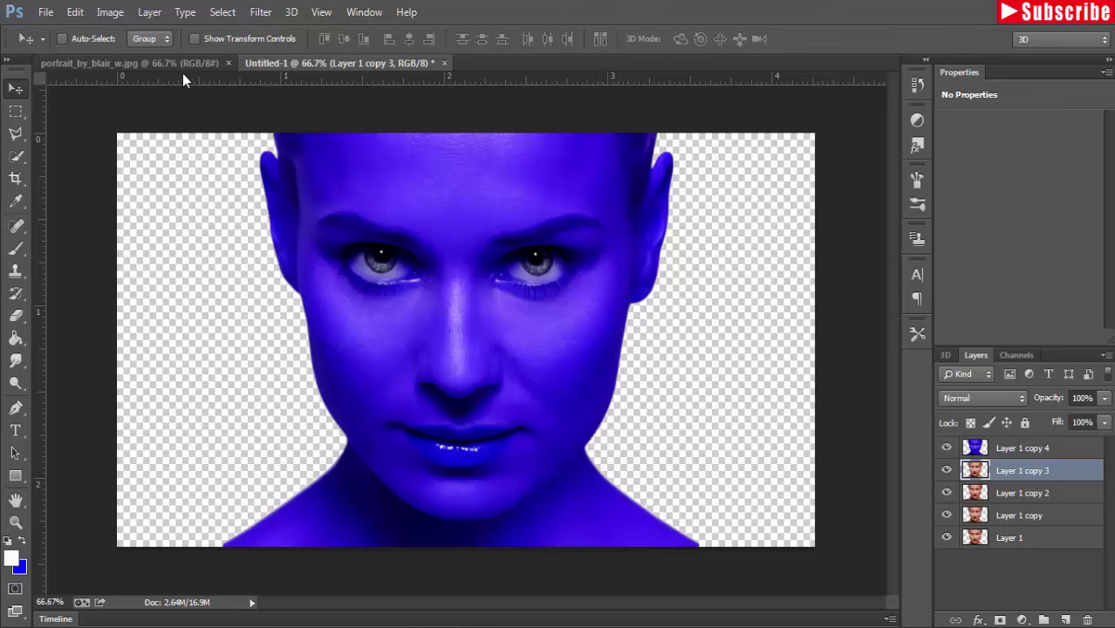
Hide the blue layer and shift Layer 1 copy 3's hue toward yellow-green.
{"action": "left_click", "coordinate": [947, 447]}
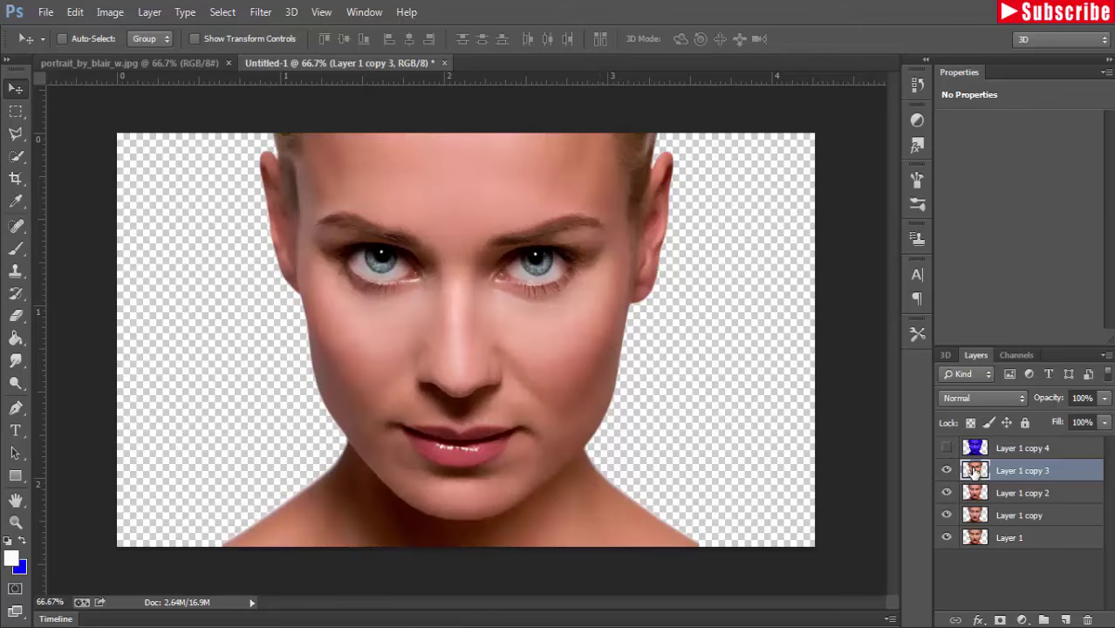
{"action": "left_click", "coordinate": [110, 12]}
{"action": "left_click", "coordinate": [354, 145]}
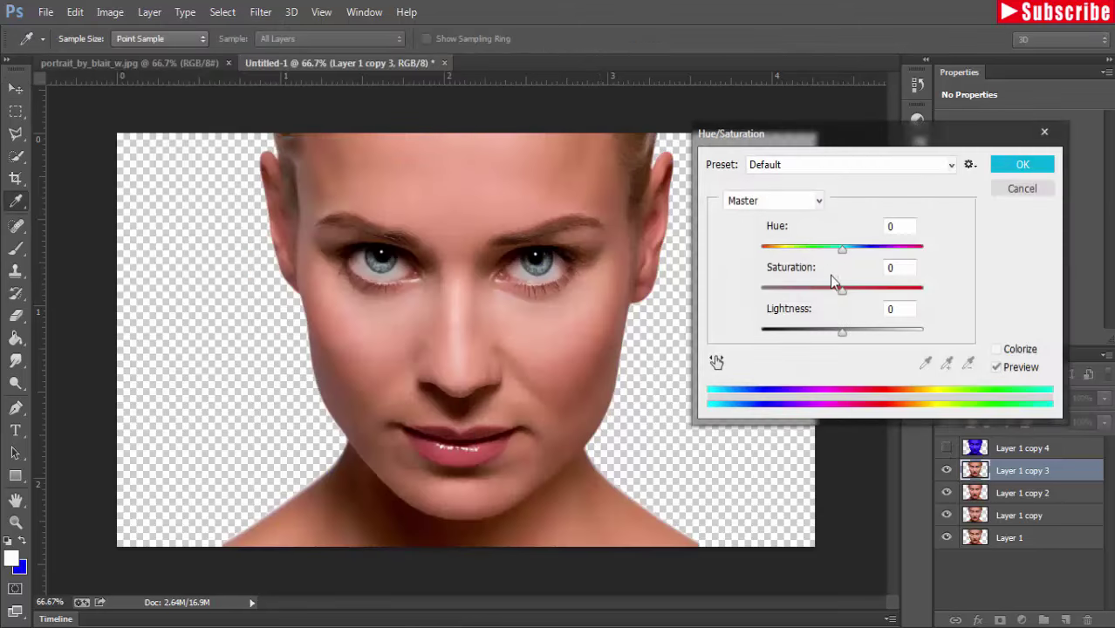
{"action": "mouse_move", "coordinate": [842, 251]}
{"action": "left_mouse_down"}
{"action": "mouse_move", "coordinate": [901, 261]}
{"action": "mouse_move", "coordinate": [876, 261]}
{"action": "mouse_move", "coordinate": [878, 293]}
{"action": "mouse_move", "coordinate": [858, 291]}
{"action": "left_mouse_up"}
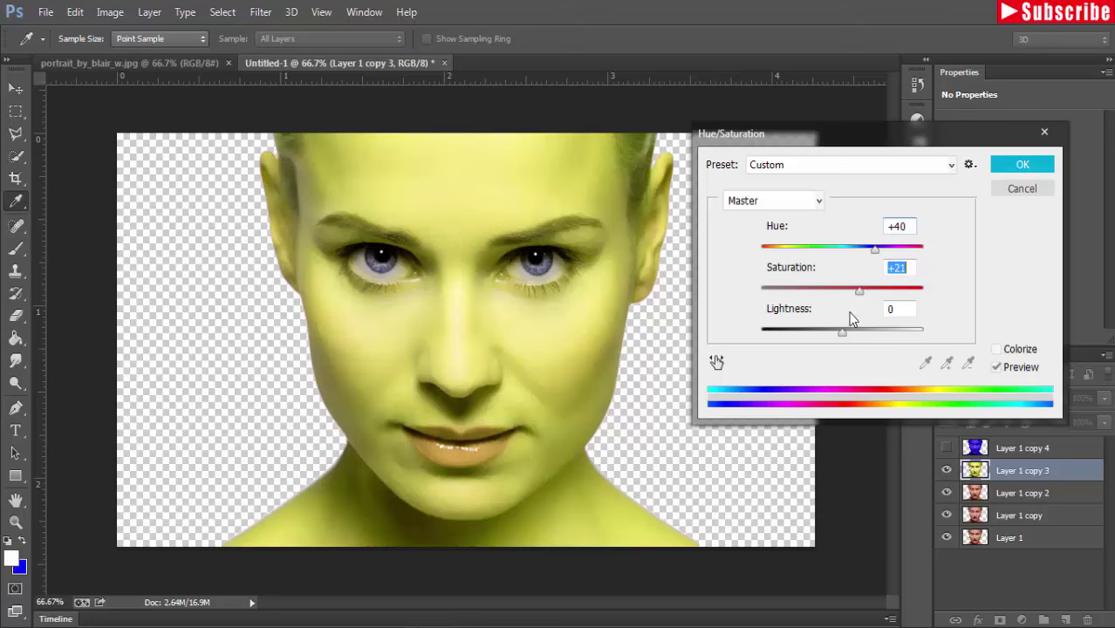
{"action": "left_click_drag", "start_coordinate": [841, 333], "coordinate": [839, 334]}
{"action": "left_click", "coordinate": [1003, 167]}
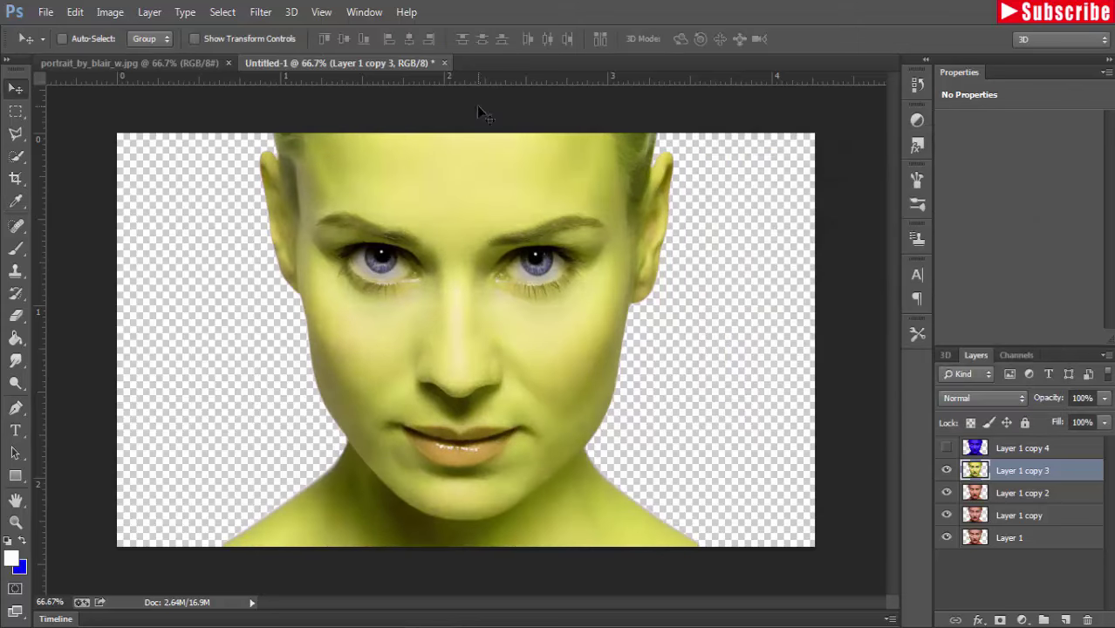
Push Layer 1 copy 3's colour balance toward yellow, fine-tuning magenta–green.
{"action": "left_click", "coordinate": [85, 11]}
{"action": "left_click", "coordinate": [77, 131]}
{"action": "left_click", "coordinate": [110, 11]}
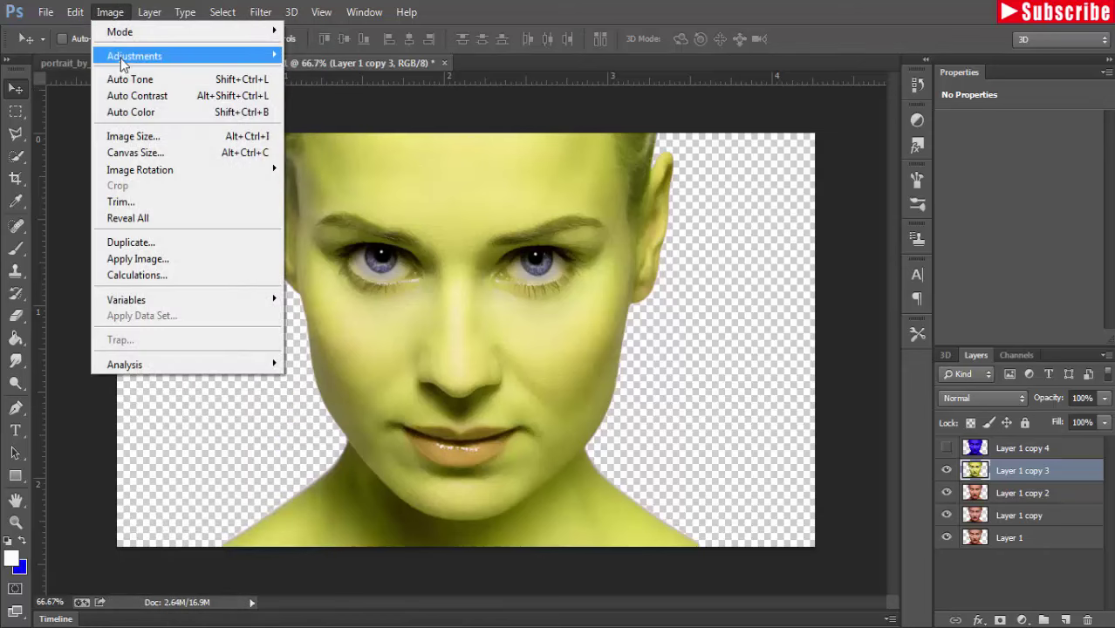
{"action": "left_click", "coordinate": [329, 162]}
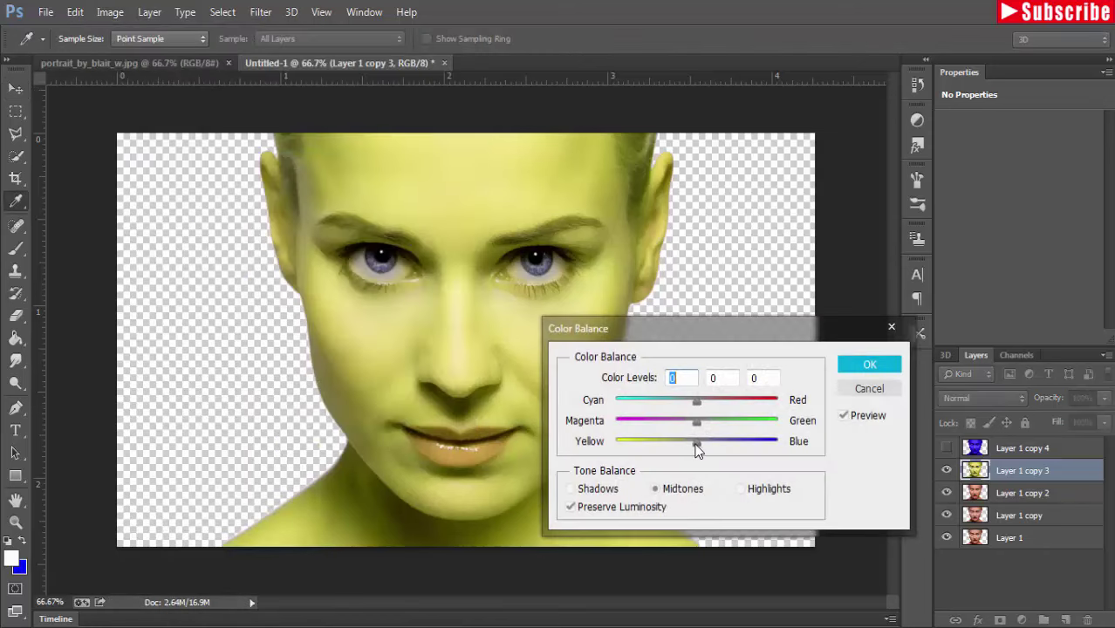
{"action": "left_click_drag", "start_coordinate": [696, 447], "coordinate": [643, 445]}
{"action": "left_click", "coordinate": [698, 422]}
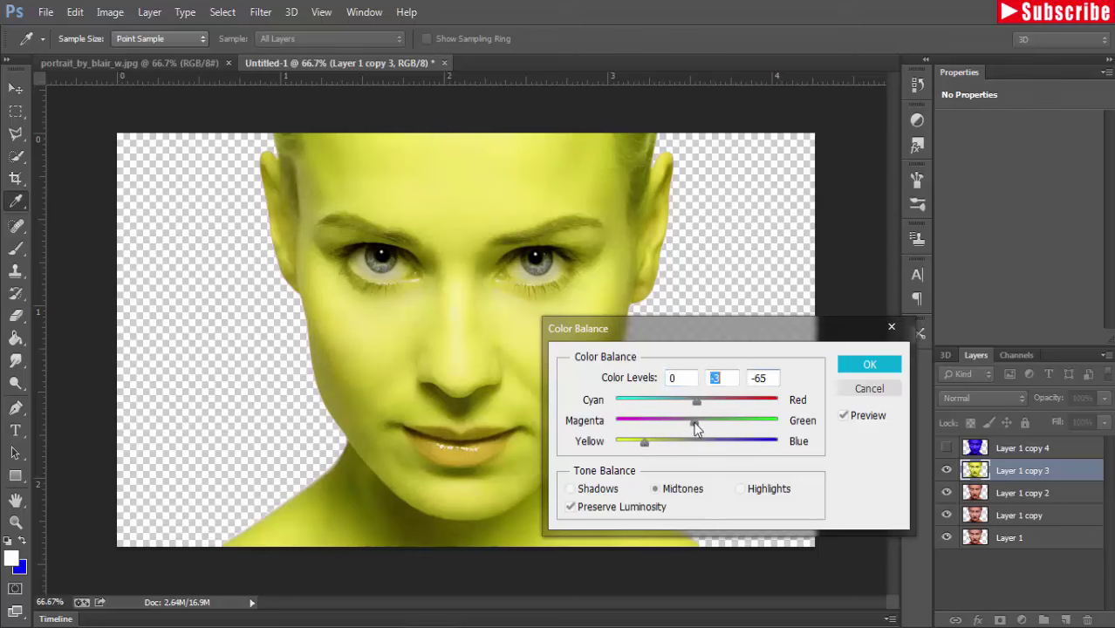
{"action": "left_click", "coordinate": [859, 370]}
{"action": "key", "text": "v"}
Set Brightness -52 and Contrast about 29 on the yellow face, then hide it.
{"action": "left_click", "coordinate": [111, 14]}
{"action": "mouse_move", "coordinate": [136, 56]}
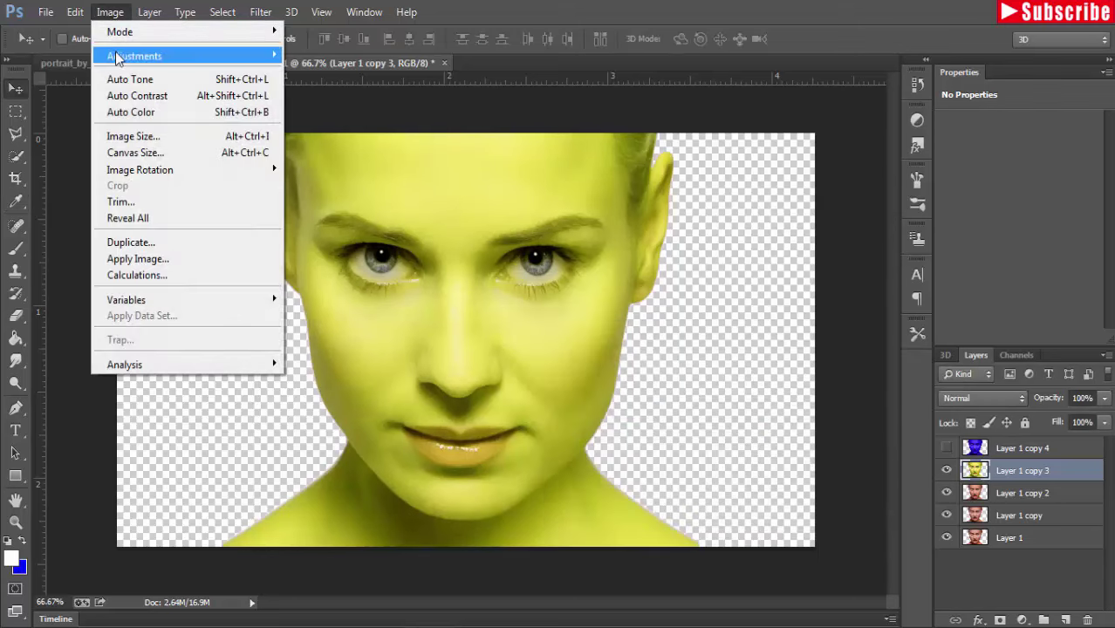
{"action": "left_click", "coordinate": [352, 54]}
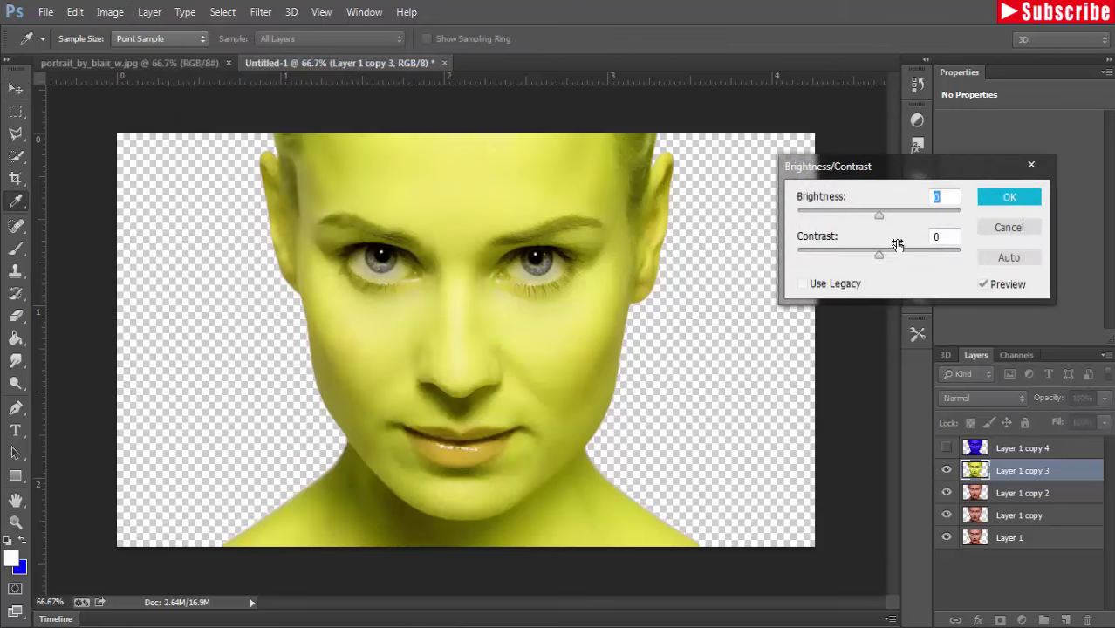
{"action": "left_click_drag", "start_coordinate": [880, 217], "coordinate": [853, 220]}
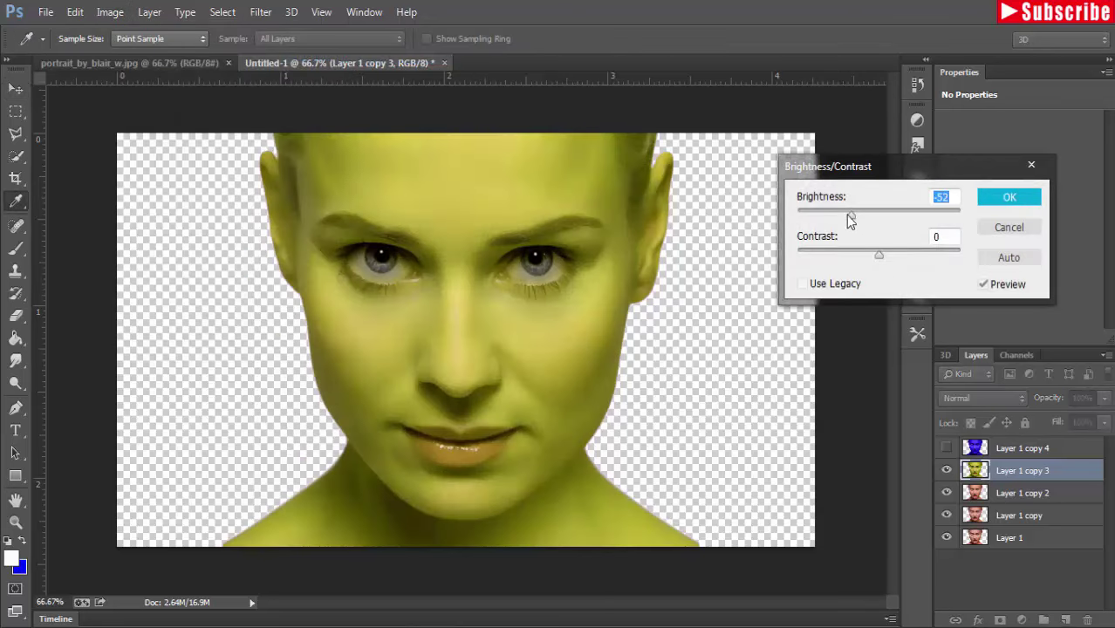
{"action": "left_click_drag", "start_coordinate": [879, 259], "coordinate": [904, 259]}
{"action": "left_click", "coordinate": [1029, 205]}
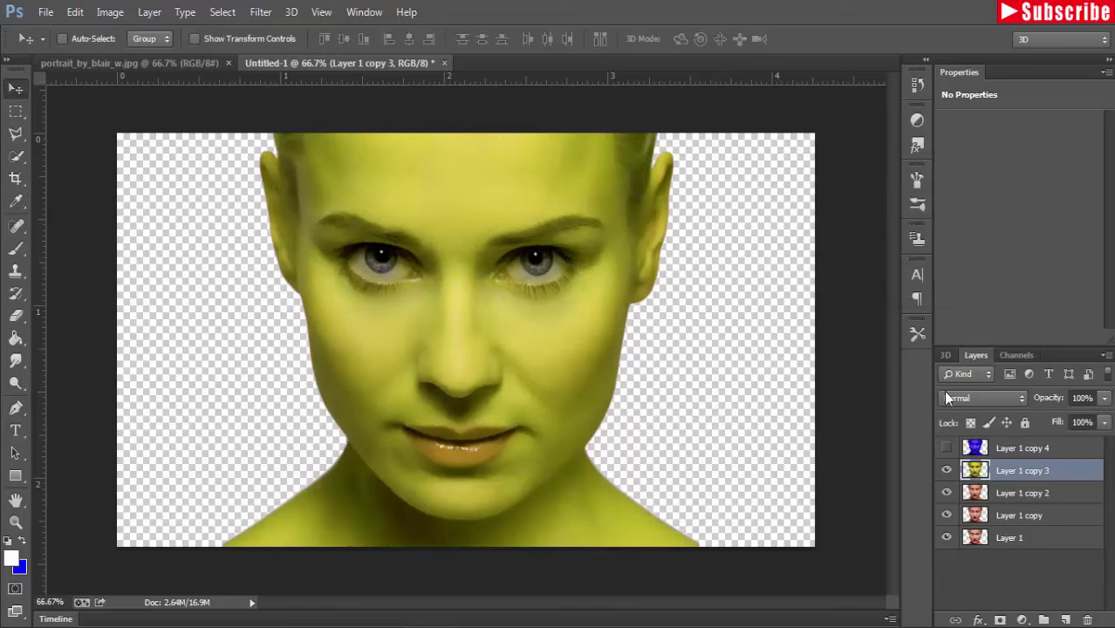
{"action": "left_click", "coordinate": [947, 472]}
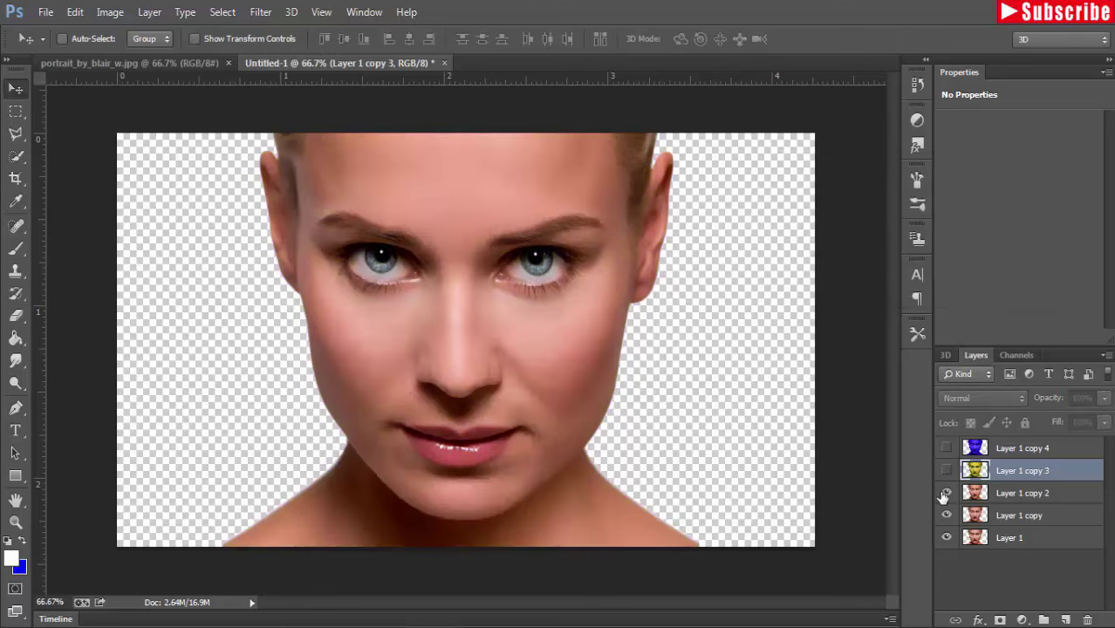
Select Layer 1 copy 2 and apply Hue/Saturation with Hue -23, Saturation +46.
{"action": "left_click", "coordinate": [990, 495]}
{"action": "left_click", "coordinate": [110, 12]}
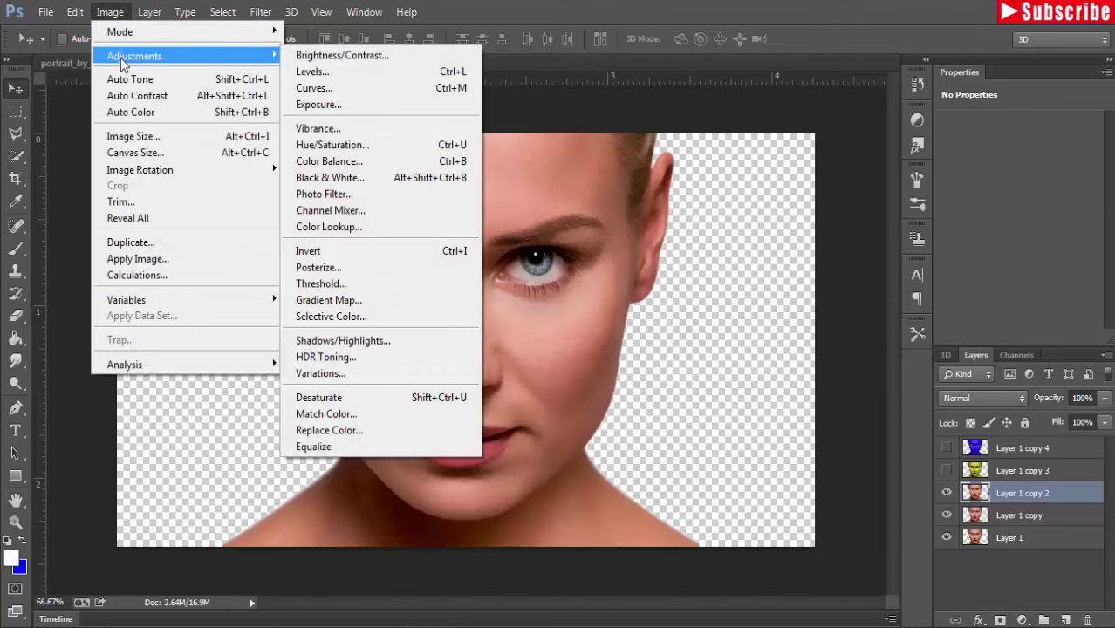
{"action": "left_click", "coordinate": [331, 144]}
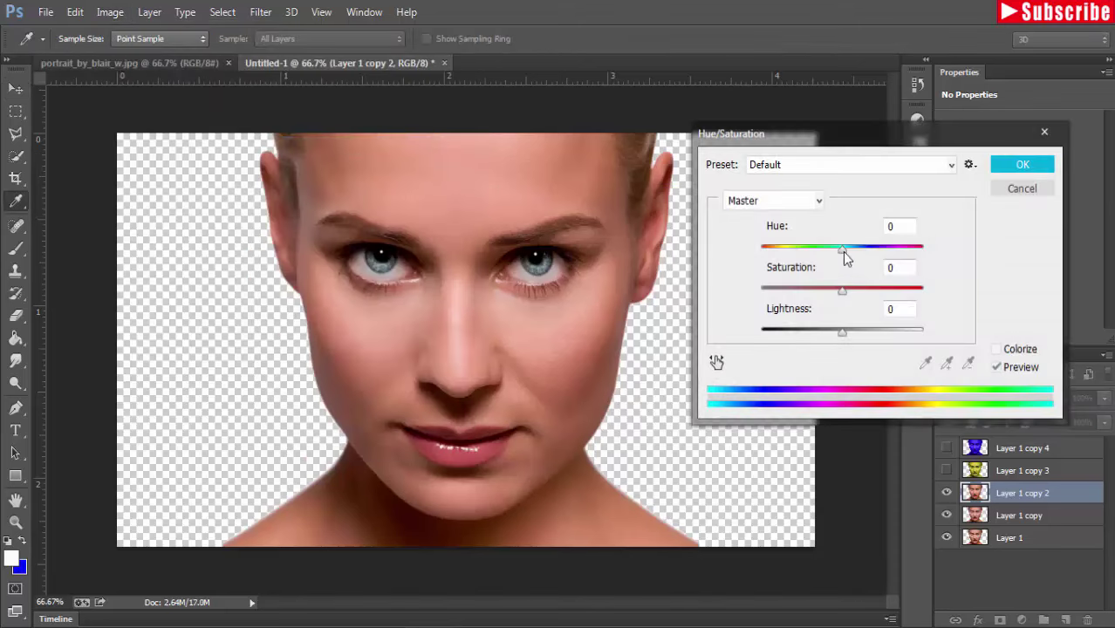
{"action": "mouse_move", "coordinate": [842, 250]}
{"action": "left_mouse_down"}
{"action": "mouse_move", "coordinate": [923, 249]}
{"action": "mouse_move", "coordinate": [803, 247]}
{"action": "mouse_move", "coordinate": [824, 251]}
{"action": "left_mouse_up"}
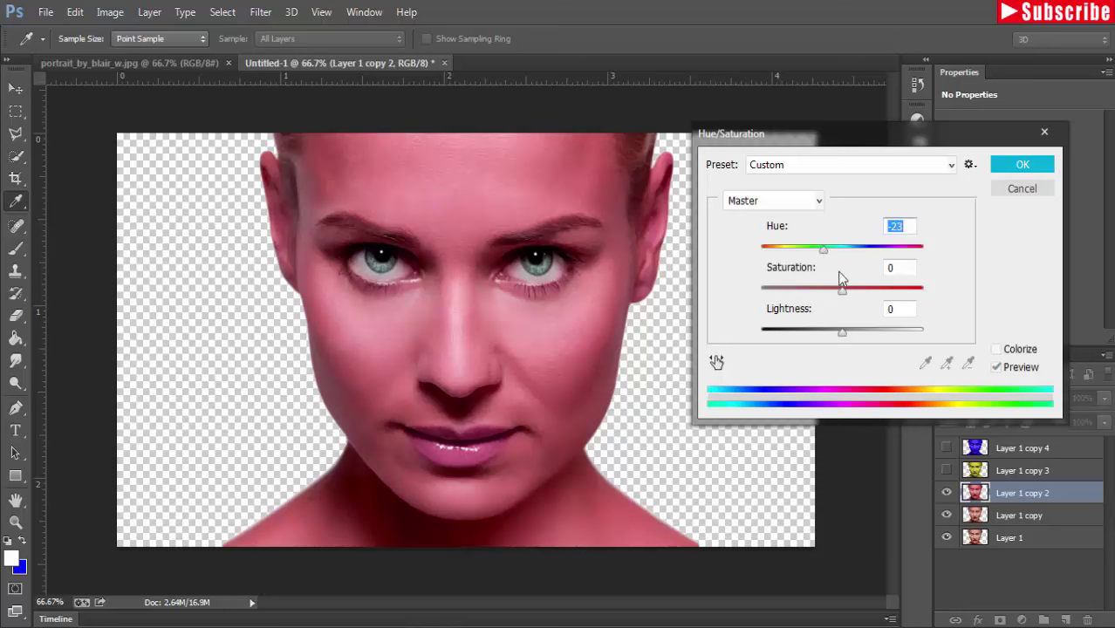
{"action": "left_click_drag", "start_coordinate": [841, 292], "coordinate": [881, 303]}
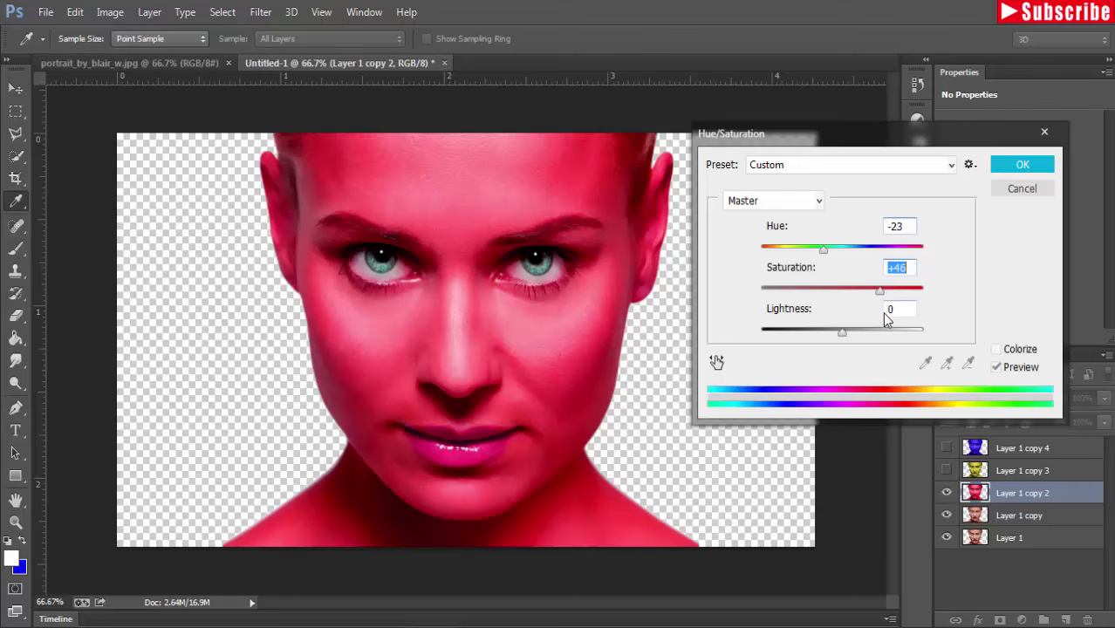
{"action": "left_click", "coordinate": [1016, 167]}
Push Layer 1 copy 2's midtones toward red, Color Balance Red +71.
{"action": "left_click", "coordinate": [111, 12]}
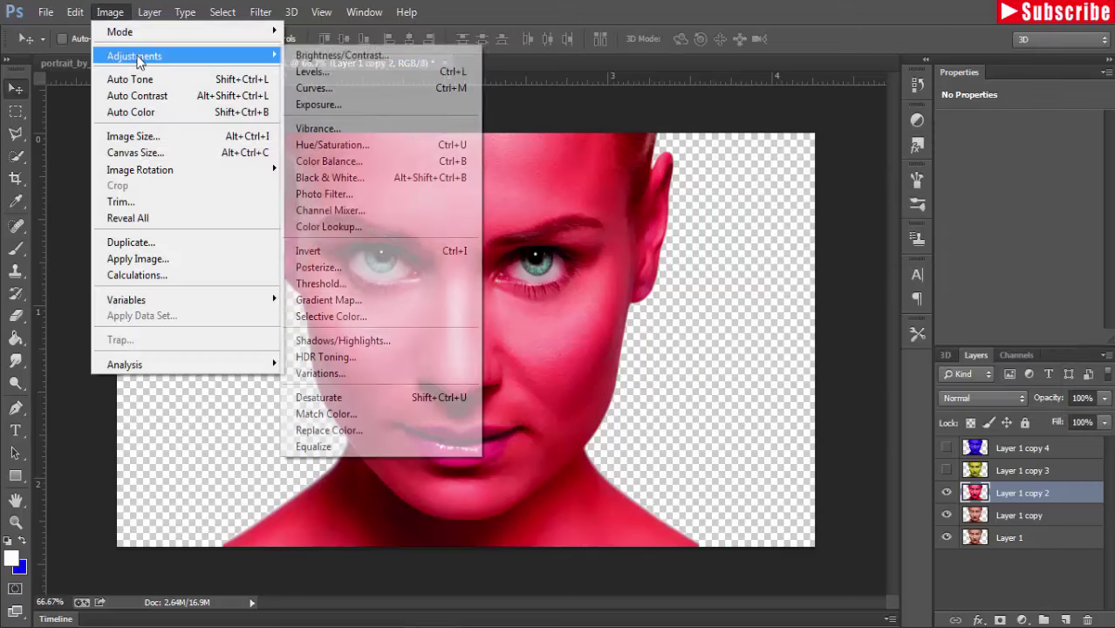
{"action": "left_click", "coordinate": [329, 162]}
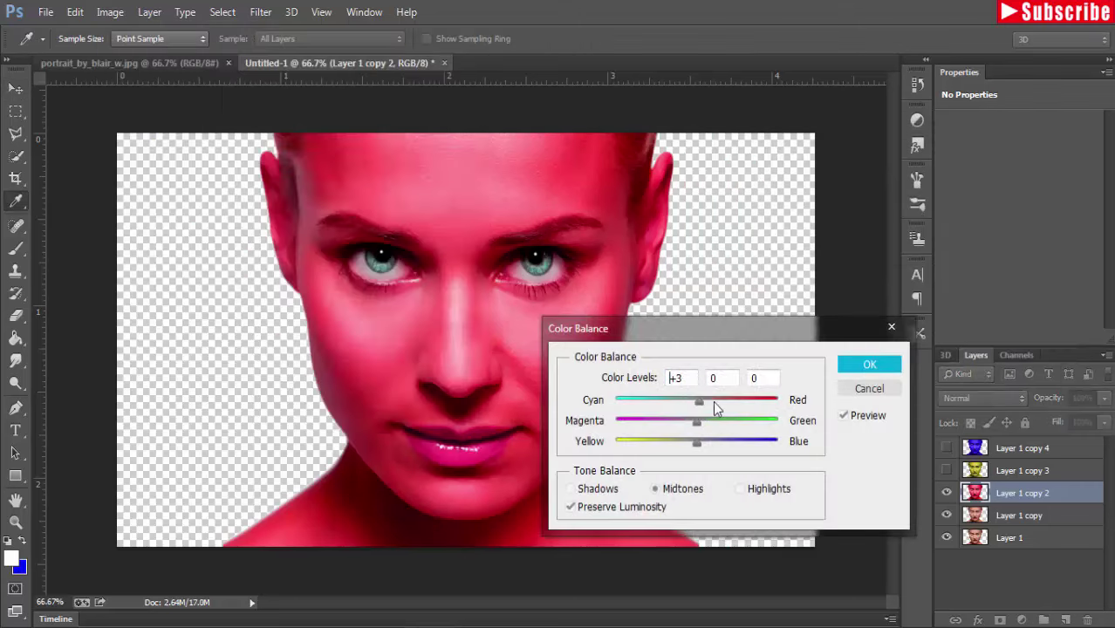
{"action": "left_click_drag", "start_coordinate": [712, 400], "coordinate": [753, 405]}
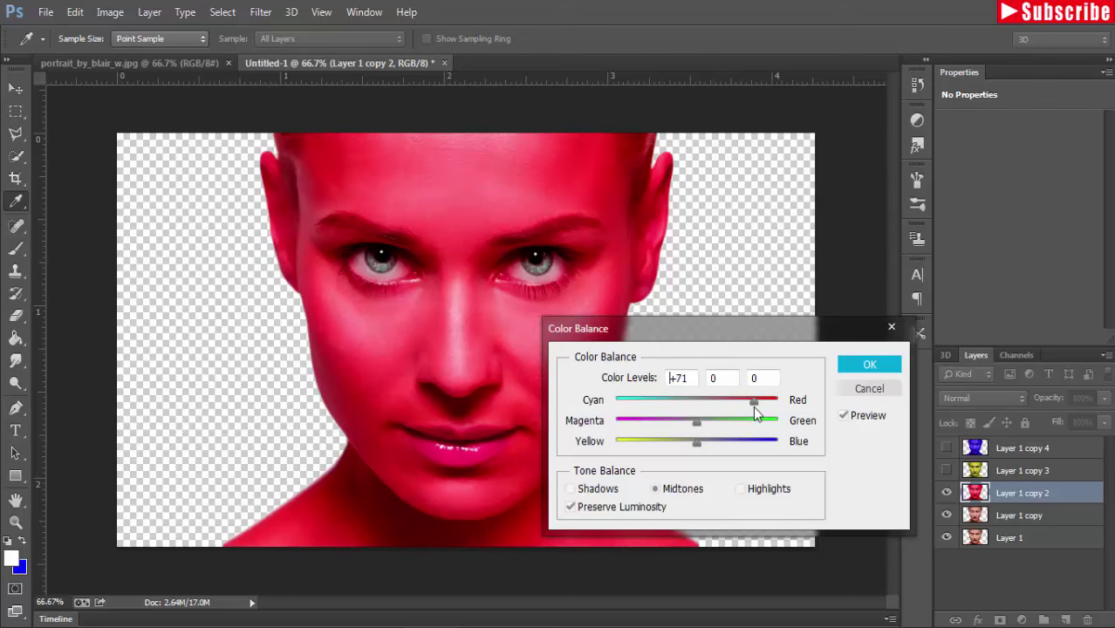
{"action": "left_click", "coordinate": [868, 365]}
Set Brightness -53 and Contrast 31 on the red face, then hide it.
{"action": "left_click", "coordinate": [110, 12]}
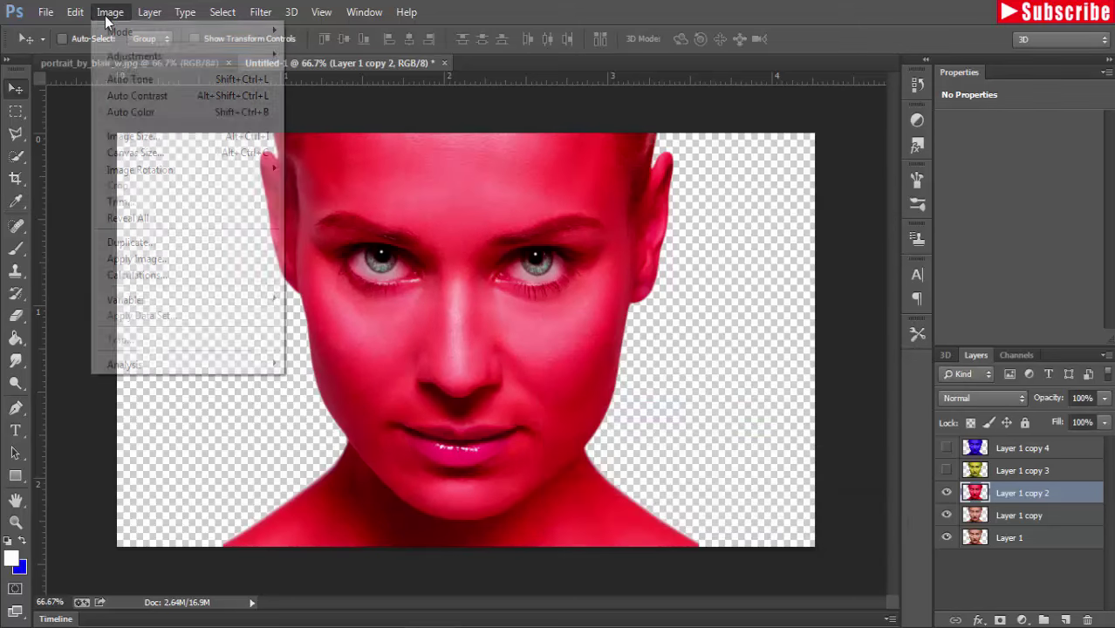
{"action": "mouse_move", "coordinate": [133, 56]}
{"action": "left_click", "coordinate": [366, 50]}
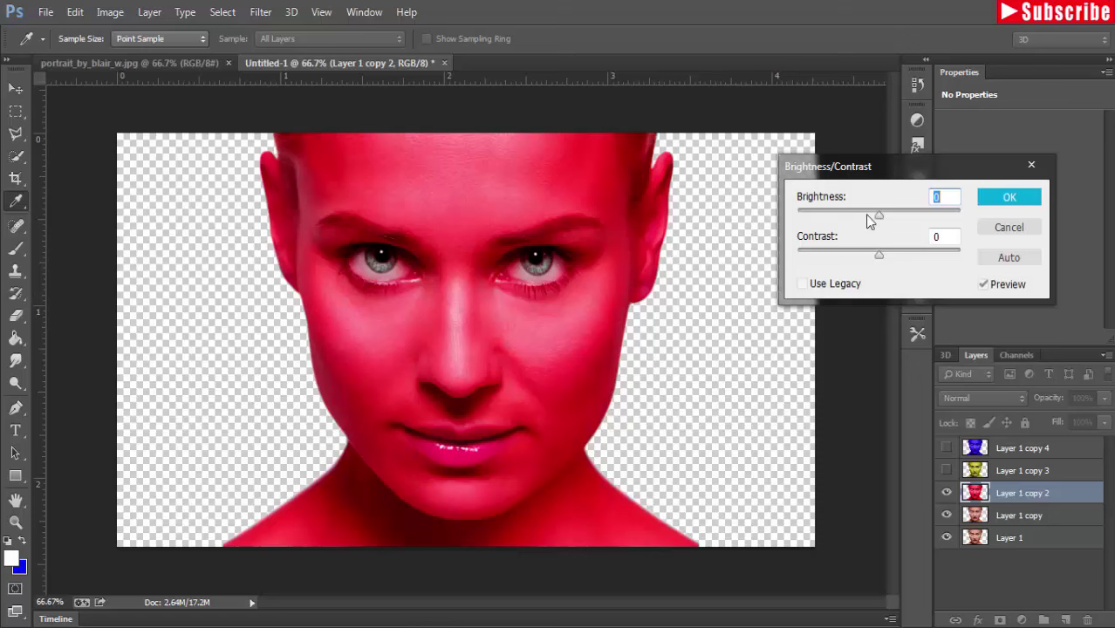
{"action": "left_click_drag", "start_coordinate": [868, 220], "coordinate": [851, 218]}
{"action": "left_click_drag", "start_coordinate": [879, 256], "coordinate": [903, 263]}
{"action": "left_click", "coordinate": [1010, 197]}
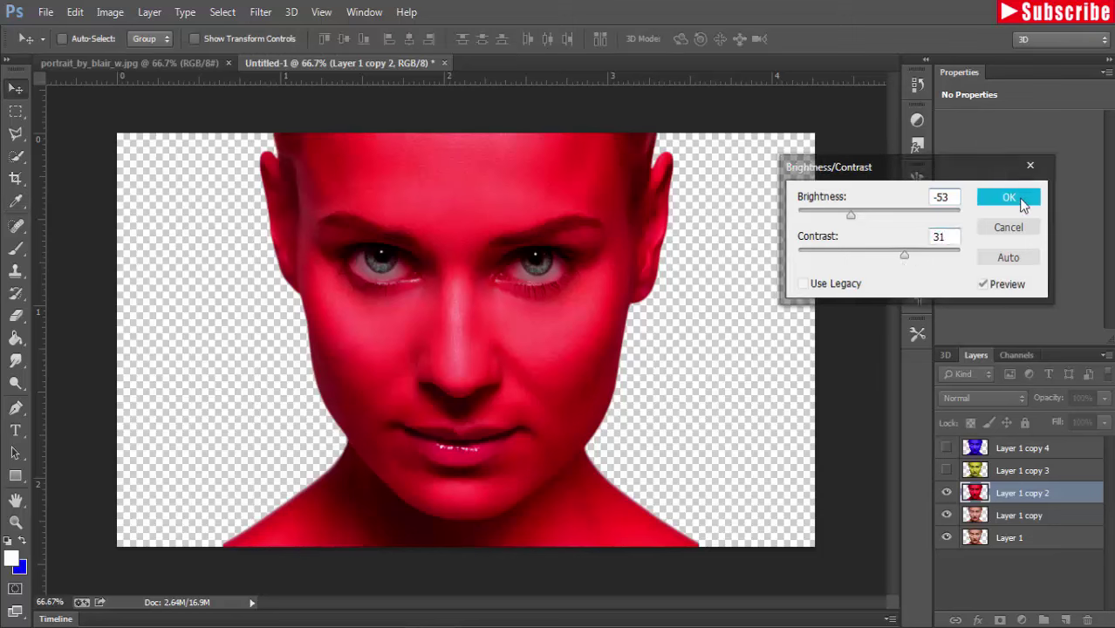
{"action": "left_click", "coordinate": [946, 493]}
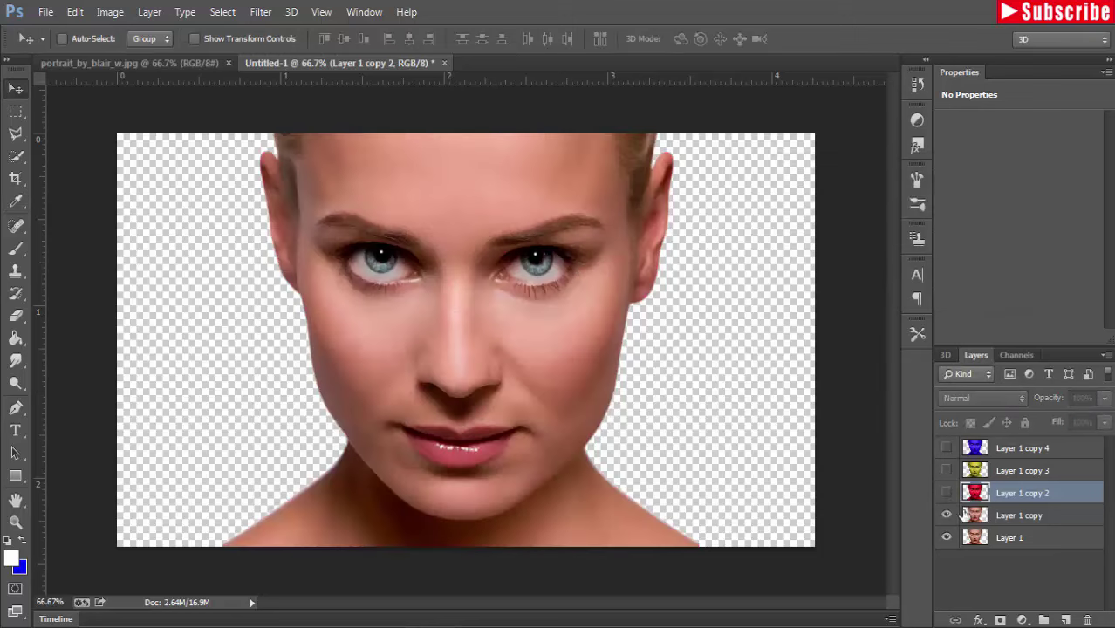
{"action": "left_click", "coordinate": [1003, 514]}
Apply Hue/Saturation to Layer 1 copy with Hue +98 and Saturation +27.
{"action": "left_click", "coordinate": [110, 11]}
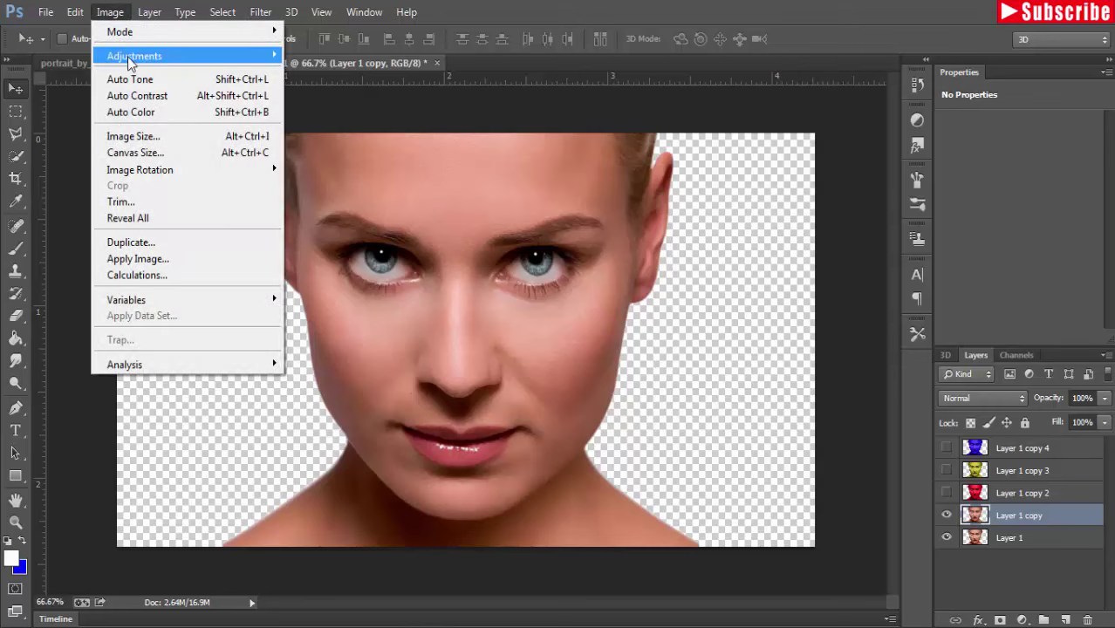
{"action": "left_click", "coordinate": [363, 146]}
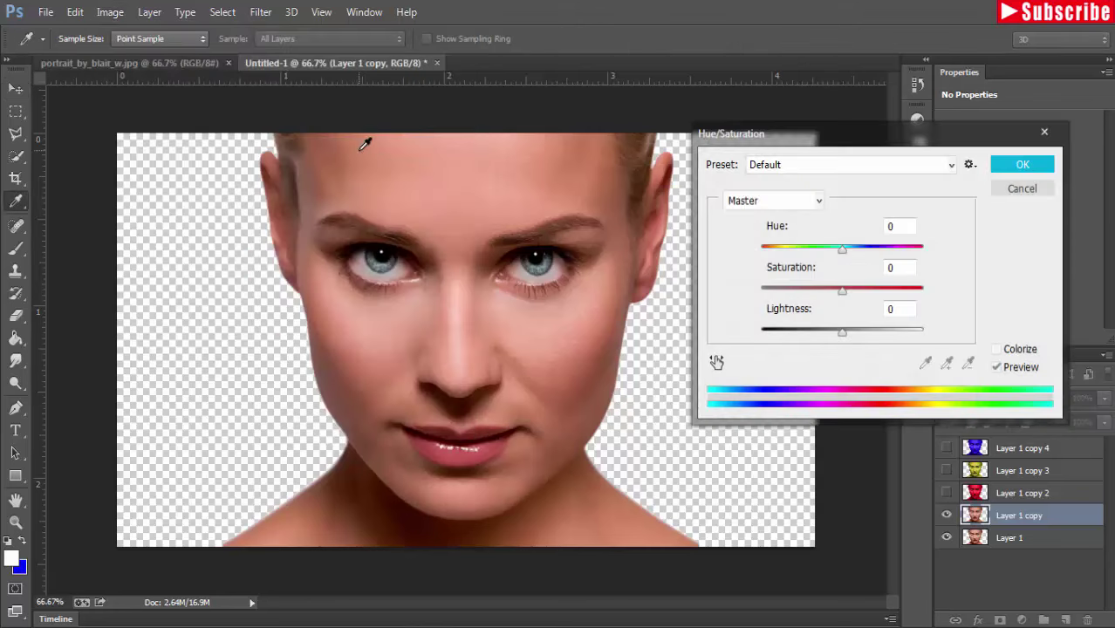
{"action": "mouse_move", "coordinate": [839, 247]}
{"action": "left_mouse_down"}
{"action": "mouse_move", "coordinate": [906, 263]}
{"action": "mouse_move", "coordinate": [878, 269]}
{"action": "mouse_move", "coordinate": [894, 269]}
{"action": "mouse_move", "coordinate": [872, 292]}
{"action": "mouse_move", "coordinate": [881, 294]}
{"action": "mouse_move", "coordinate": [866, 295]}
{"action": "left_mouse_up"}
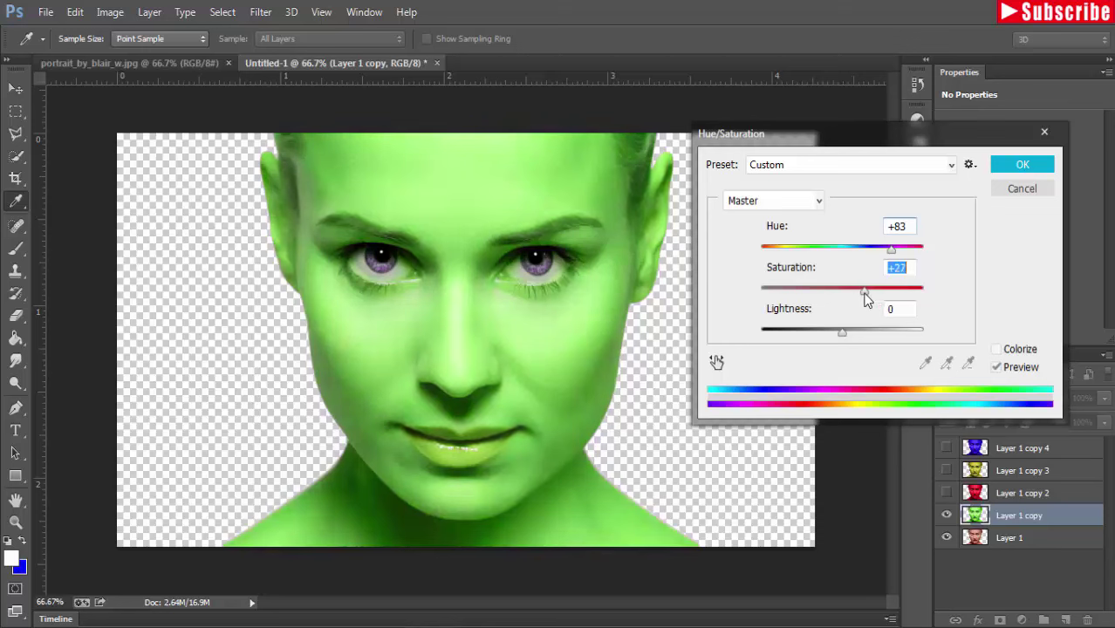
{"action": "left_click_drag", "start_coordinate": [892, 249], "coordinate": [896, 250]}
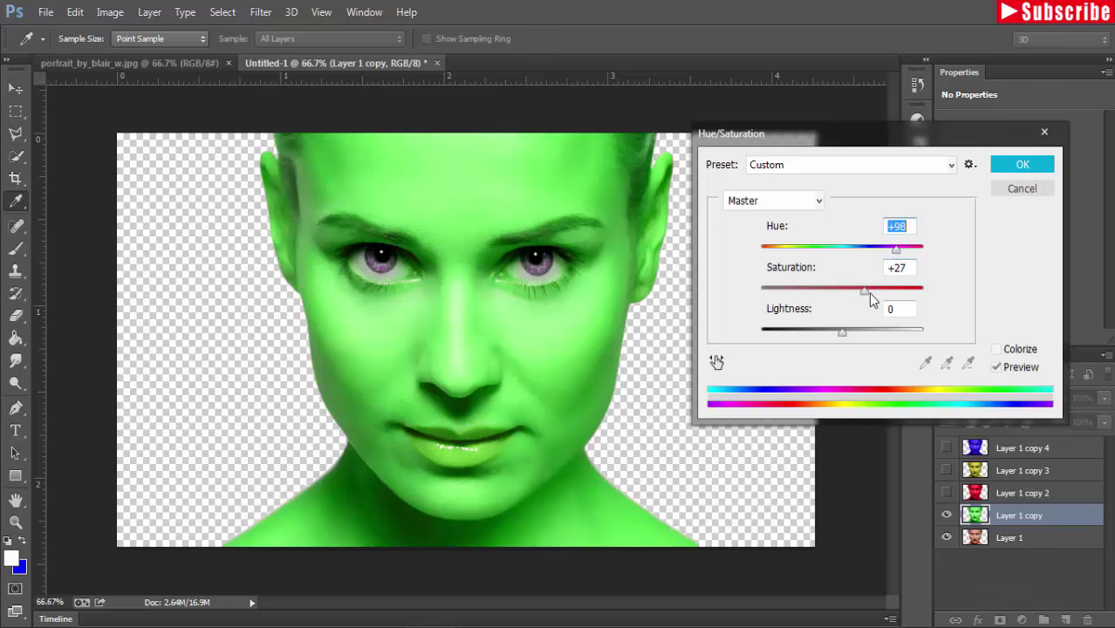
{"action": "left_click_drag", "start_coordinate": [868, 293], "coordinate": [866, 293]}
{"action": "left_click", "coordinate": [994, 167]}
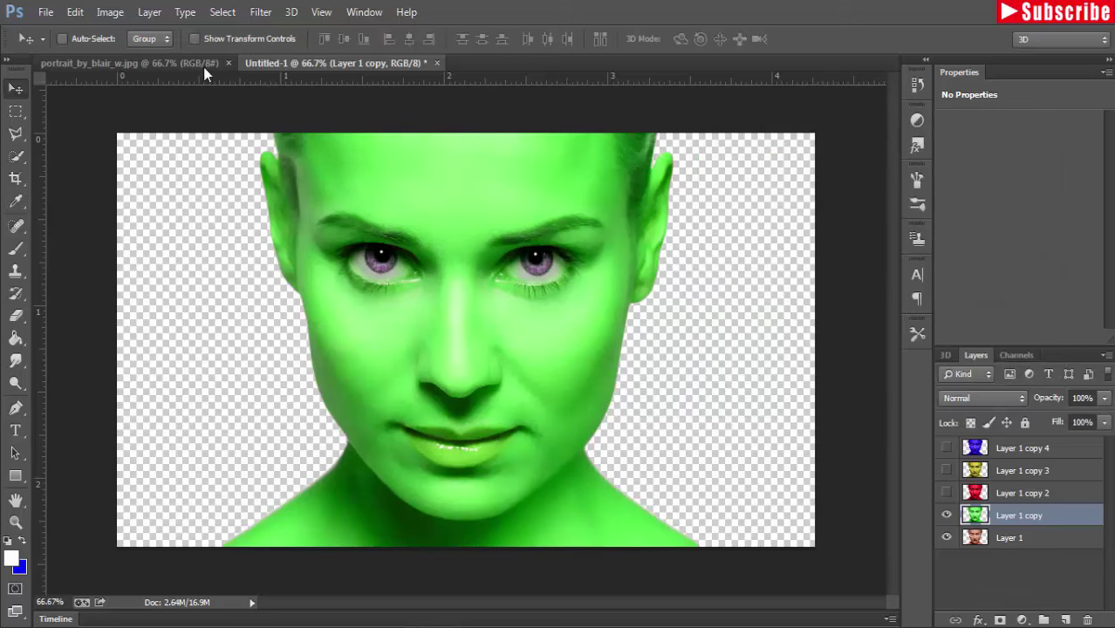
Push Layer 1 copy's colour balance strongly toward green, Green +94.
{"action": "left_click", "coordinate": [110, 12]}
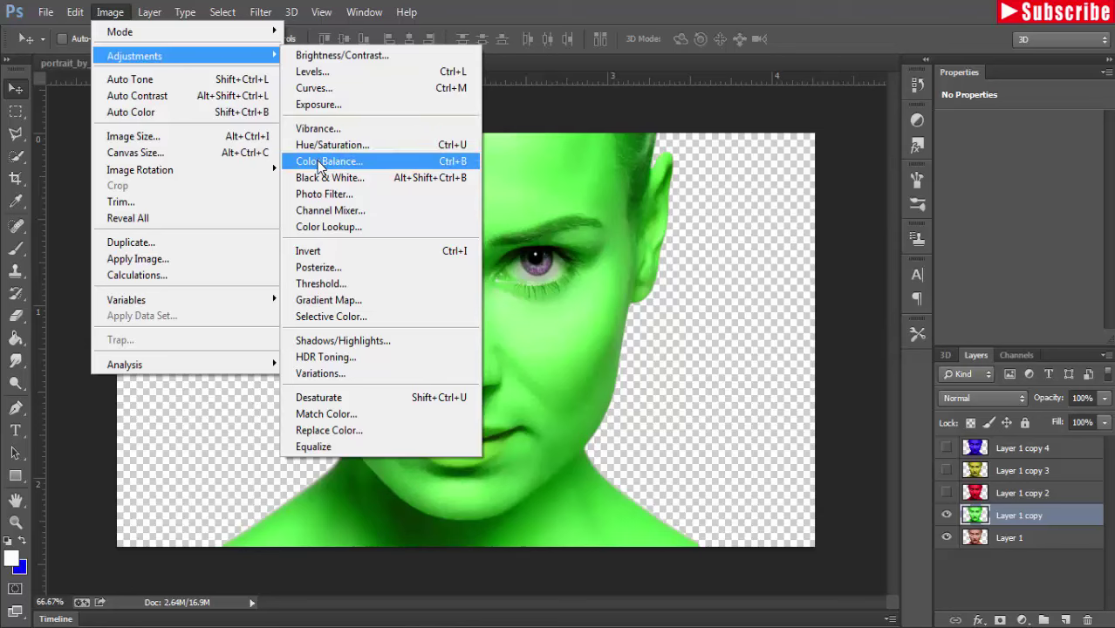
{"action": "left_click", "coordinate": [327, 160]}
{"action": "left_click_drag", "start_coordinate": [698, 421], "coordinate": [773, 431]}
{"action": "left_click", "coordinate": [869, 365]}
{"action": "key", "text": "v"}
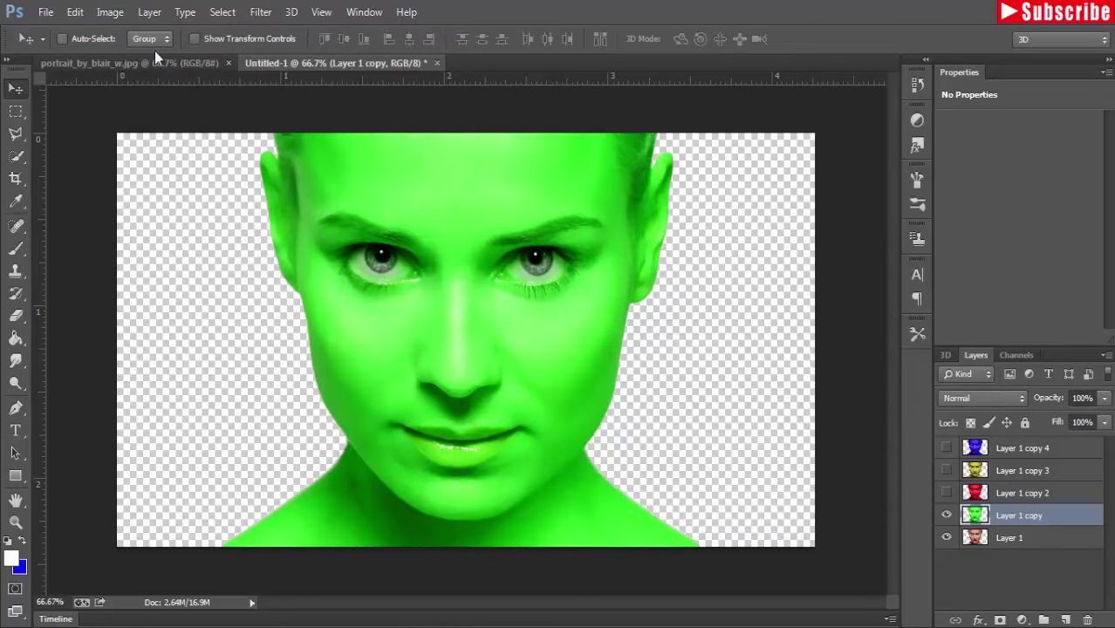
Set Brightness -56 and Contrast 38 on the green face.
{"action": "left_click", "coordinate": [110, 11]}
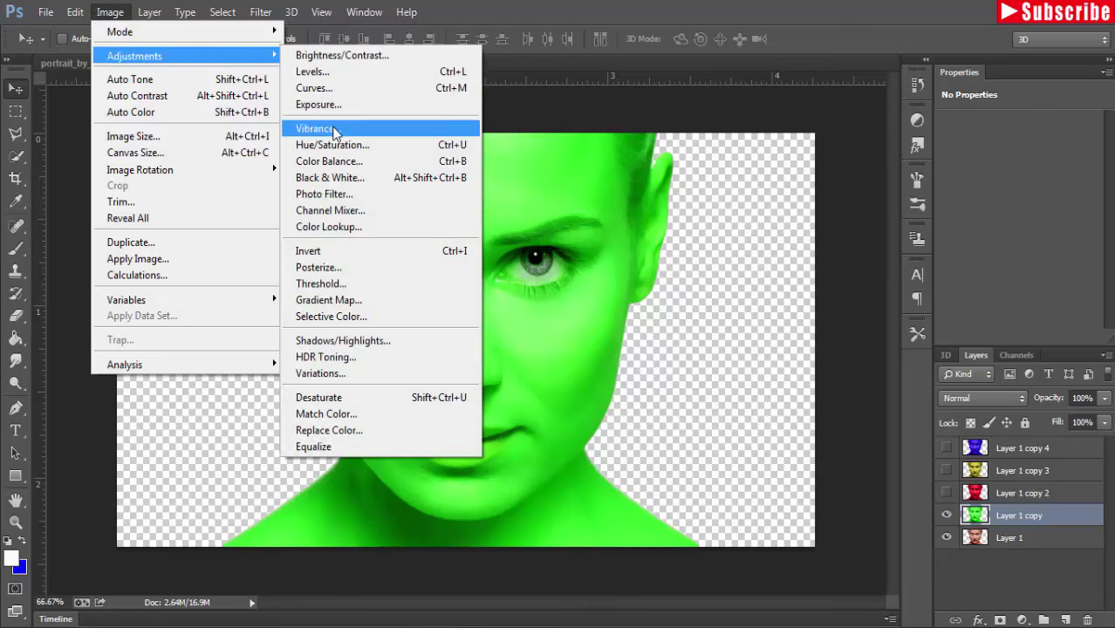
{"action": "left_click", "coordinate": [341, 54]}
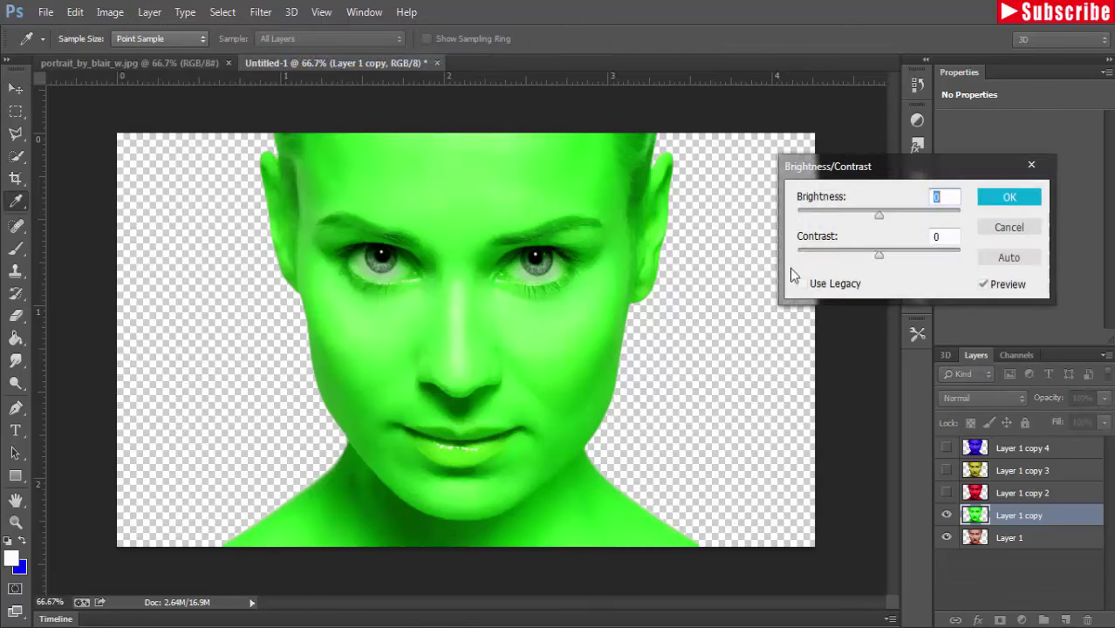
{"action": "left_click_drag", "start_coordinate": [878, 218], "coordinate": [835, 217]}
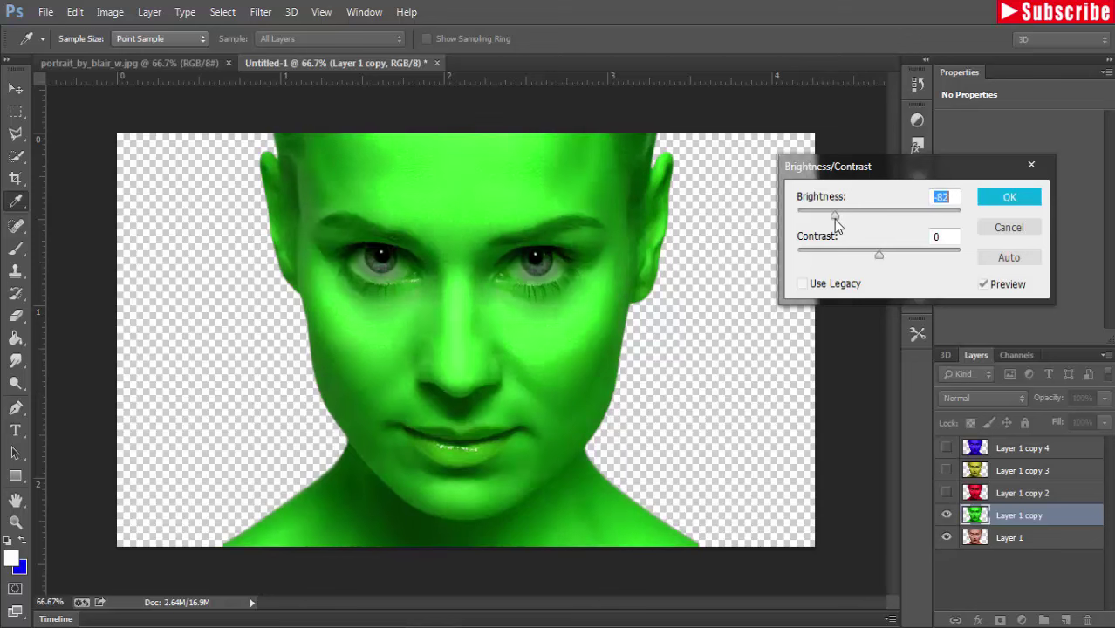
{"action": "left_click_drag", "start_coordinate": [878, 254], "coordinate": [895, 256]}
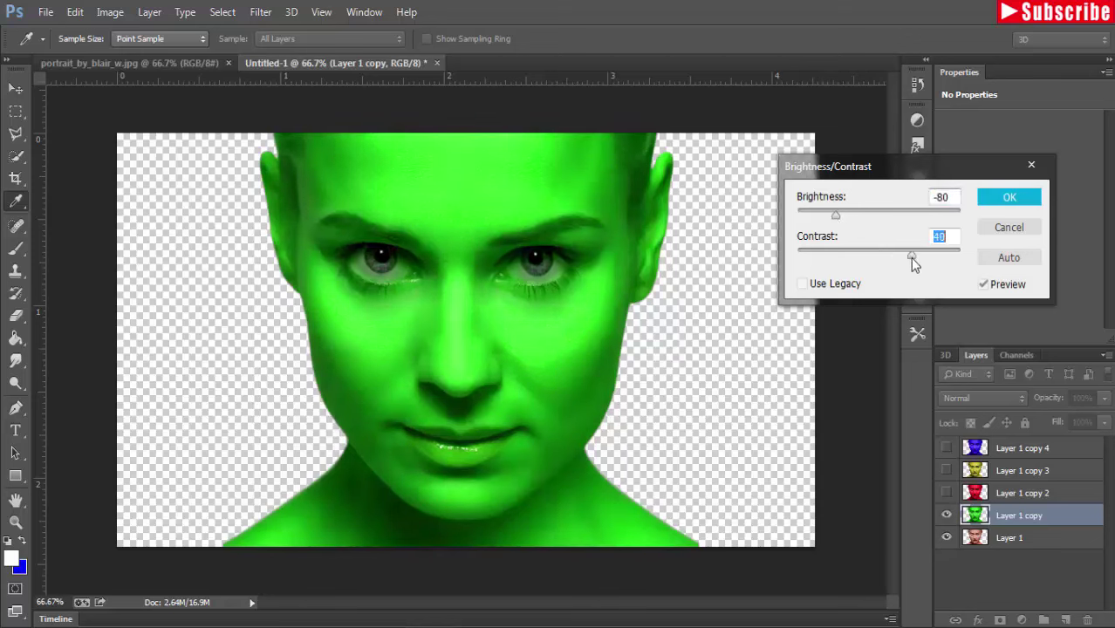
{"action": "left_click_drag", "start_coordinate": [834, 217], "coordinate": [854, 219]}
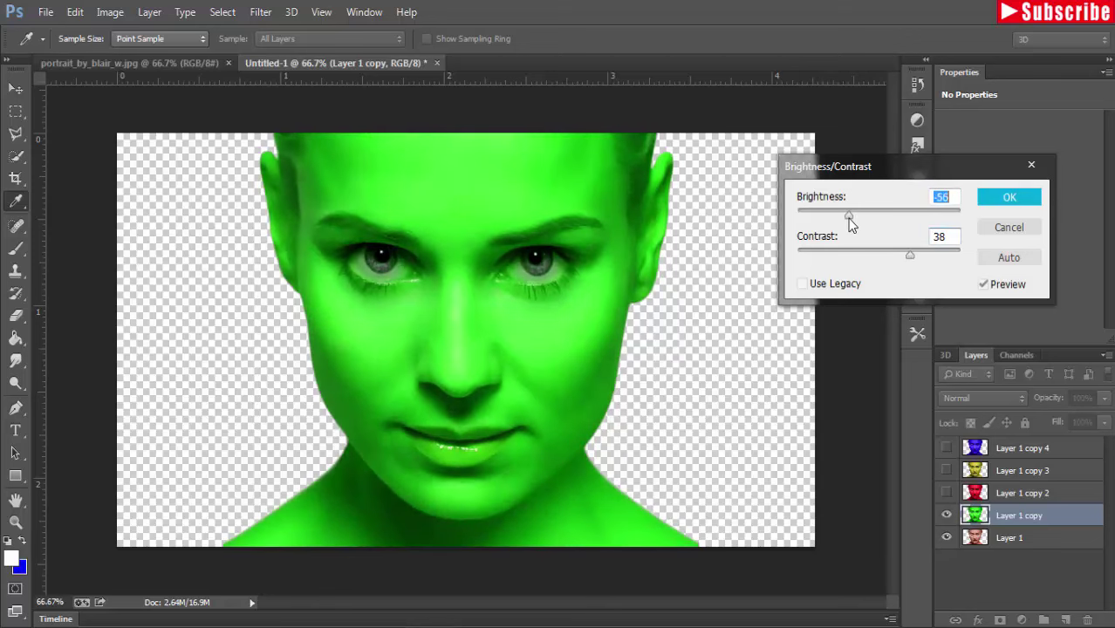
{"action": "left_click", "coordinate": [1003, 198]}
{"action": "key", "text": "v"}
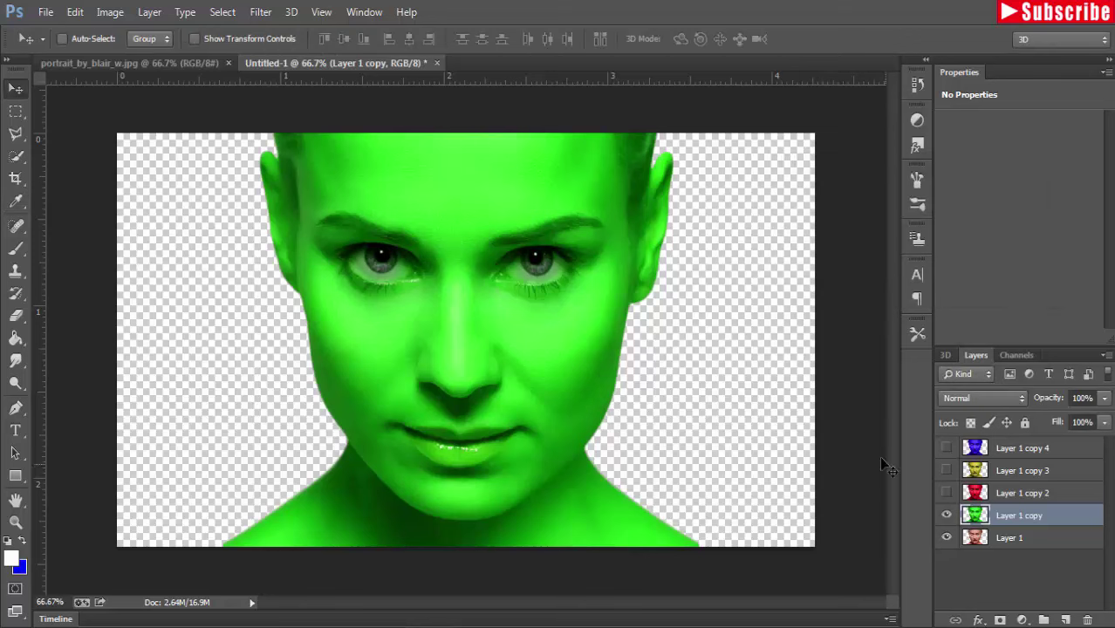
Show the blue, yellow and red layers again and add a mask to Layer 1 copy 4.
{"action": "left_click", "coordinate": [946, 448]}
{"action": "left_click", "coordinate": [946, 470]}
{"action": "left_click", "coordinate": [946, 493]}
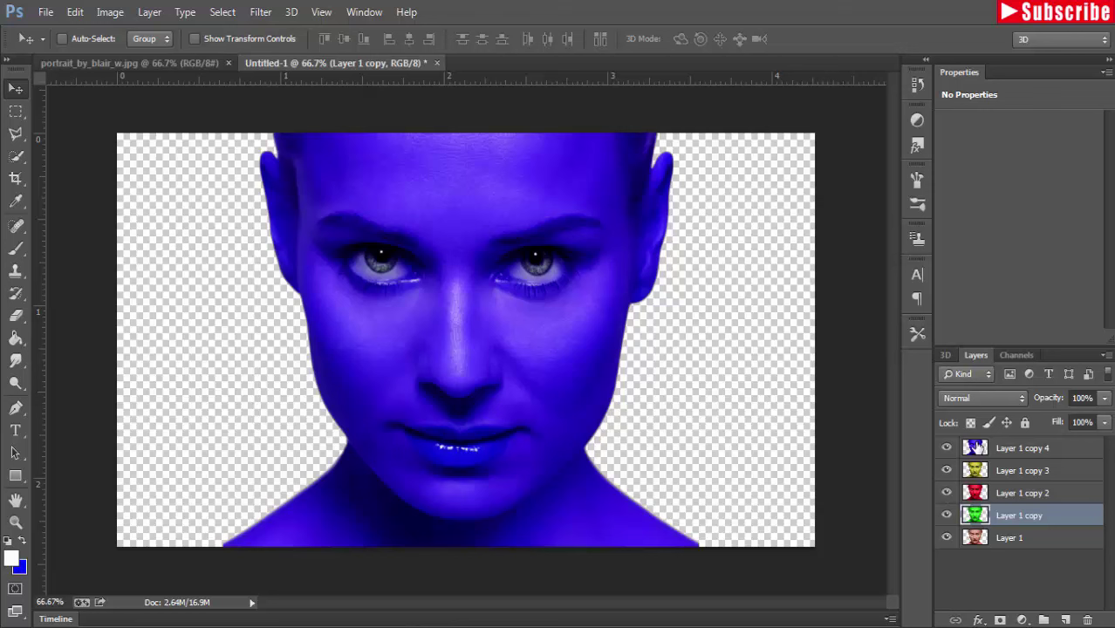
{"action": "left_click", "coordinate": [975, 448]}
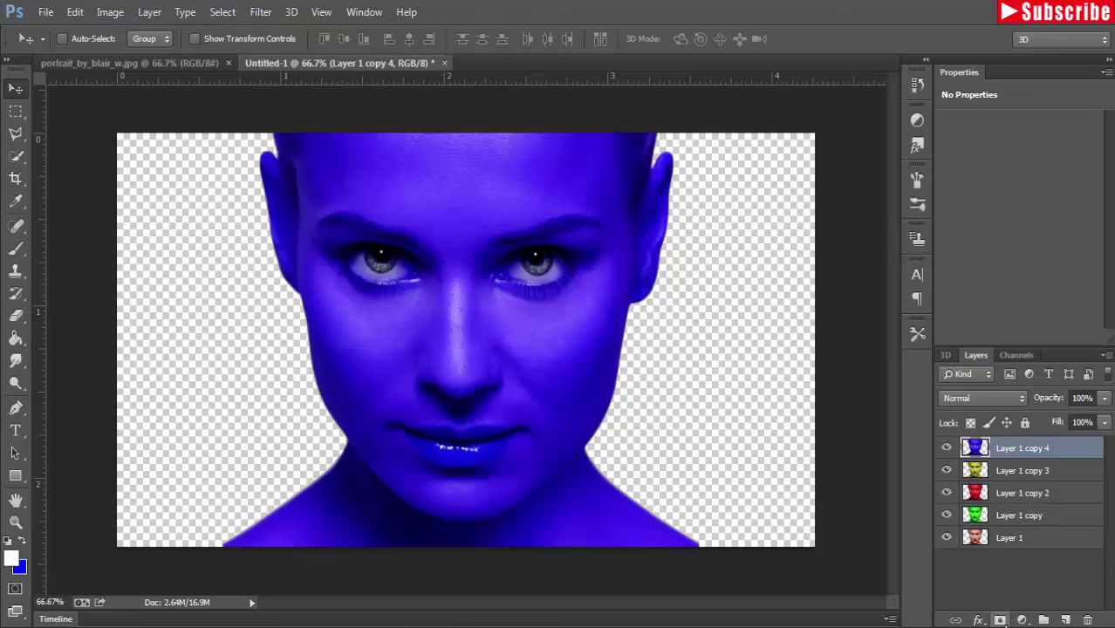
{"action": "left_click", "coordinate": [1000, 620]}
Set the foreground colour to black and pick the Brush with the splatter preset.
{"action": "left_click", "coordinate": [14, 559]}
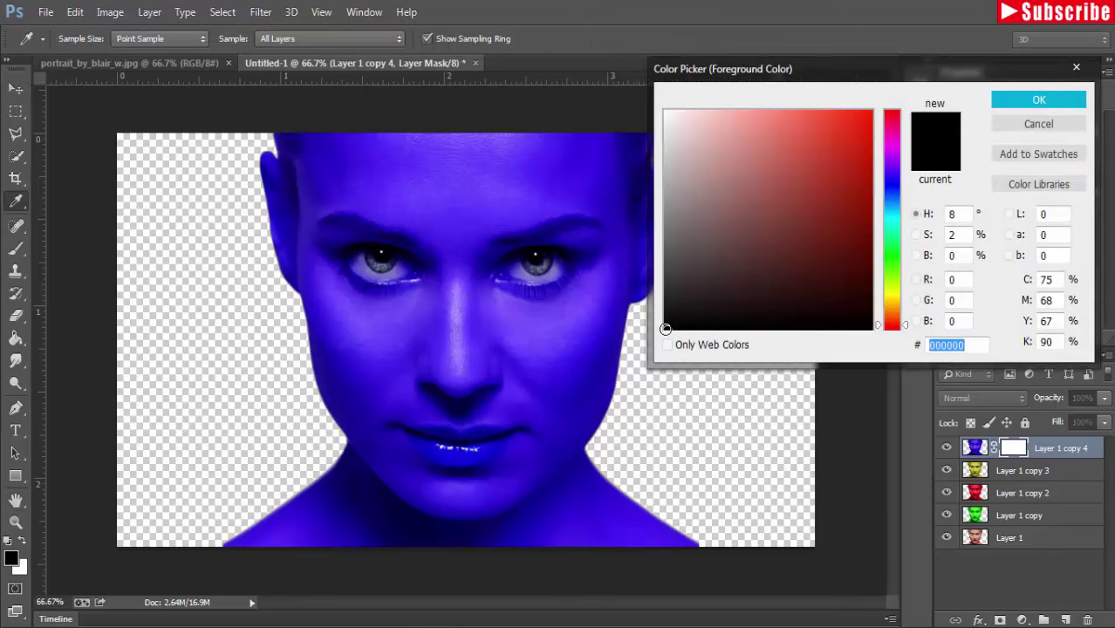
{"action": "left_click", "coordinate": [1022, 102]}
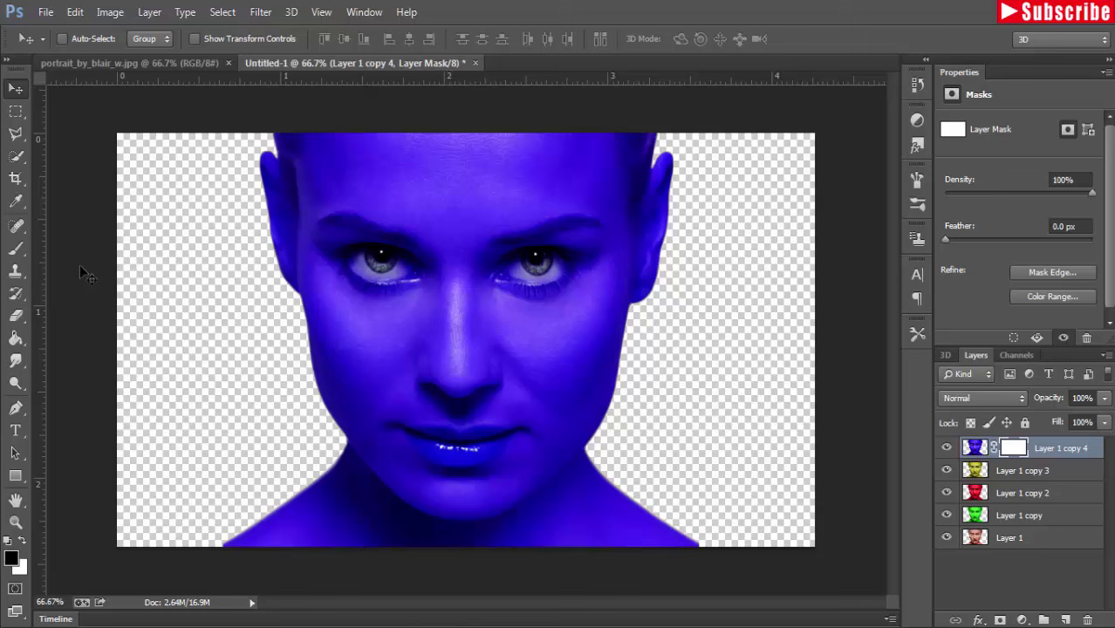
{"action": "left_click", "coordinate": [15, 252]}
{"action": "left_click", "coordinate": [85, 39]}
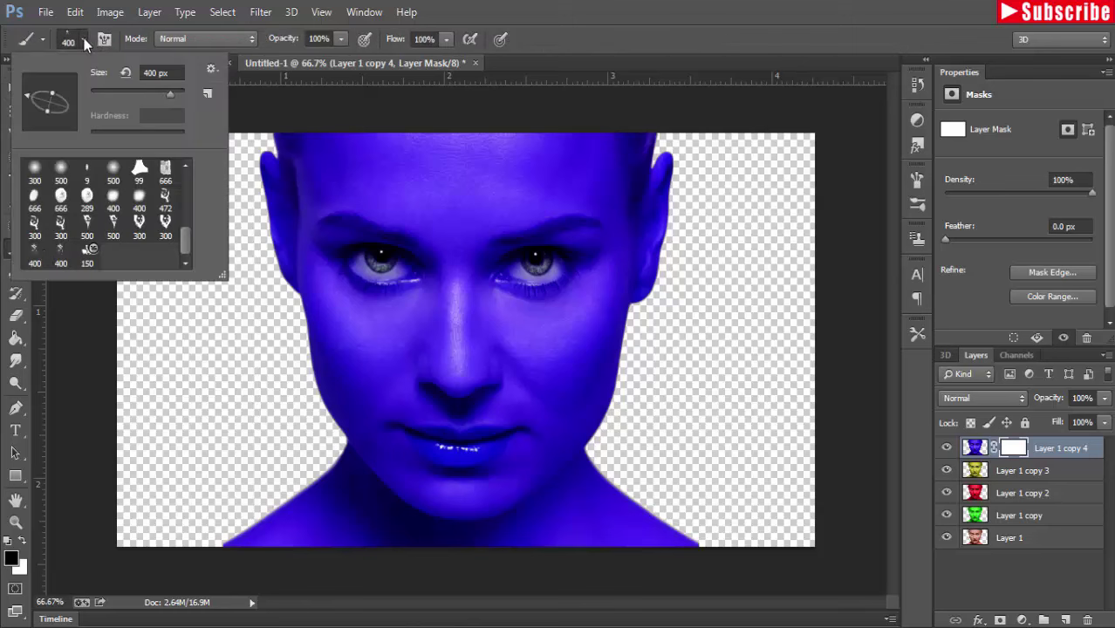
{"action": "left_click", "coordinate": [34, 254]}
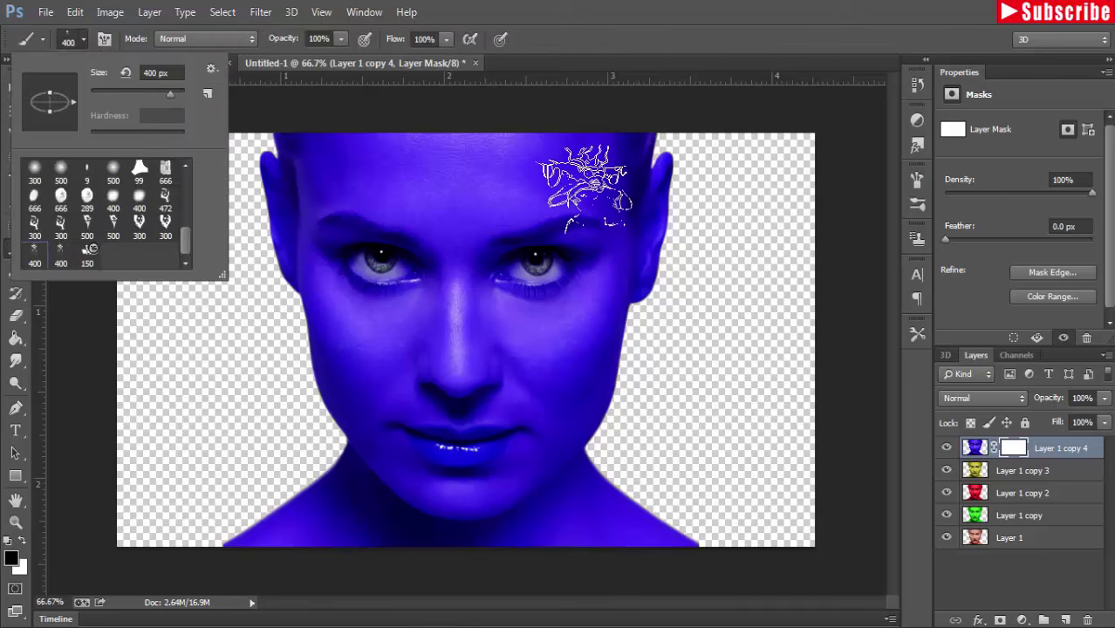
{"action": "right_click", "coordinate": [551, 181]}
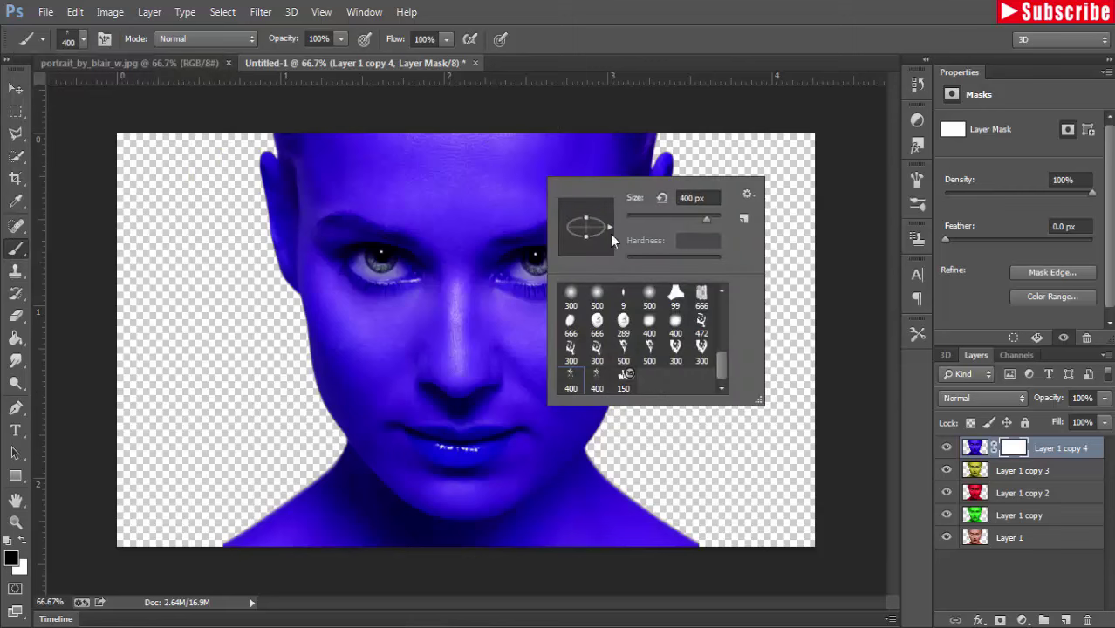
{"action": "left_click", "coordinate": [620, 79]}
Enlarge the brush to 700 px and stamp yellow onto the upper right forehead.
{"action": "key", "text": "bracketright"}
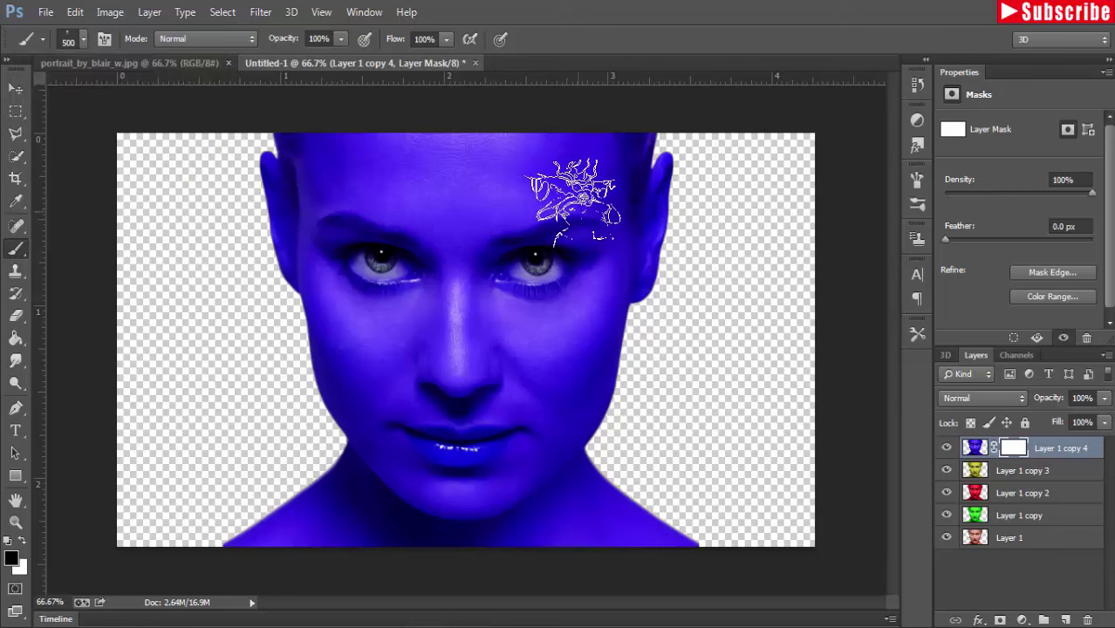
{"action": "right_click", "coordinate": [576, 219]}
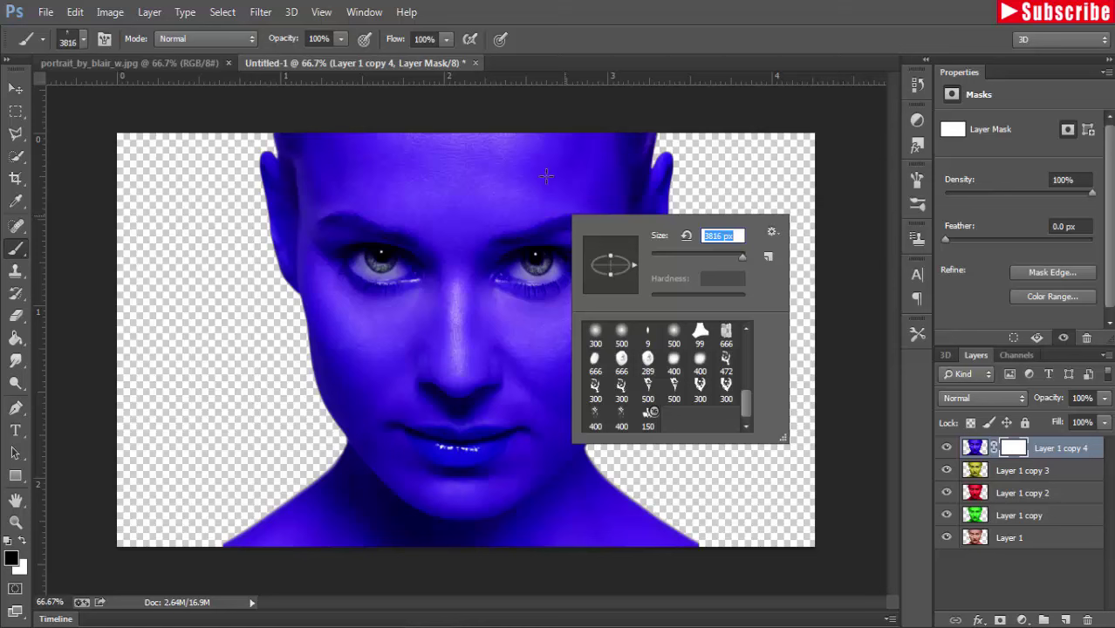
{"action": "left_click_drag", "start_coordinate": [733, 259], "coordinate": [726, 259]}
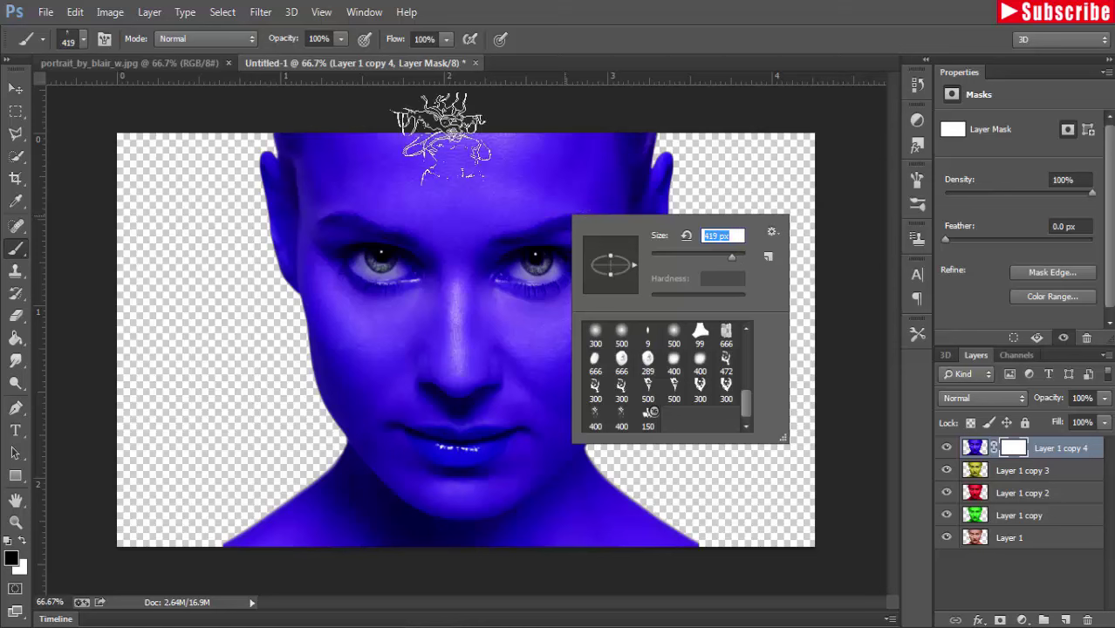
{"action": "left_click", "coordinate": [661, 72]}
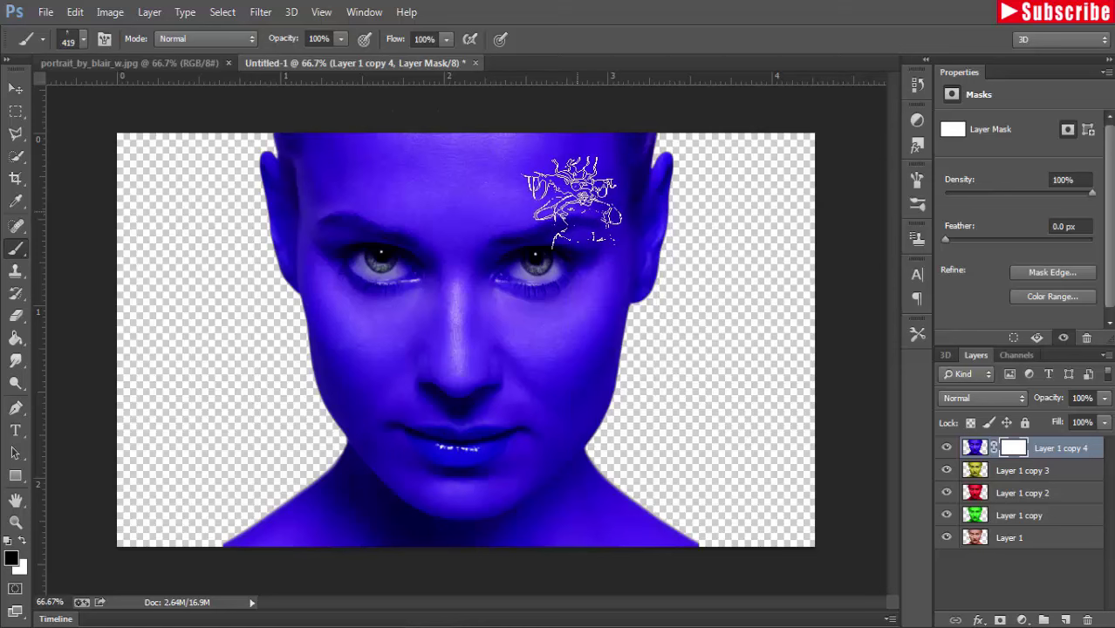
{"action": "key", "text": "bracketright"}
{"action": "key", "text": "bracketright"}
{"action": "key", "text": "bracketright"}
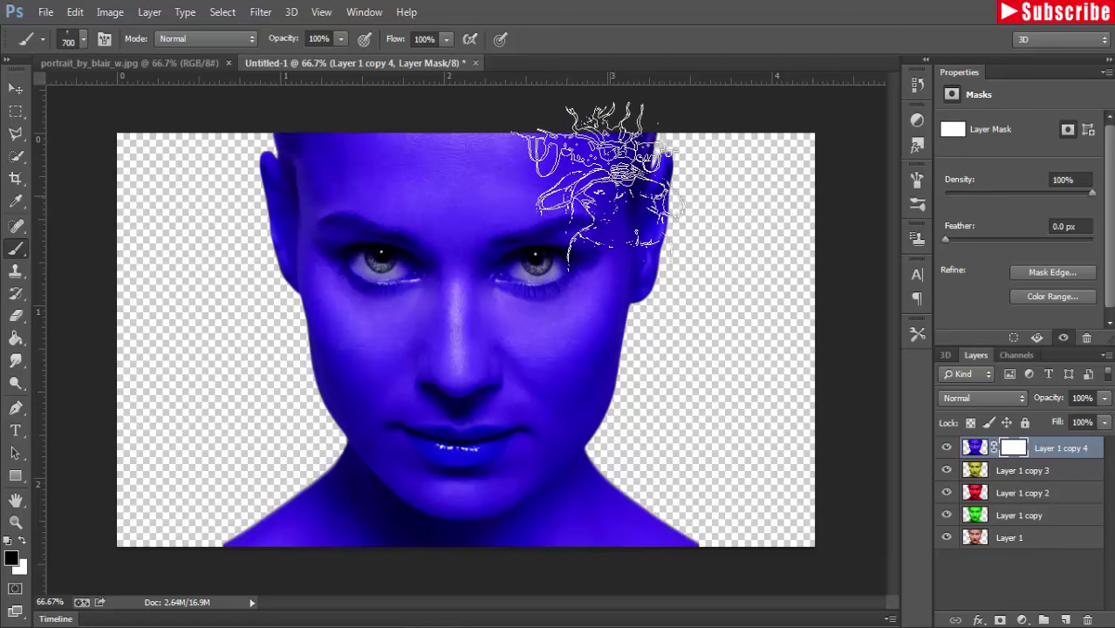
{"action": "left_click", "coordinate": [584, 185]}
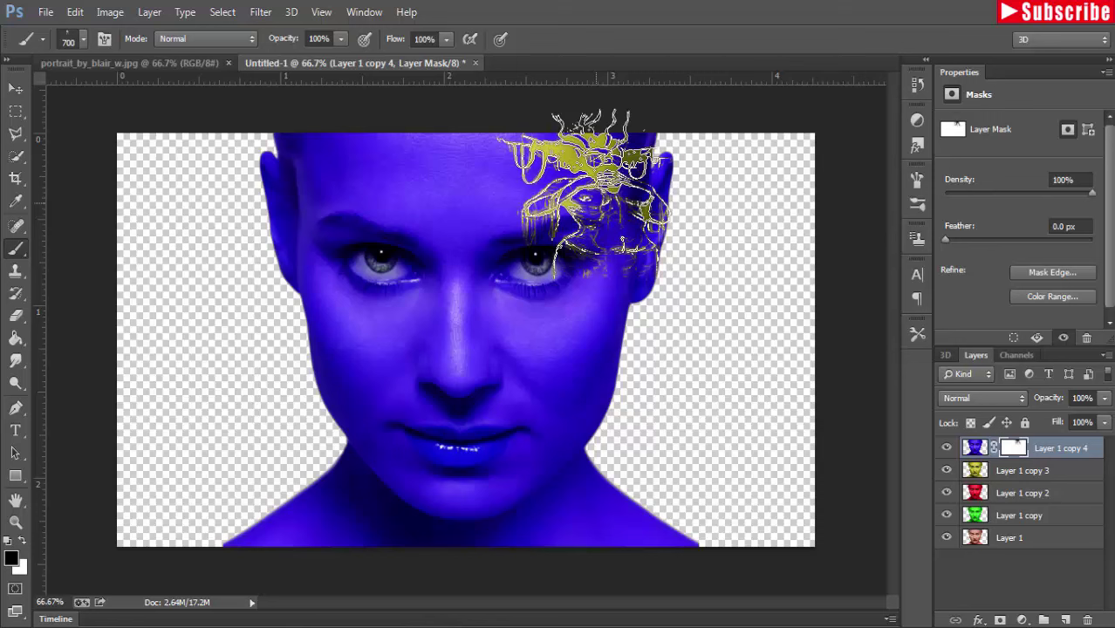
Paint the yellow reveal across the forehead and further down the right side of the face.
{"action": "left_click_drag", "start_coordinate": [593, 188], "coordinate": [689, 188]}
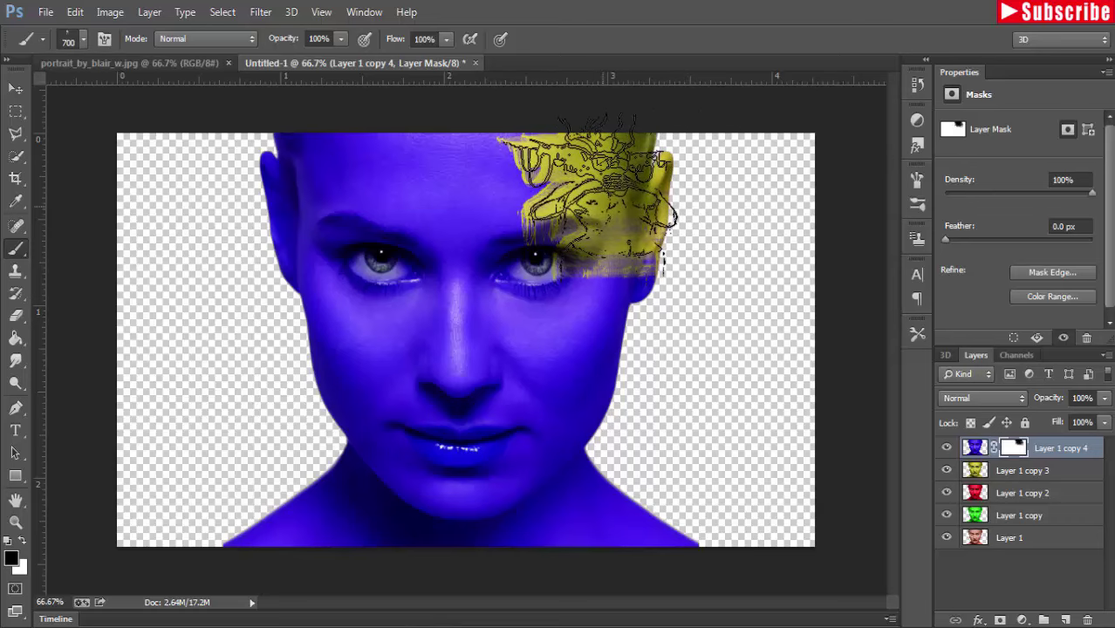
{"action": "right_click", "coordinate": [619, 262]}
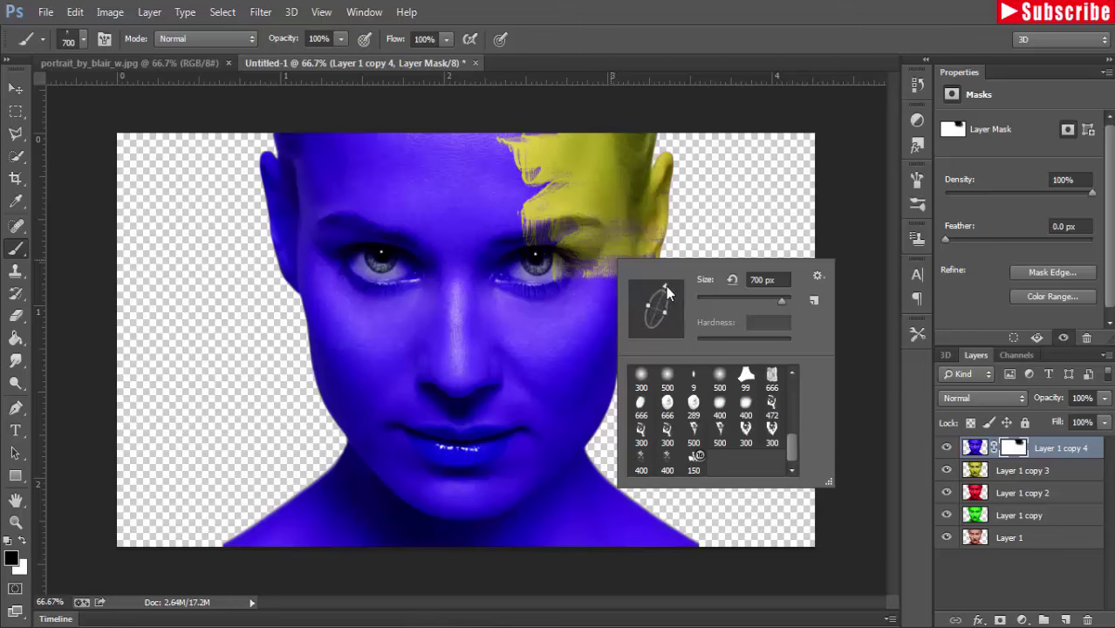
{"action": "left_click", "coordinate": [610, 179]}
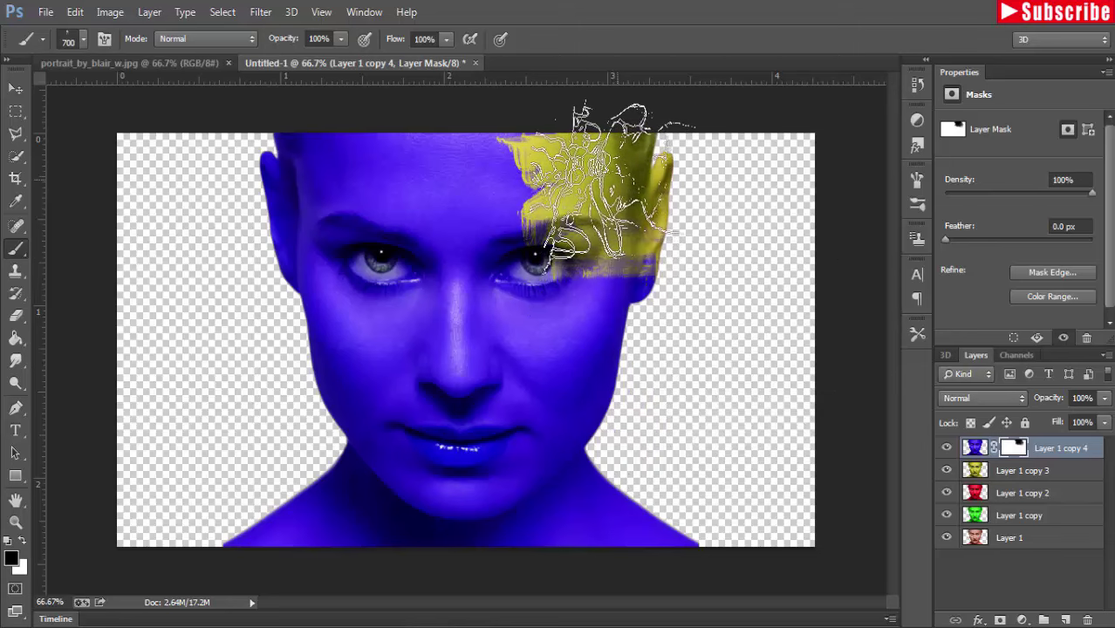
{"action": "mouse_move", "coordinate": [624, 179]}
{"action": "left_mouse_down"}
{"action": "mouse_move", "coordinate": [628, 218]}
{"action": "mouse_move", "coordinate": [615, 201]}
{"action": "mouse_move", "coordinate": [602, 271]}
{"action": "mouse_move", "coordinate": [702, 262]}
{"action": "mouse_move", "coordinate": [776, 195]}
{"action": "mouse_move", "coordinate": [647, 174]}
{"action": "mouse_move", "coordinate": [645, 201]}
{"action": "left_mouse_up"}
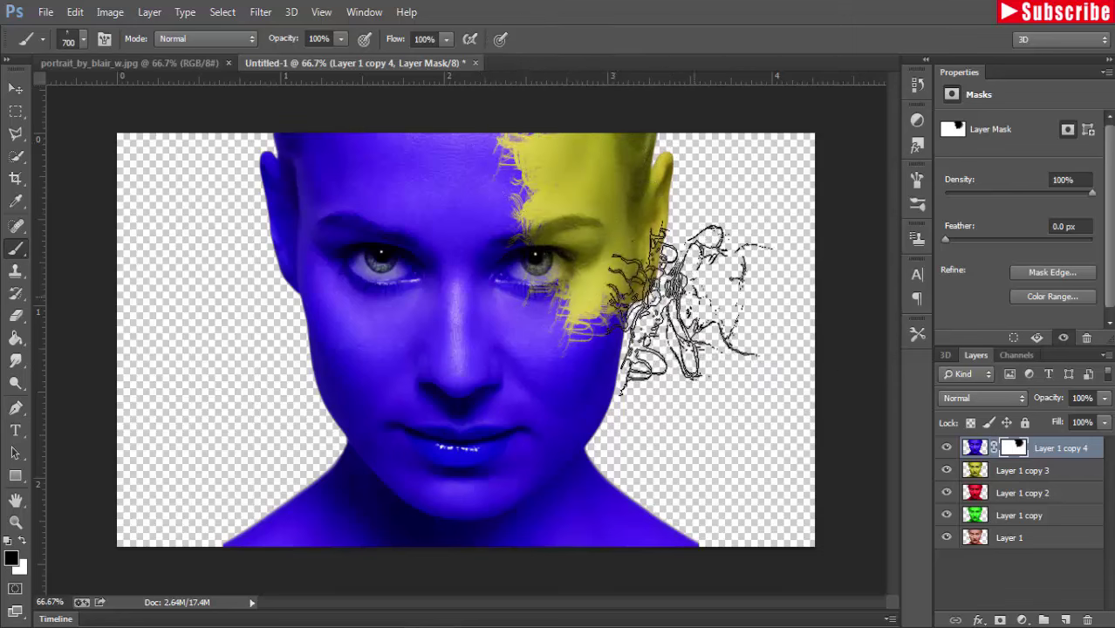
Rotate the splatter tip to a vertical angle and shrink the brush to 200 px.
{"action": "right_click", "coordinate": [690, 305]}
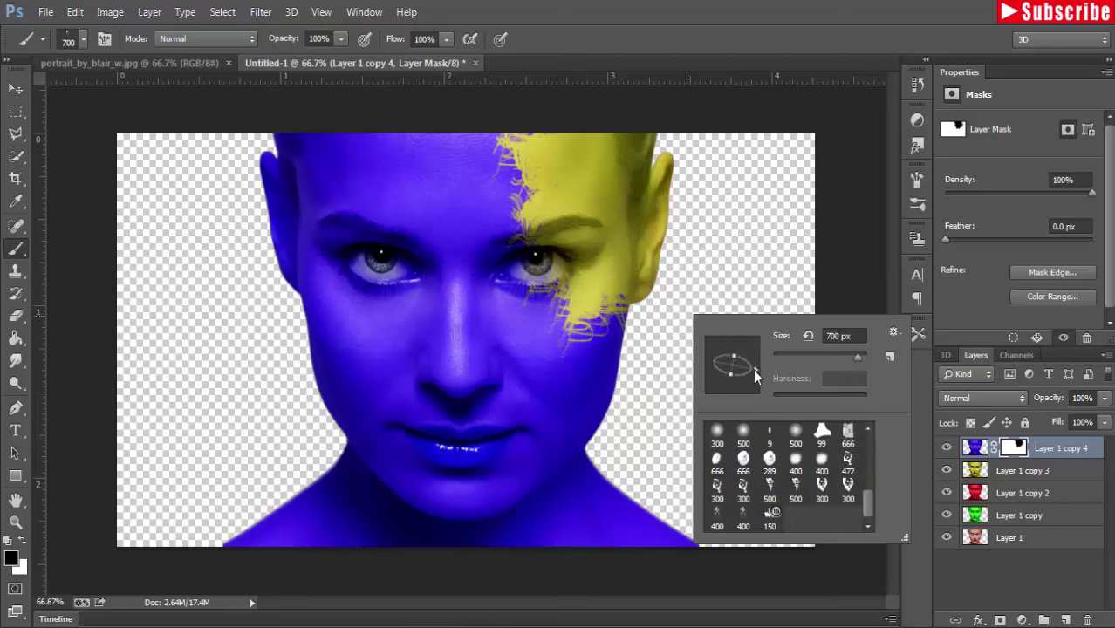
{"action": "left_click_drag", "start_coordinate": [750, 367], "coordinate": [737, 392]}
{"action": "key", "text": "Return"}
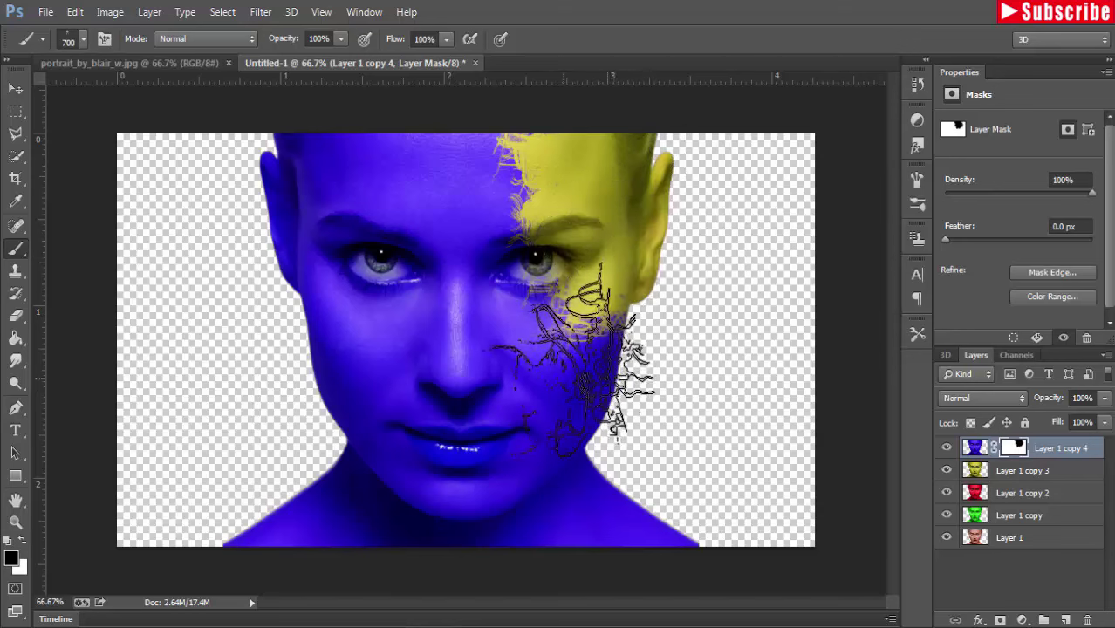
{"action": "right_click", "coordinate": [748, 252]}
{"action": "right_click", "coordinate": [652, 253]}
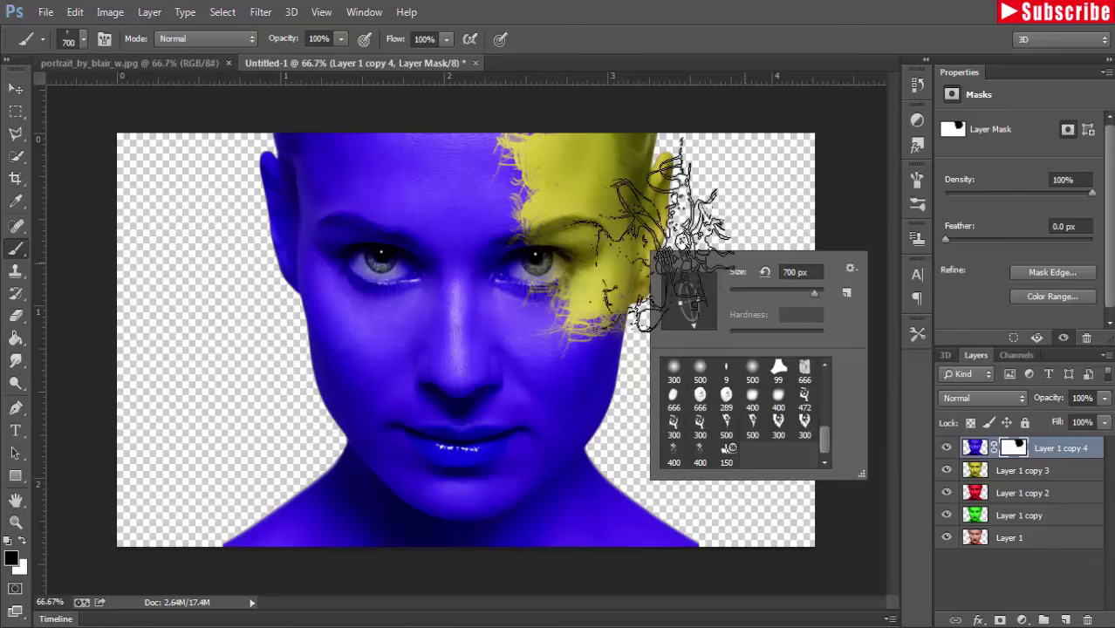
{"action": "key", "text": "Return"}
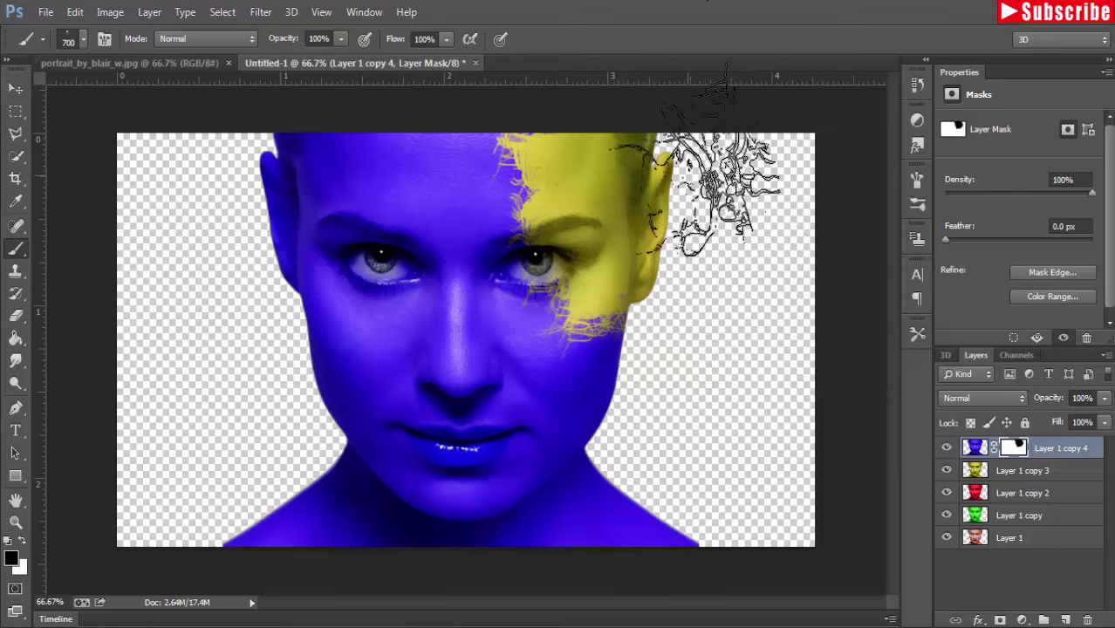
{"action": "key", "text": "bracketleft"}
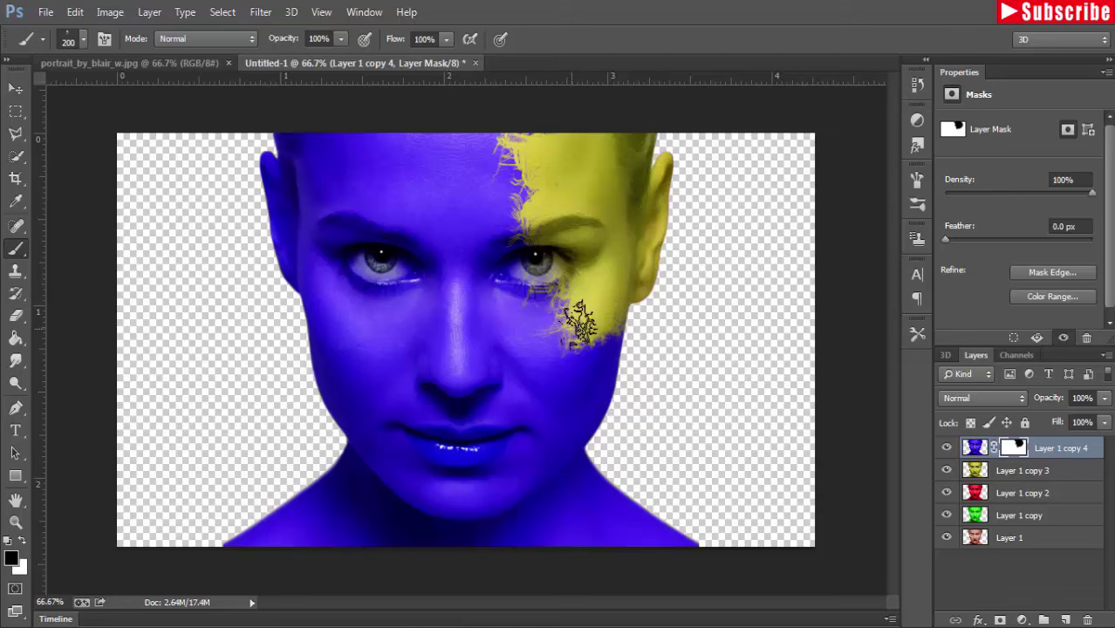
Enlarge the brush to 500 px and paint yellow over the left cheek toward nose and mouth.
{"action": "right_click", "coordinate": [375, 201]}
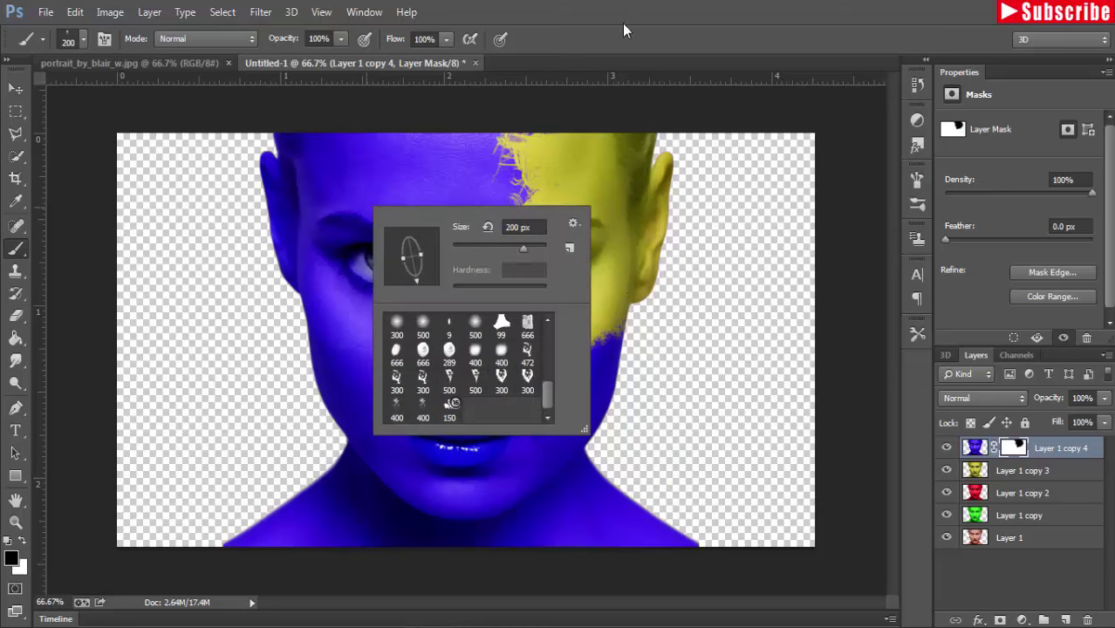
{"action": "key", "text": "Escape"}
{"action": "key", "text": "bracketright"}
{"action": "key", "text": "bracketright"}
{"action": "key", "text": "bracketright"}
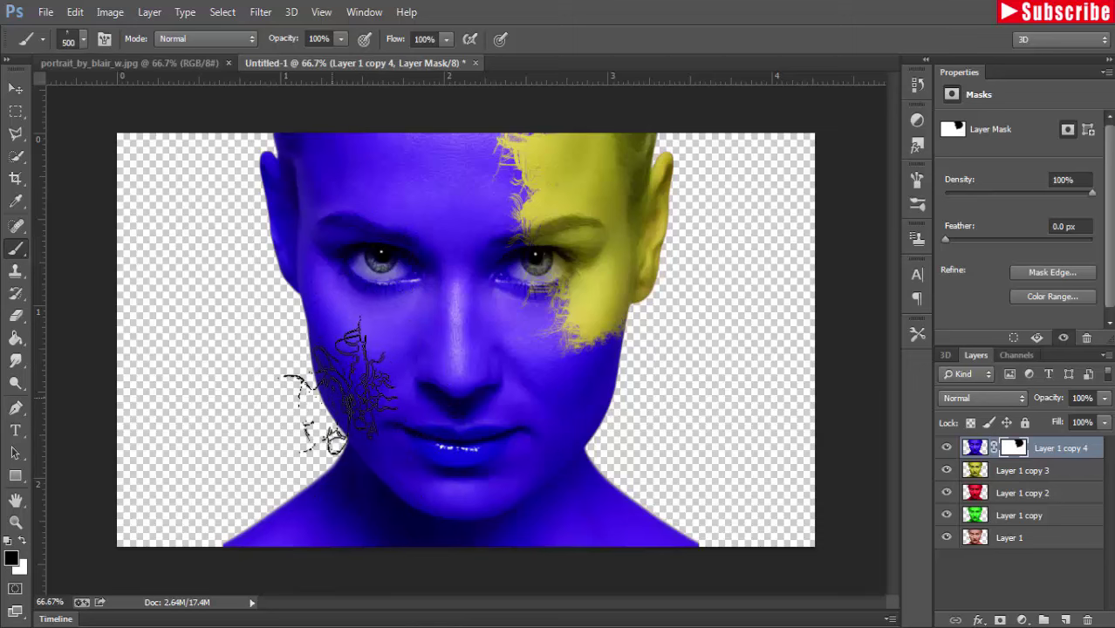
{"action": "left_click", "coordinate": [349, 384]}
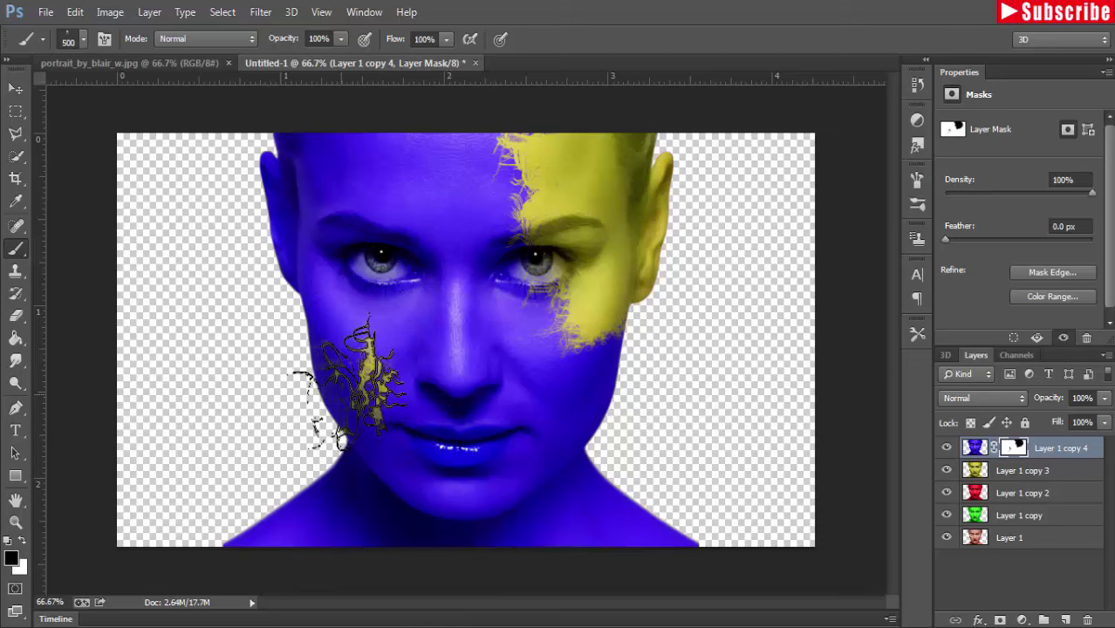
{"action": "mouse_move", "coordinate": [349, 382]}
{"action": "left_mouse_down"}
{"action": "mouse_move", "coordinate": [274, 361]}
{"action": "mouse_move", "coordinate": [345, 373]}
{"action": "mouse_move", "coordinate": [349, 388]}
{"action": "left_mouse_up"}
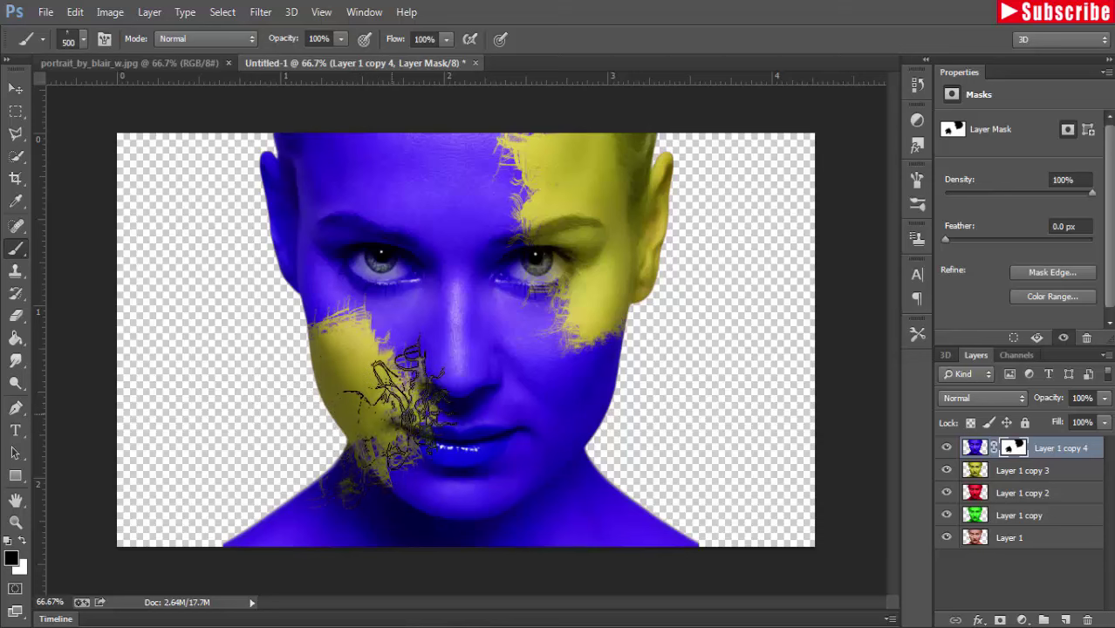
{"action": "mouse_move", "coordinate": [398, 406]}
{"action": "left_mouse_down"}
{"action": "mouse_move", "coordinate": [419, 410]}
{"action": "mouse_move", "coordinate": [431, 388]}
{"action": "mouse_move", "coordinate": [384, 410]}
{"action": "mouse_move", "coordinate": [378, 462]}
{"action": "mouse_move", "coordinate": [373, 423]}
{"action": "mouse_move", "coordinate": [397, 384]}
{"action": "mouse_move", "coordinate": [386, 398]}
{"action": "mouse_move", "coordinate": [410, 397]}
{"action": "mouse_move", "coordinate": [385, 428]}
{"action": "mouse_move", "coordinate": [415, 410]}
{"action": "mouse_move", "coordinate": [432, 417]}
{"action": "mouse_move", "coordinate": [384, 428]}
{"action": "mouse_move", "coordinate": [348, 371]}
{"action": "mouse_move", "coordinate": [366, 362]}
{"action": "mouse_move", "coordinate": [361, 397]}
{"action": "mouse_move", "coordinate": [247, 417]}
{"action": "left_mouse_up"}
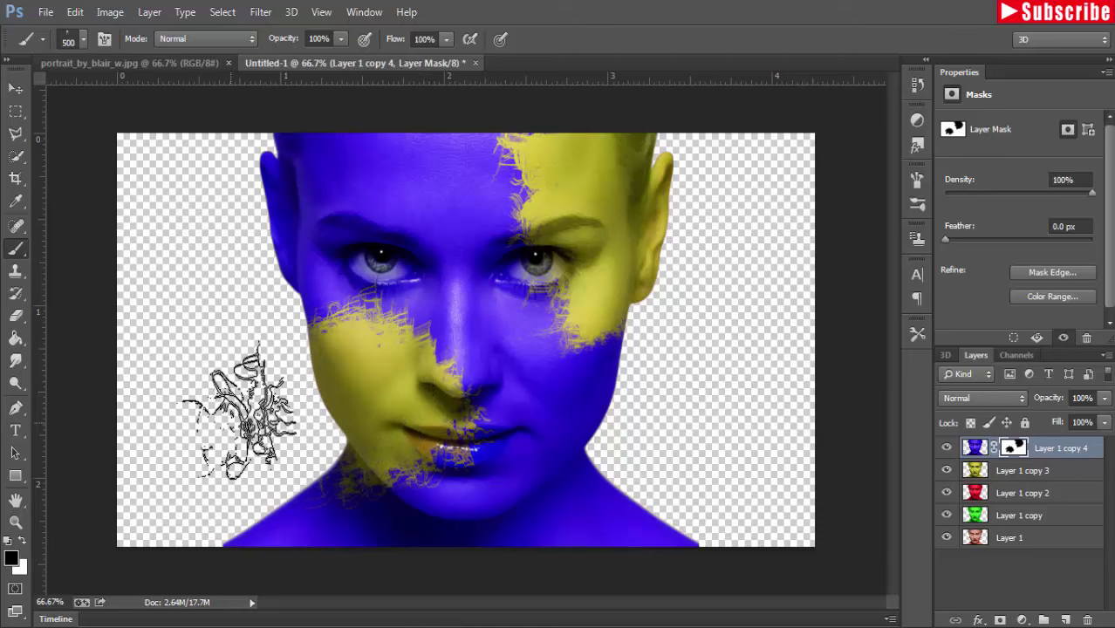
{"action": "left_click", "coordinate": [989, 471]}
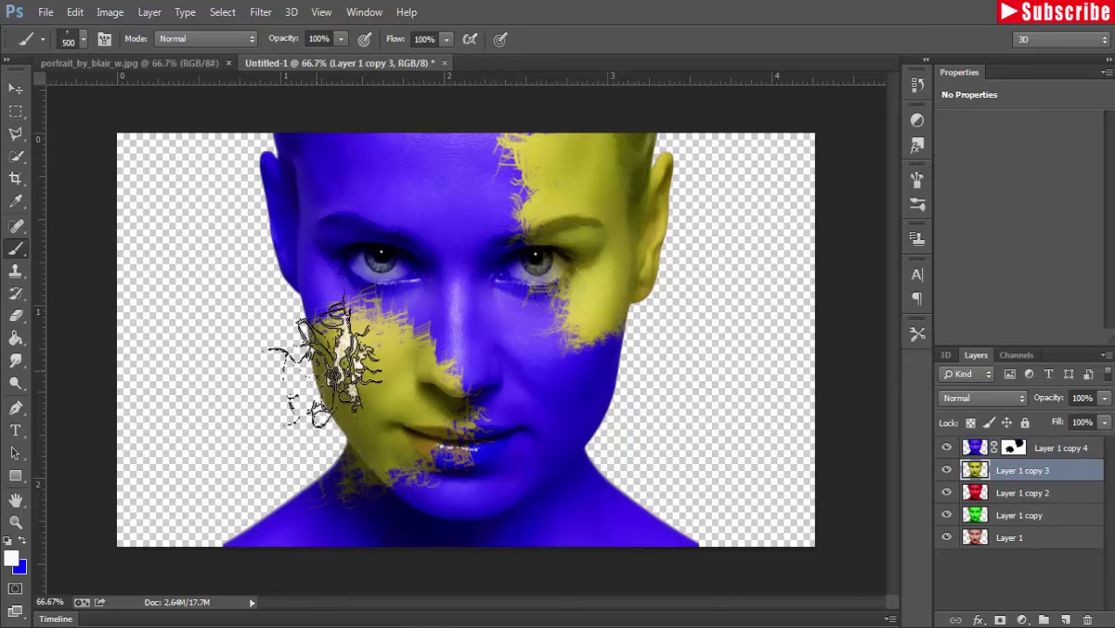
Mask Layer 1 copy 3 and paint black over the left cheek, nose side and lips to reveal red.
{"action": "right_click", "coordinate": [330, 371]}
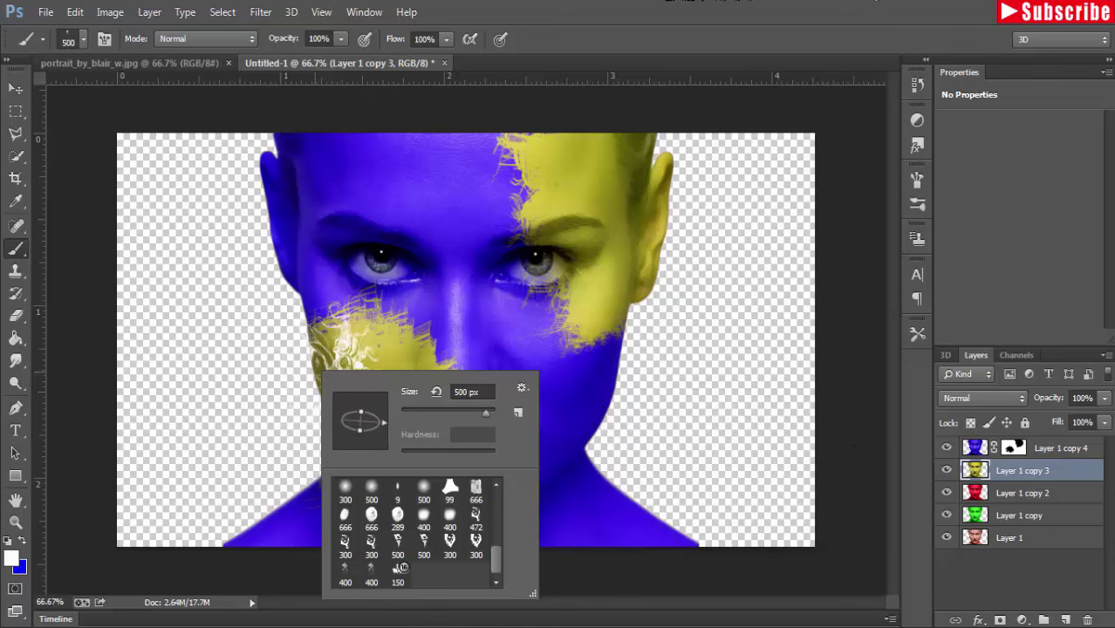
{"action": "key", "text": "Escape"}
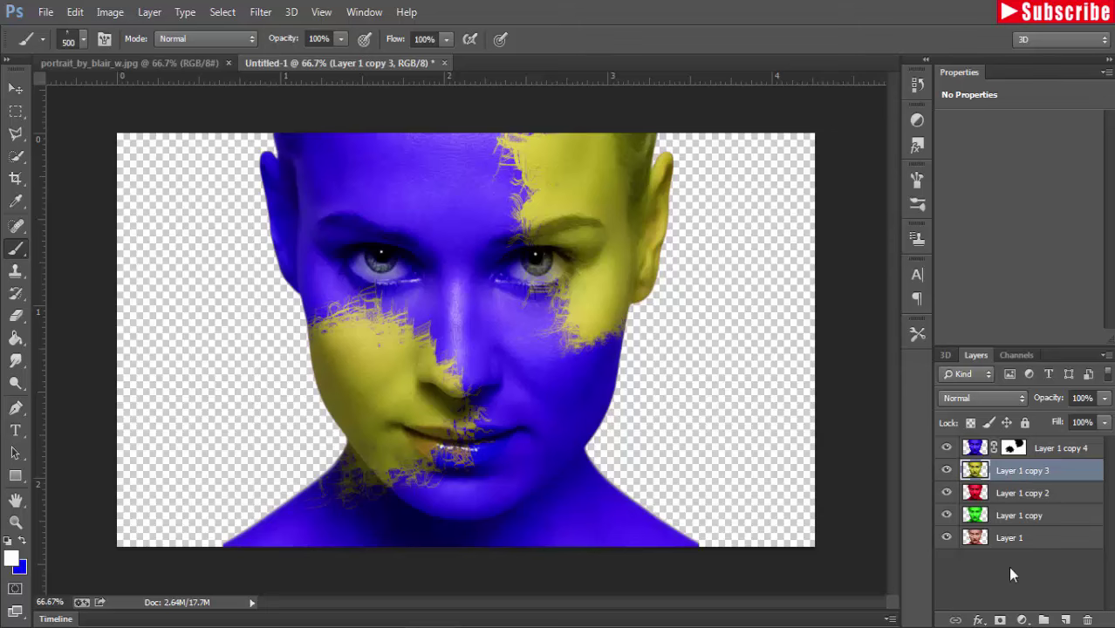
{"action": "left_click", "coordinate": [1001, 620]}
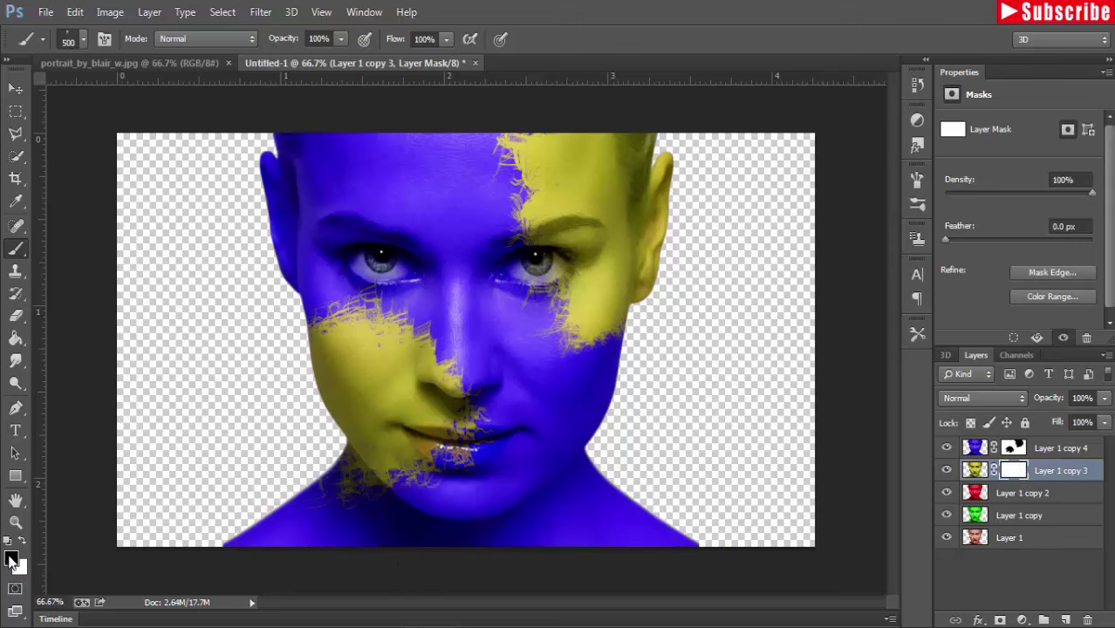
{"action": "left_click", "coordinate": [15, 247]}
{"action": "left_click", "coordinate": [366, 349]}
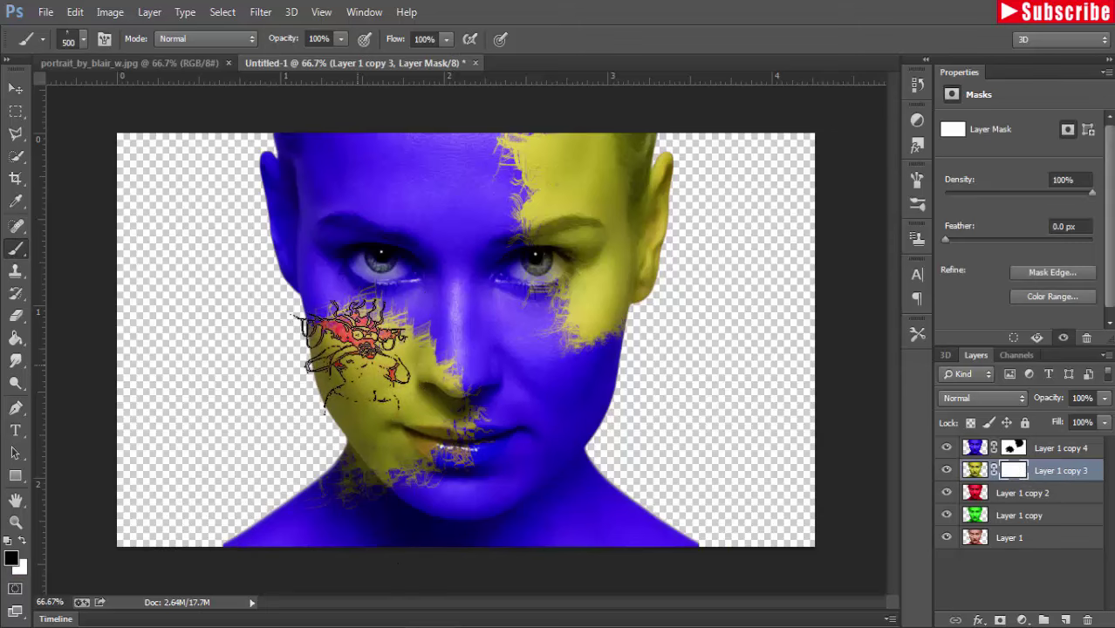
{"action": "mouse_move", "coordinate": [369, 349]}
{"action": "left_mouse_down"}
{"action": "mouse_move", "coordinate": [373, 396]}
{"action": "mouse_move", "coordinate": [435, 361]}
{"action": "mouse_move", "coordinate": [410, 373]}
{"action": "mouse_move", "coordinate": [428, 393]}
{"action": "mouse_move", "coordinate": [410, 373]}
{"action": "mouse_move", "coordinate": [421, 392]}
{"action": "mouse_move", "coordinate": [409, 423]}
{"action": "mouse_move", "coordinate": [335, 399]}
{"action": "mouse_move", "coordinate": [349, 353]}
{"action": "mouse_move", "coordinate": [351, 364]}
{"action": "mouse_move", "coordinate": [324, 354]}
{"action": "mouse_move", "coordinate": [316, 379]}
{"action": "mouse_move", "coordinate": [348, 329]}
{"action": "mouse_move", "coordinate": [359, 427]}
{"action": "mouse_move", "coordinate": [319, 441]}
{"action": "mouse_move", "coordinate": [321, 375]}
{"action": "mouse_move", "coordinate": [294, 460]}
{"action": "mouse_move", "coordinate": [362, 452]}
{"action": "left_mouse_up"}
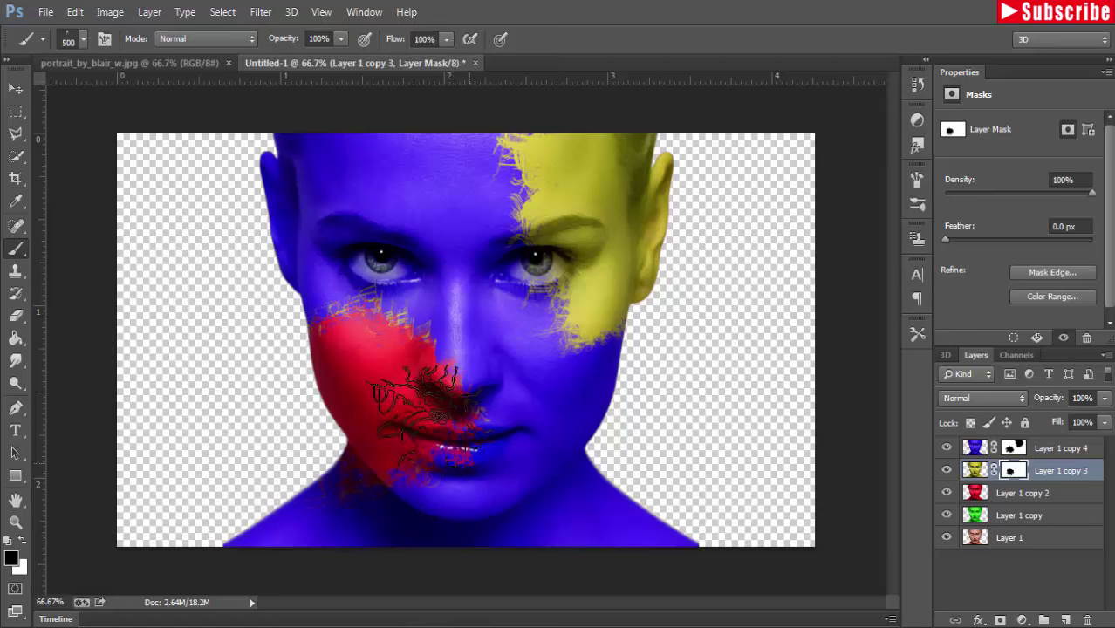
{"action": "mouse_move", "coordinate": [427, 406]}
{"action": "left_mouse_down"}
{"action": "mouse_move", "coordinate": [388, 373]}
{"action": "mouse_move", "coordinate": [418, 471]}
{"action": "mouse_move", "coordinate": [402, 366]}
{"action": "mouse_move", "coordinate": [375, 336]}
{"action": "mouse_move", "coordinate": [341, 336]}
{"action": "mouse_move", "coordinate": [385, 324]}
{"action": "mouse_move", "coordinate": [398, 373]}
{"action": "left_mouse_up"}
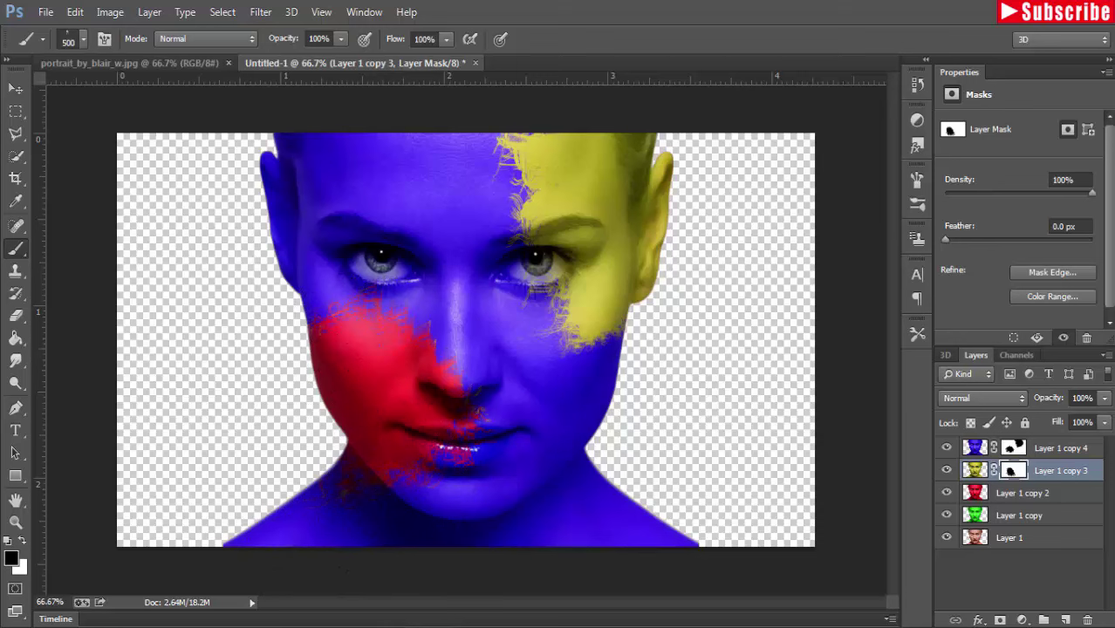
On Layer 1 copy 4's mask, paint yellow over the lower right jaw and neck.
{"action": "left_click", "coordinate": [1017, 447]}
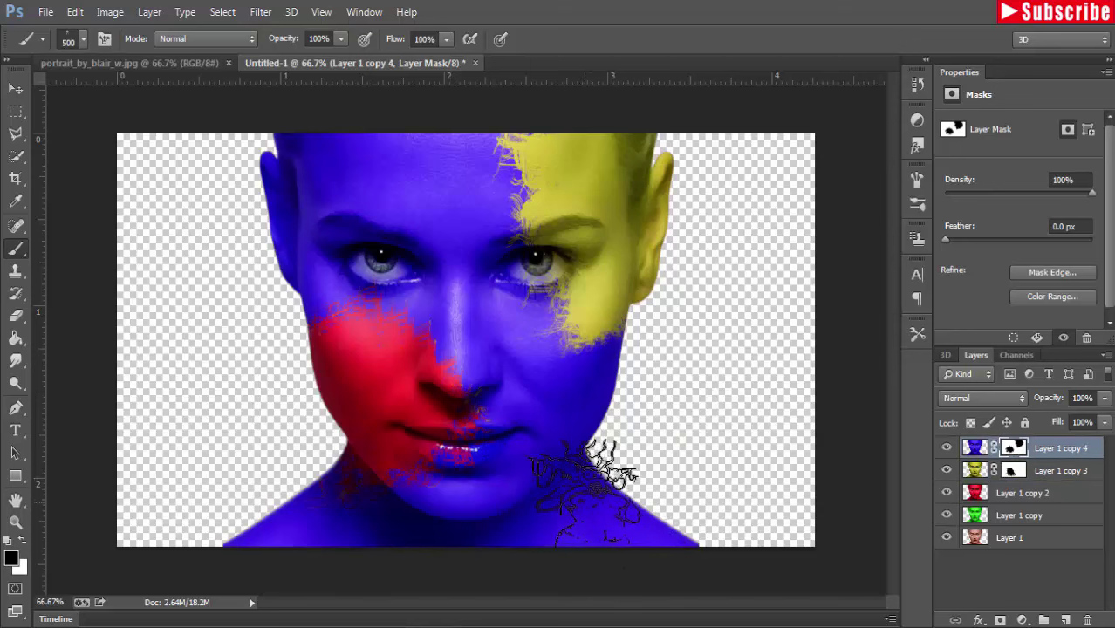
{"action": "mouse_move", "coordinate": [602, 484]}
{"action": "left_mouse_down"}
{"action": "mouse_move", "coordinate": [615, 524]}
{"action": "mouse_move", "coordinate": [672, 536]}
{"action": "mouse_move", "coordinate": [746, 523]}
{"action": "mouse_move", "coordinate": [610, 536]}
{"action": "mouse_move", "coordinate": [583, 554]}
{"action": "left_mouse_up"}
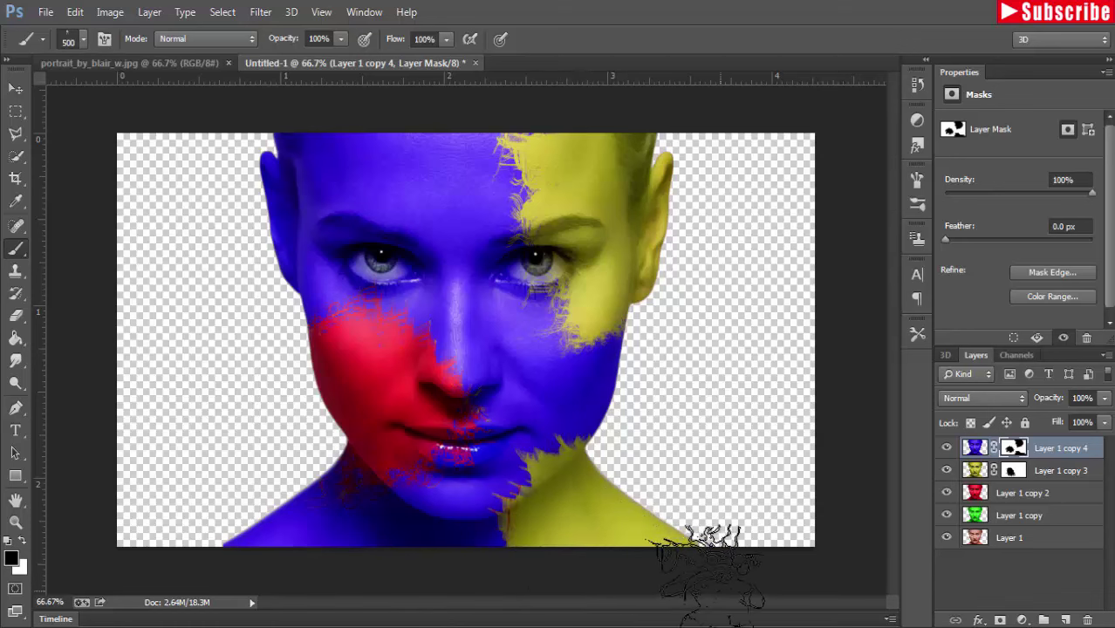
{"action": "left_click_drag", "start_coordinate": [532, 532], "coordinate": [548, 568]}
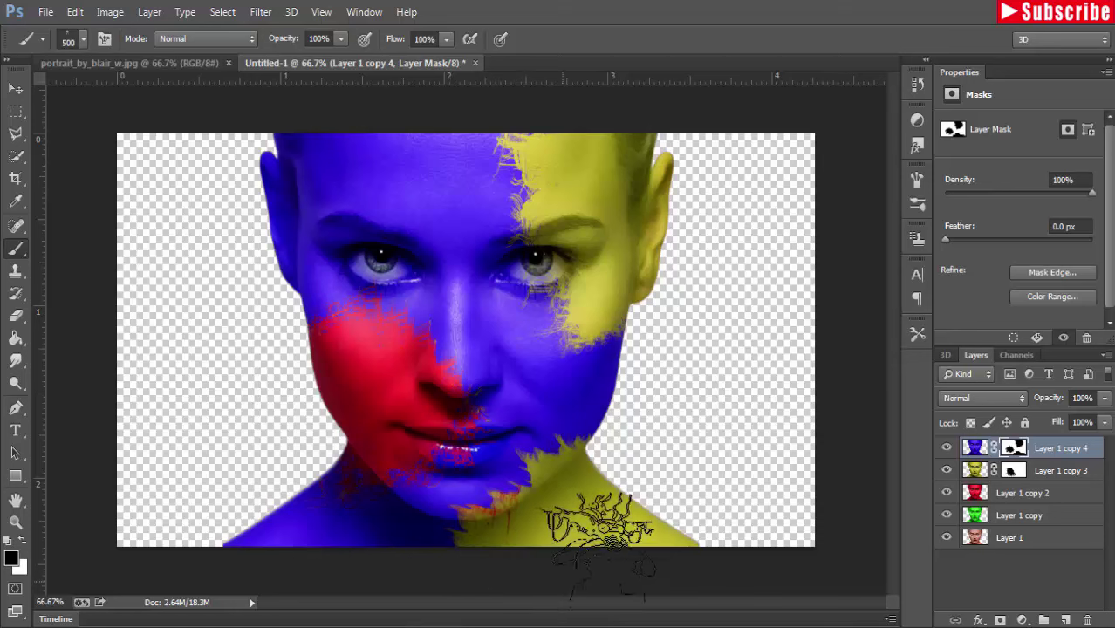
Paint black on Layer 1 copy 3's mask over the neck so red replaces the yellow patch.
{"action": "left_click", "coordinate": [1011, 494]}
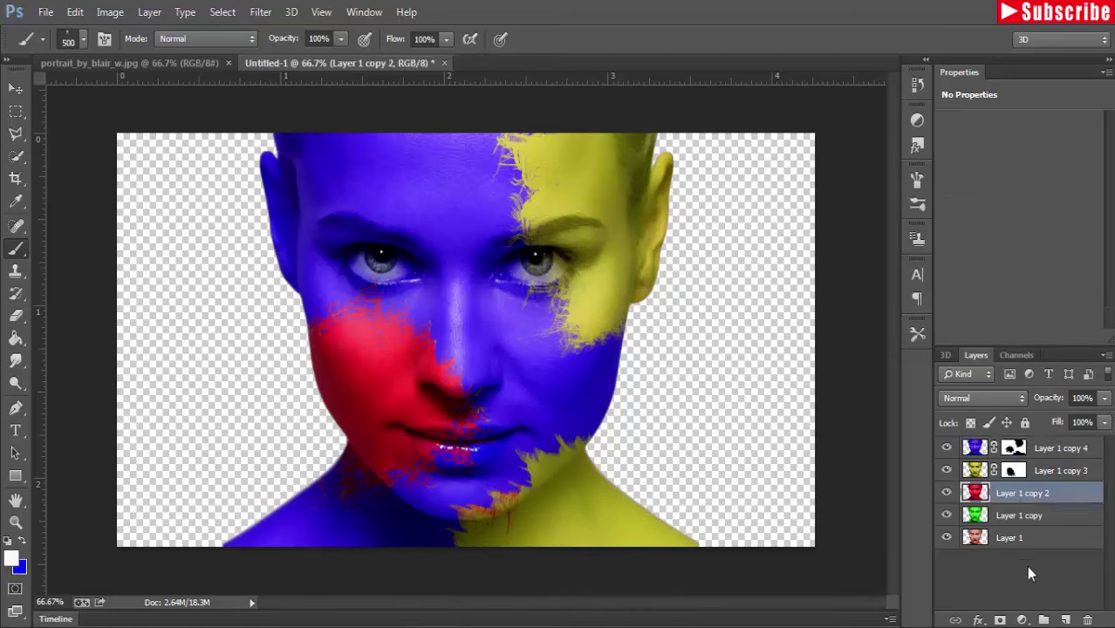
{"action": "left_click", "coordinate": [1010, 472]}
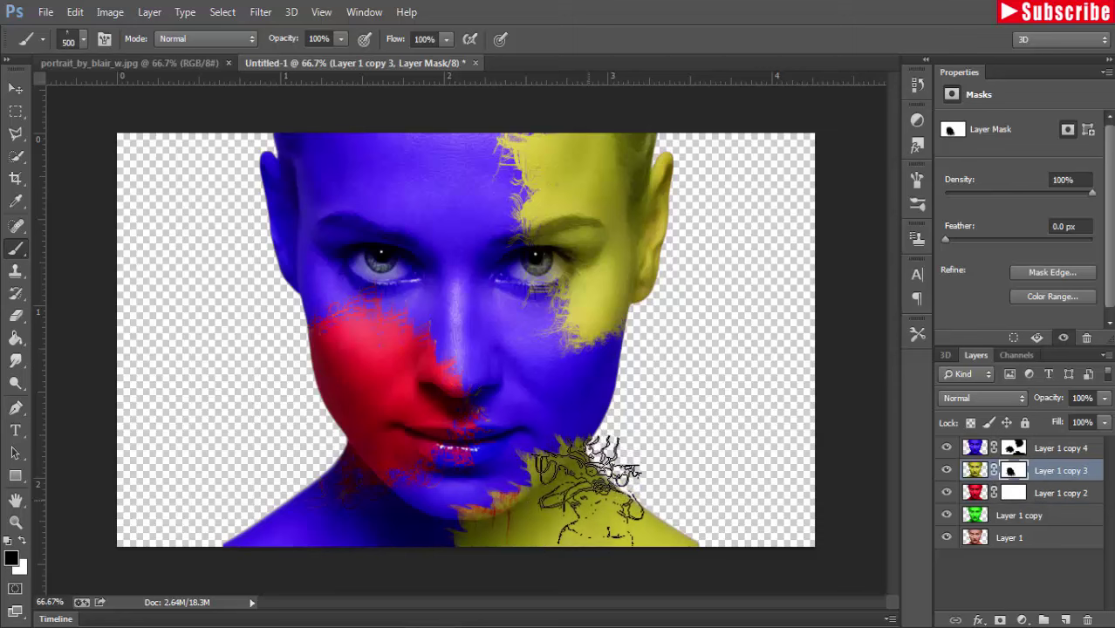
{"action": "mouse_move", "coordinate": [573, 485]}
{"action": "left_mouse_down"}
{"action": "mouse_move", "coordinate": [607, 506]}
{"action": "mouse_move", "coordinate": [568, 504]}
{"action": "left_mouse_up"}
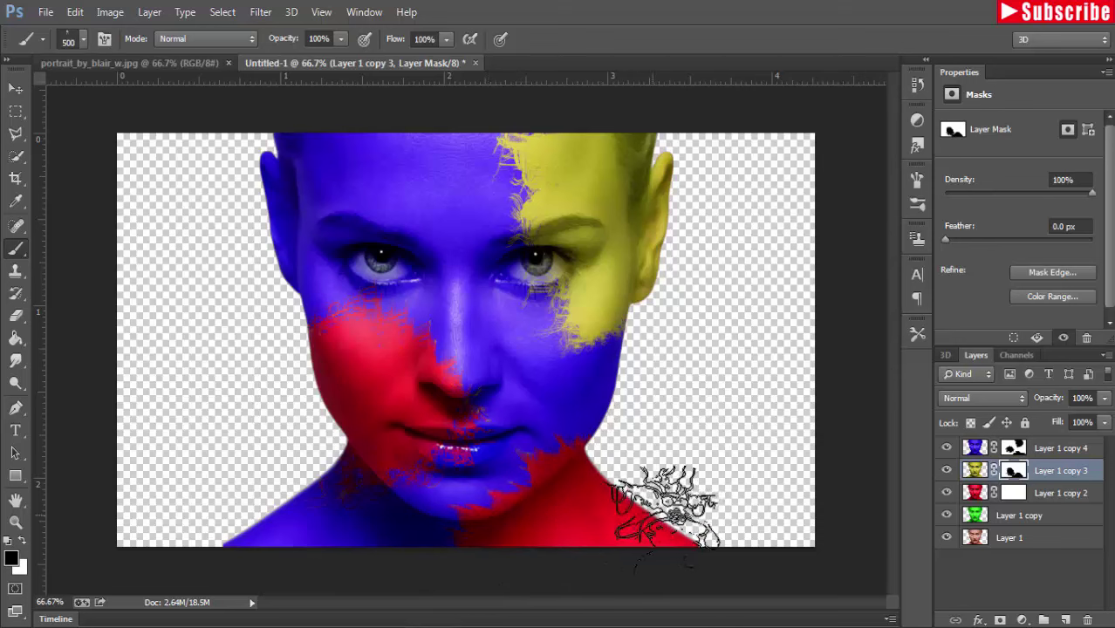
{"action": "left_click", "coordinate": [1013, 494]}
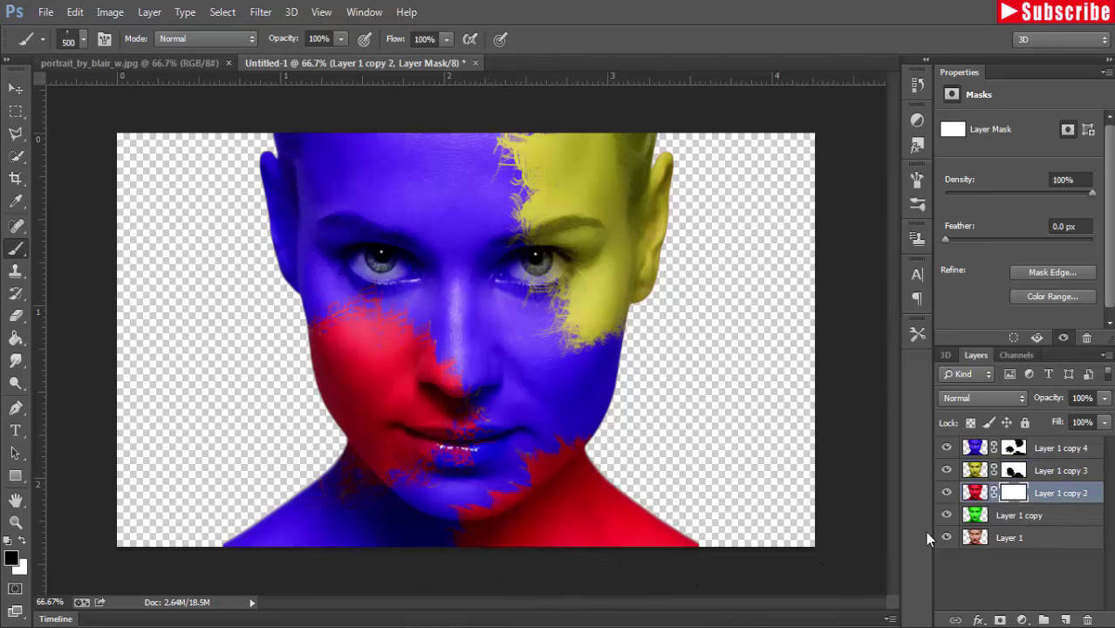
Paint out the red on Layer 1 copy 2's mask so green shows across the lower right neck.
{"action": "left_click_drag", "start_coordinate": [611, 510], "coordinate": [576, 486]}
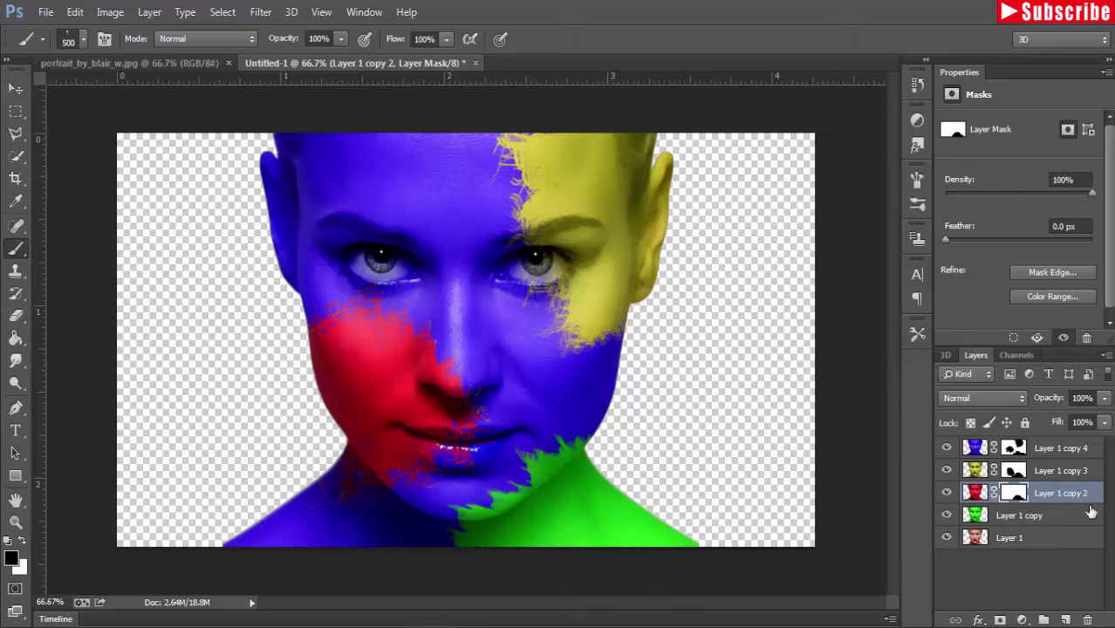
{"action": "left_click", "coordinate": [1014, 472]}
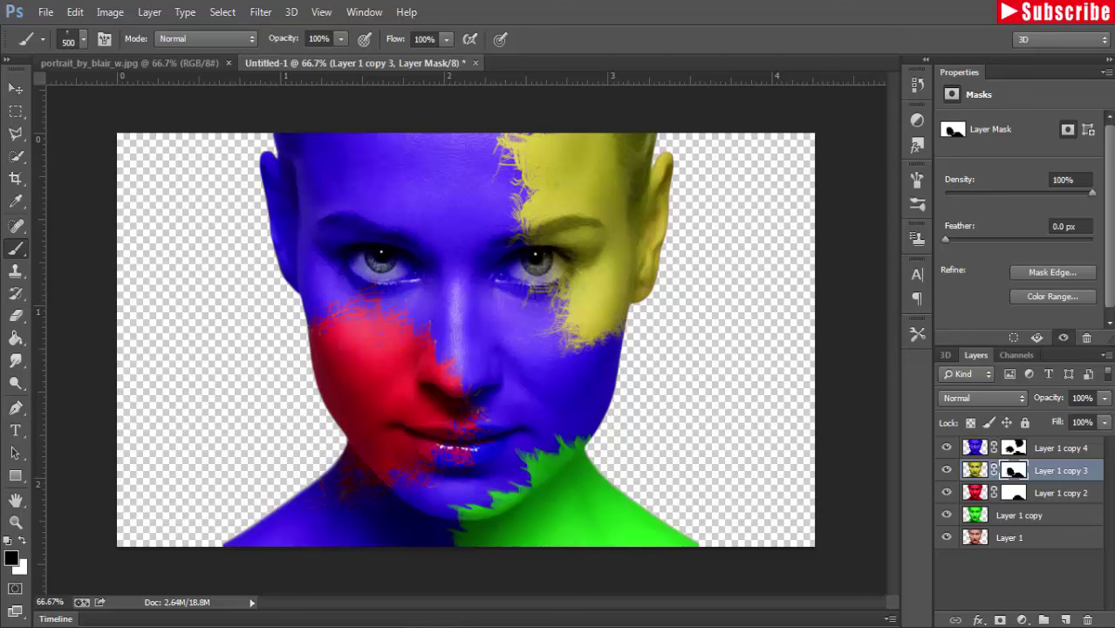
Select Layer 1 copy 4 and choose a small round hard brush, zoomed in on the right eye.
{"action": "left_click", "coordinate": [971, 446]}
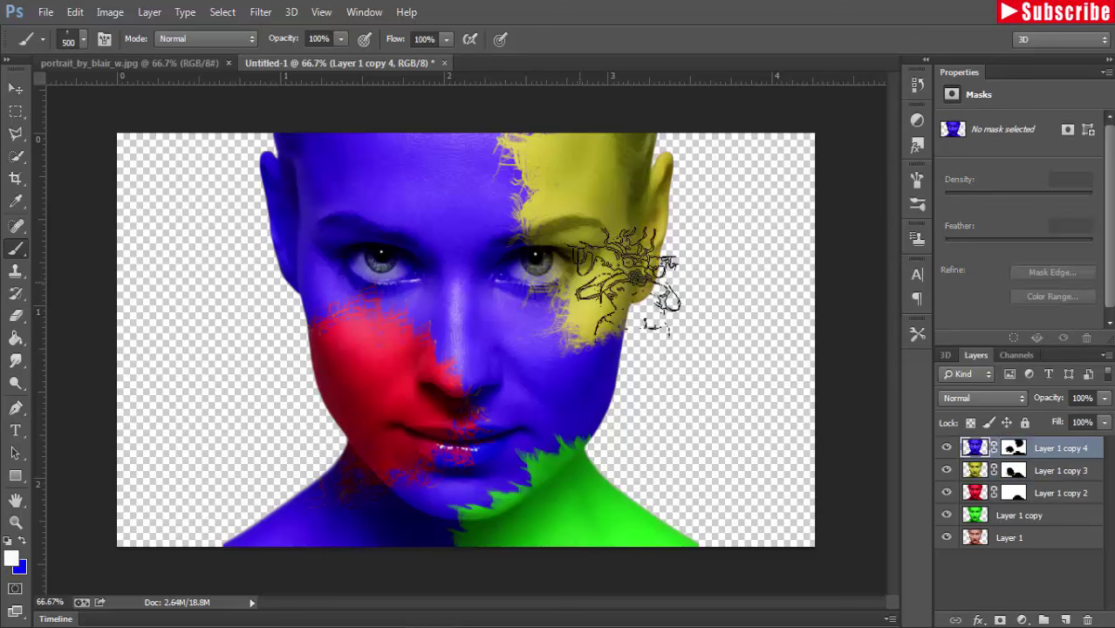
{"action": "left_click", "coordinate": [83, 40]}
{"action": "scroll", "coordinate": [165, 220], "scroll_direction": "up", "scroll_amount": 5}
{"action": "scroll", "coordinate": [131, 201], "scroll_direction": "up", "scroll_amount": 3}
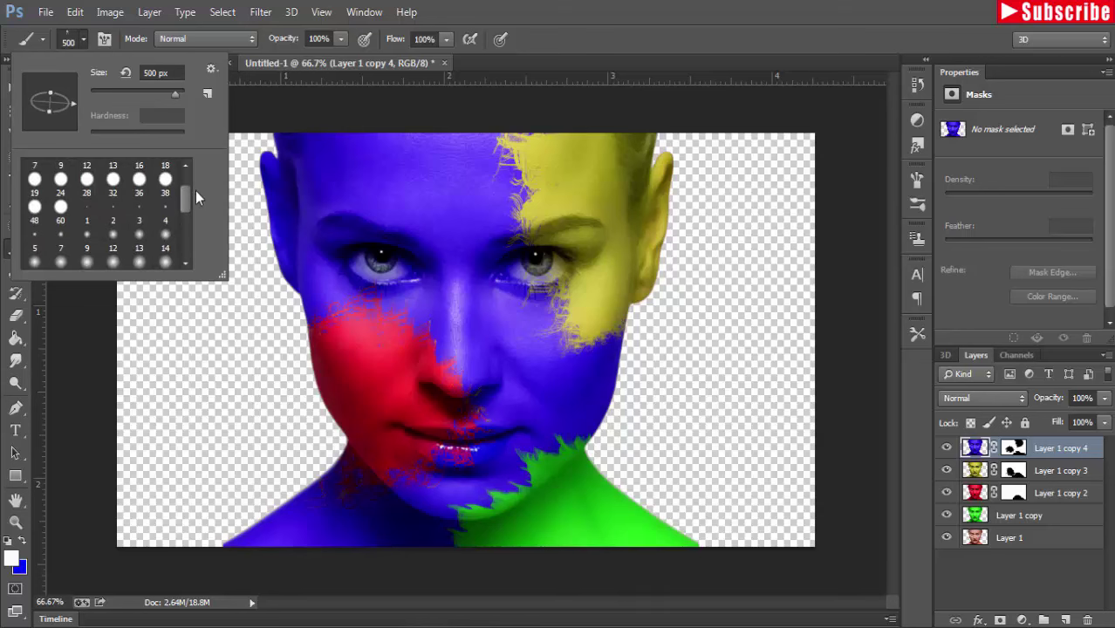
{"action": "left_click", "coordinate": [114, 187]}
{"action": "left_click", "coordinate": [575, 33]}
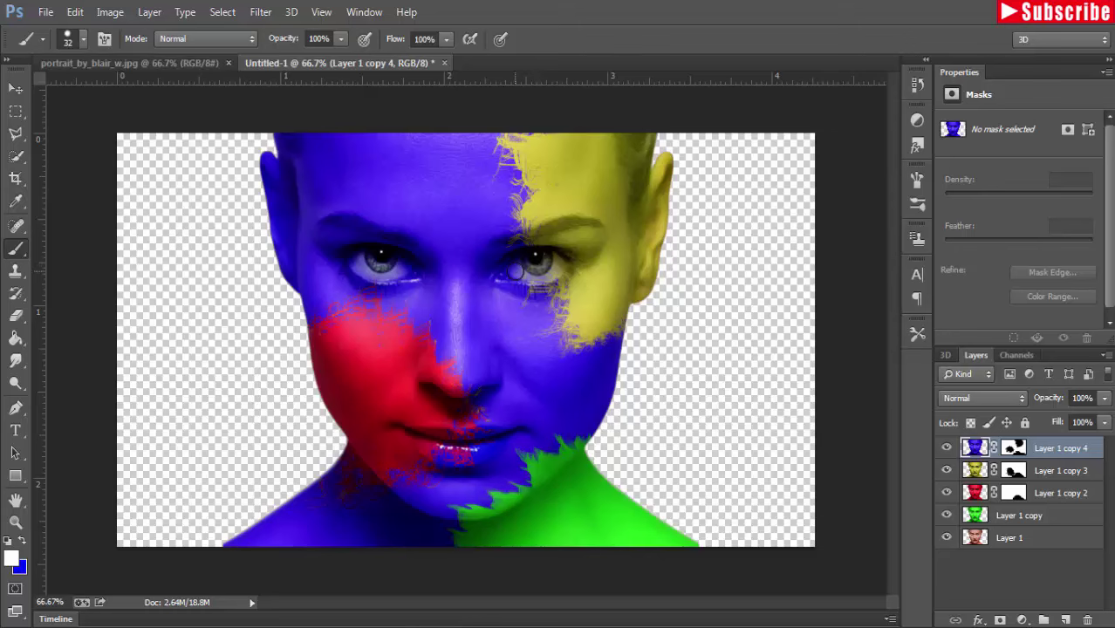
{"action": "scroll", "coordinate": [514, 270], "scroll_direction": "up", "scroll_amount": 2}
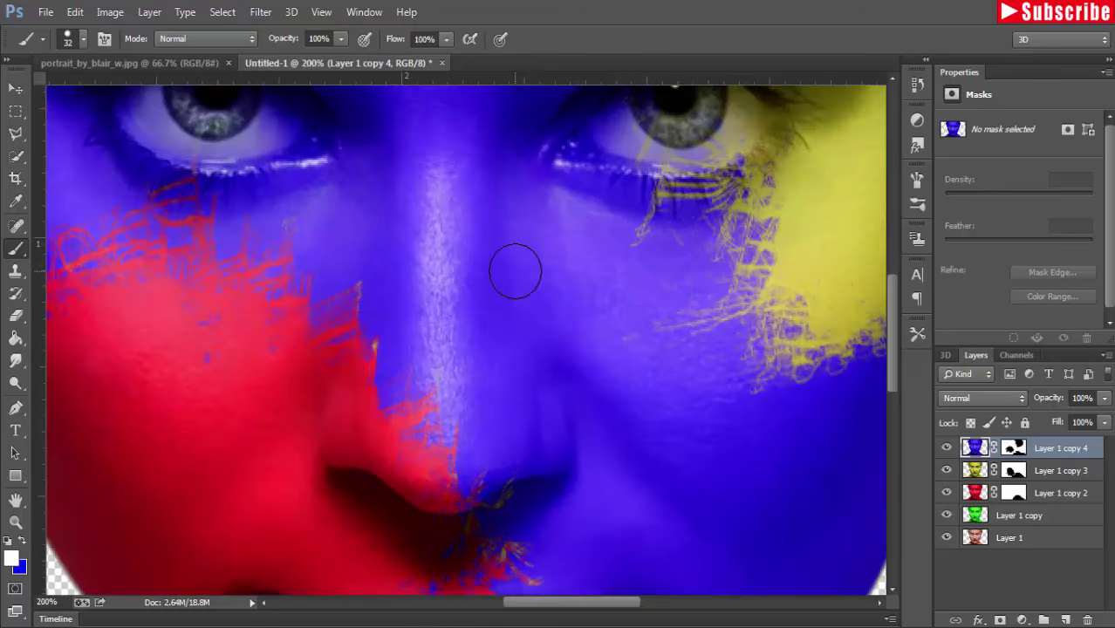
{"action": "scroll", "coordinate": [523, 279], "scroll_direction": "right", "scroll_amount": 1}
{"action": "scroll", "coordinate": [532, 349], "scroll_direction": "up", "scroll_amount": 4}
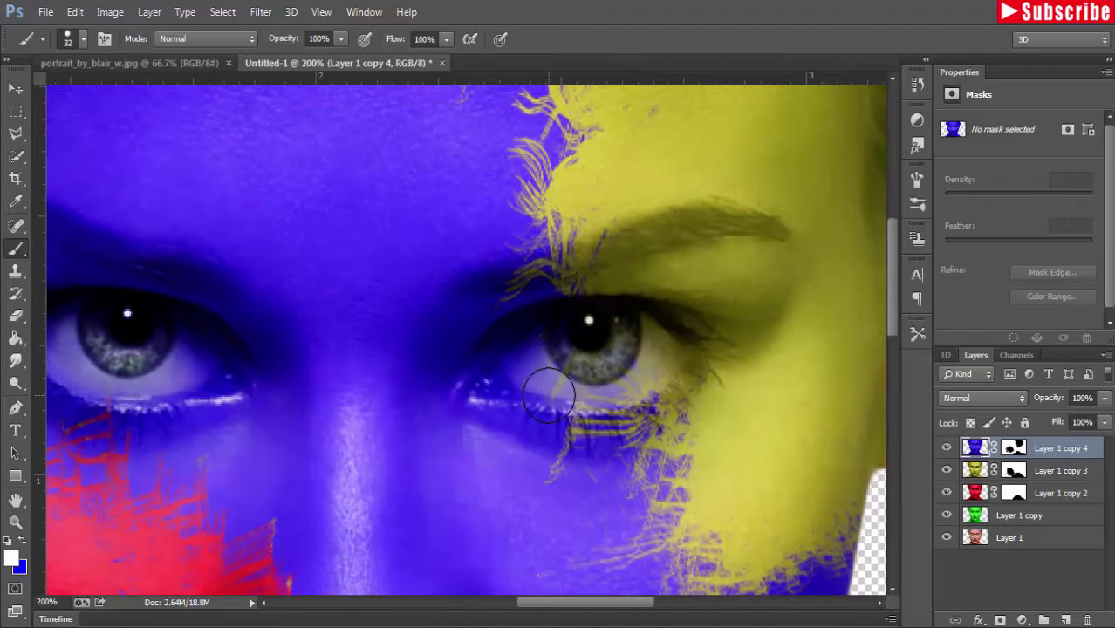
Paint black on Layer 1 copy 4's mask to reveal yellow over the right eye white, then set brush size to 10 px.
{"action": "left_click", "coordinate": [536, 368]}
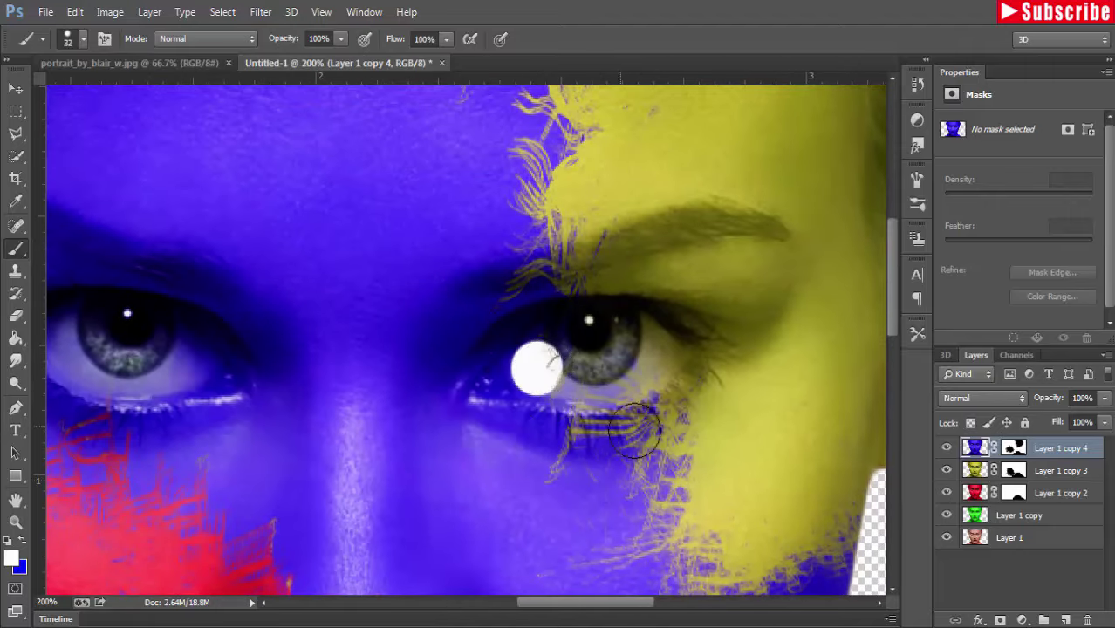
{"action": "key", "text": "ctrl+z"}
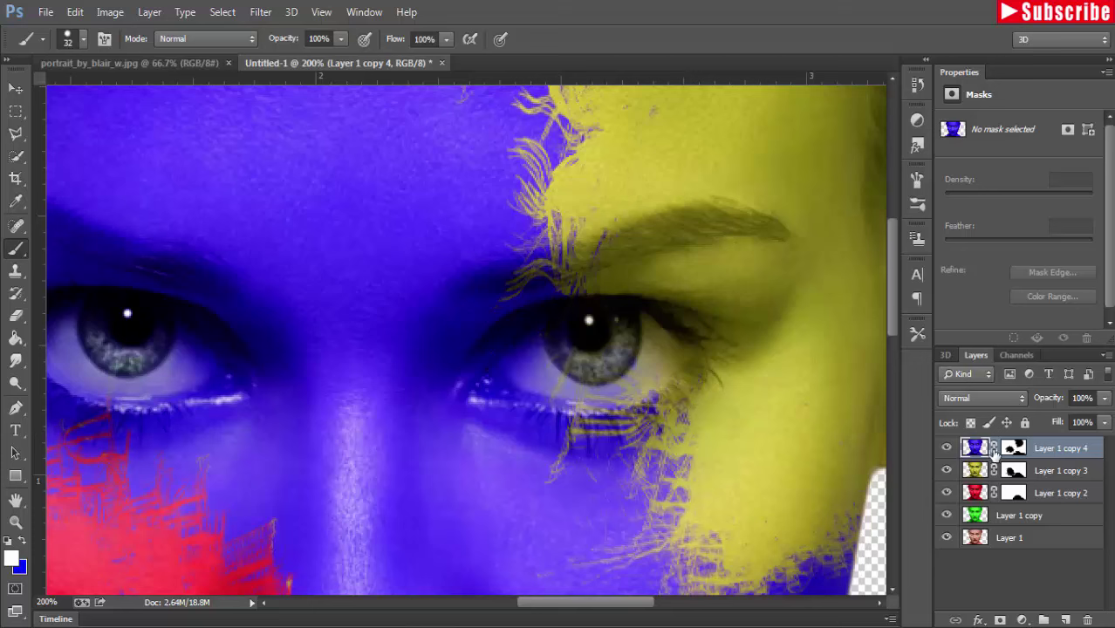
{"action": "left_click", "coordinate": [1011, 448]}
{"action": "key", "text": "x"}
{"action": "mouse_move", "coordinate": [540, 371]}
{"action": "left_mouse_down"}
{"action": "mouse_move", "coordinate": [575, 365]}
{"action": "mouse_move", "coordinate": [532, 385]}
{"action": "mouse_move", "coordinate": [510, 368]}
{"action": "mouse_move", "coordinate": [556, 330]}
{"action": "left_mouse_up"}
{"action": "right_click", "coordinate": [556, 374]}
{"action": "type", "text": "10"}
{"action": "key", "text": "Return"}
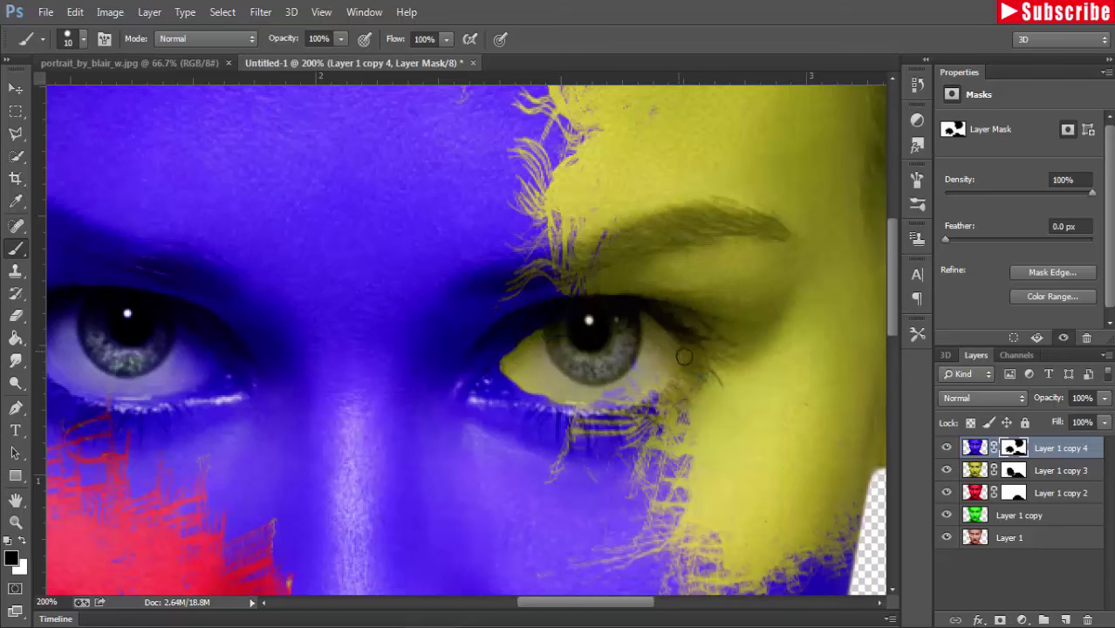
Extend yellow along the lower eyelid, then paint red along the lower eye white via Layer 1 copy 3's mask.
{"action": "mouse_move", "coordinate": [596, 395]}
{"action": "left_mouse_down"}
{"action": "mouse_move", "coordinate": [532, 389]}
{"action": "mouse_move", "coordinate": [497, 366]}
{"action": "mouse_move", "coordinate": [528, 345]}
{"action": "left_mouse_up"}
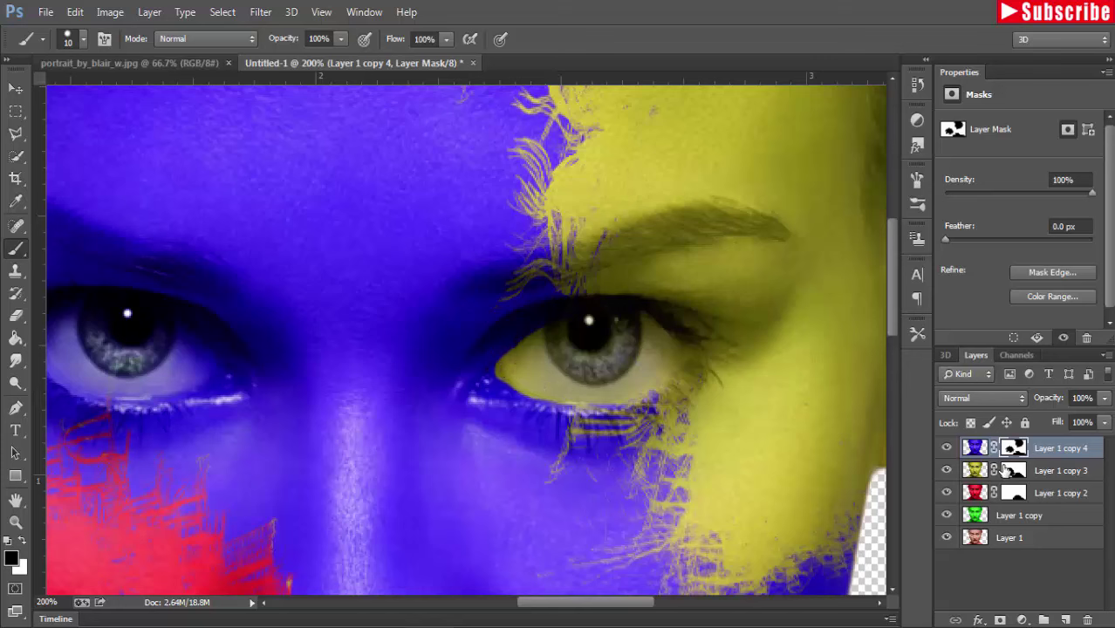
{"action": "left_click", "coordinate": [1012, 470]}
{"action": "left_click_drag", "start_coordinate": [555, 366], "coordinate": [619, 383]}
{"action": "mouse_move", "coordinate": [619, 383]}
{"action": "left_mouse_down"}
{"action": "mouse_move", "coordinate": [540, 369]}
{"action": "mouse_move", "coordinate": [528, 384]}
{"action": "mouse_move", "coordinate": [634, 381]}
{"action": "mouse_move", "coordinate": [562, 370]}
{"action": "left_mouse_up"}
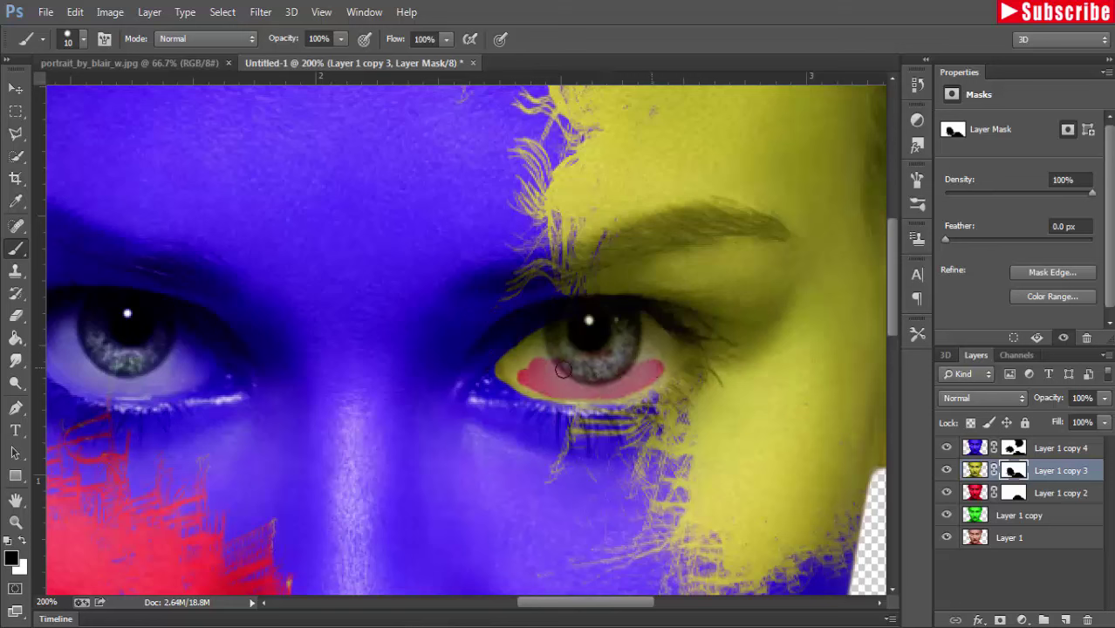
Switch to a soft 14 px brush and cover the rest of the eye white in red.
{"action": "left_click", "coordinate": [83, 38]}
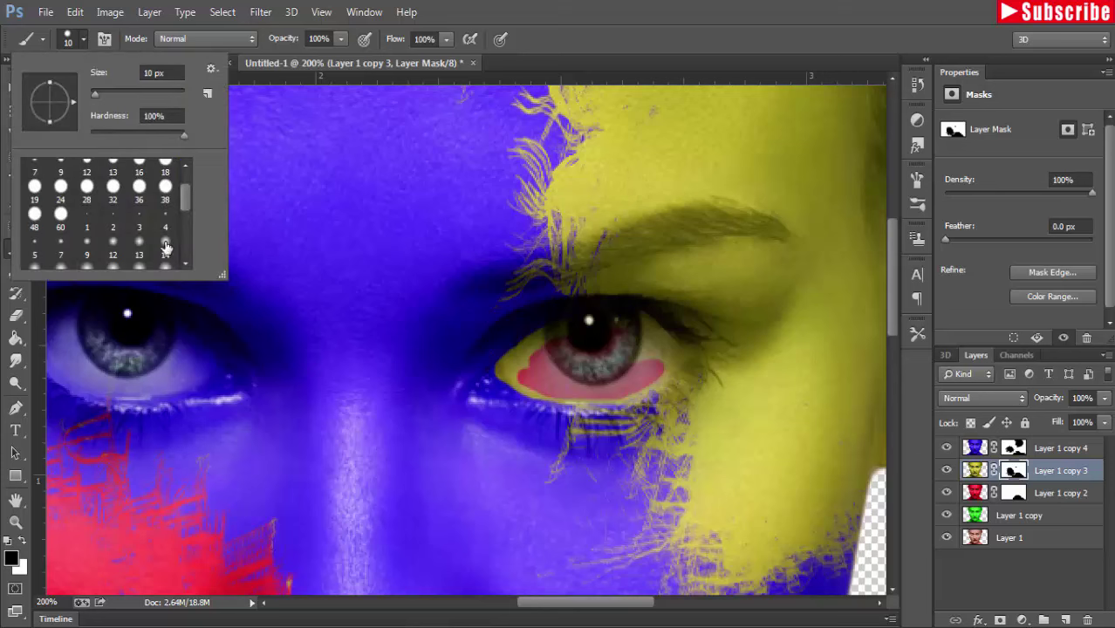
{"action": "left_click", "coordinate": [165, 256]}
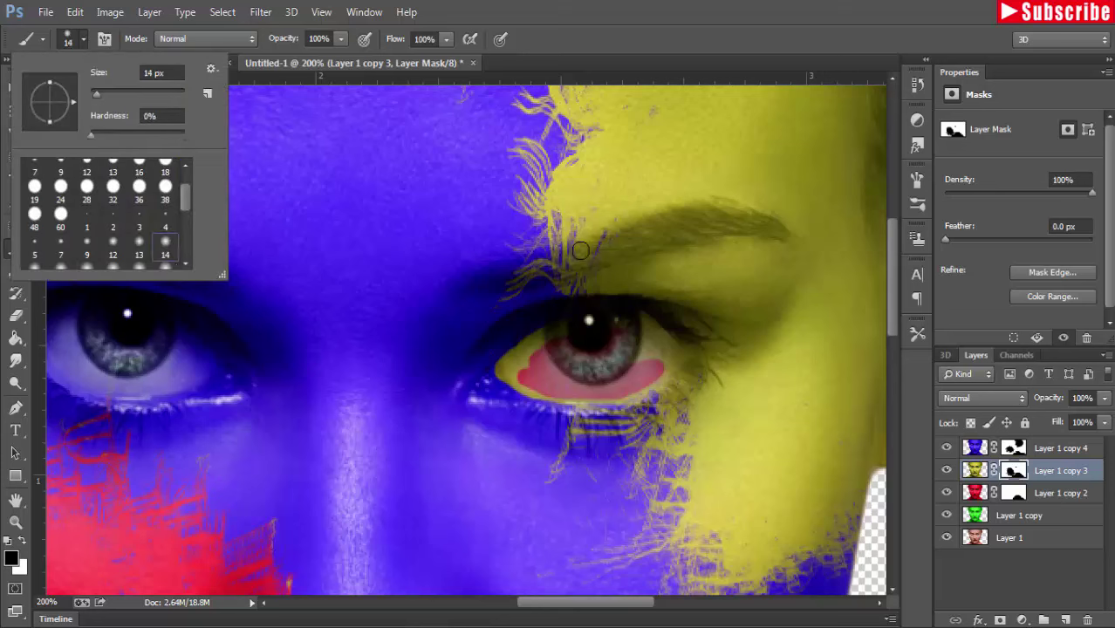
{"action": "left_click_drag", "start_coordinate": [504, 372], "coordinate": [517, 357]}
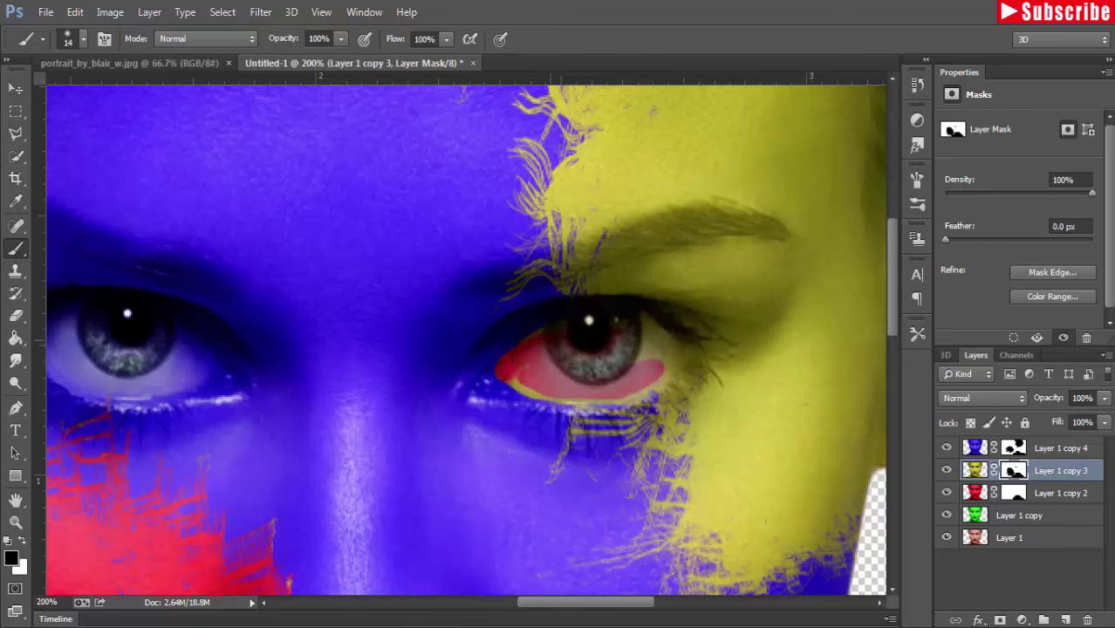
{"action": "mouse_move", "coordinate": [620, 321]}
{"action": "left_mouse_down"}
{"action": "mouse_move", "coordinate": [643, 352]}
{"action": "mouse_move", "coordinate": [520, 377]}
{"action": "mouse_move", "coordinate": [590, 390]}
{"action": "mouse_move", "coordinate": [676, 359]}
{"action": "left_mouse_up"}
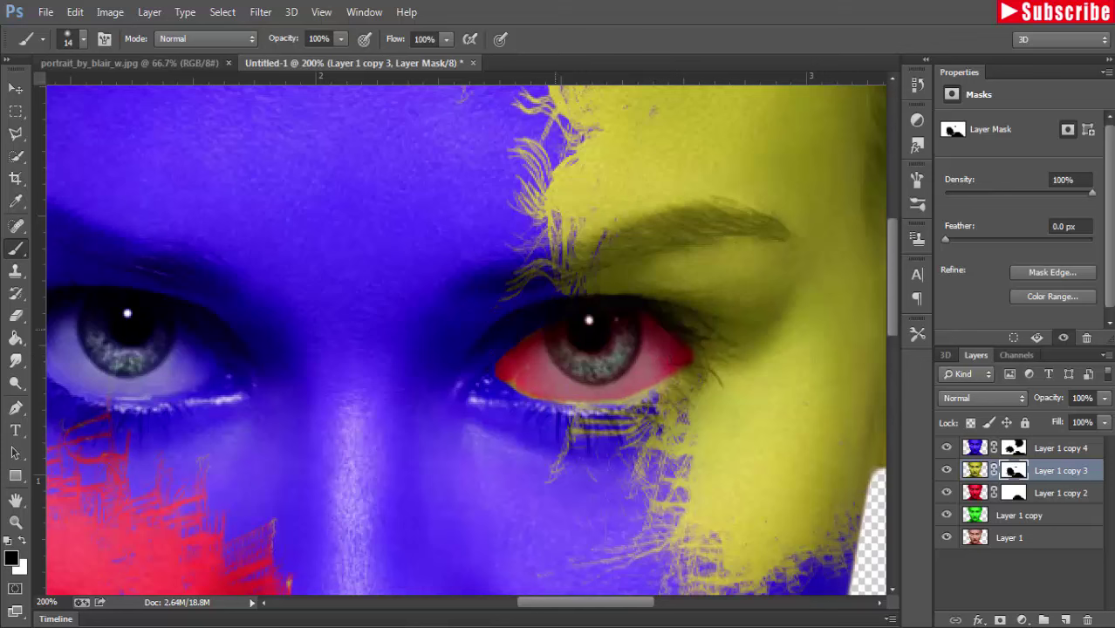
{"action": "left_click", "coordinate": [1016, 495]}
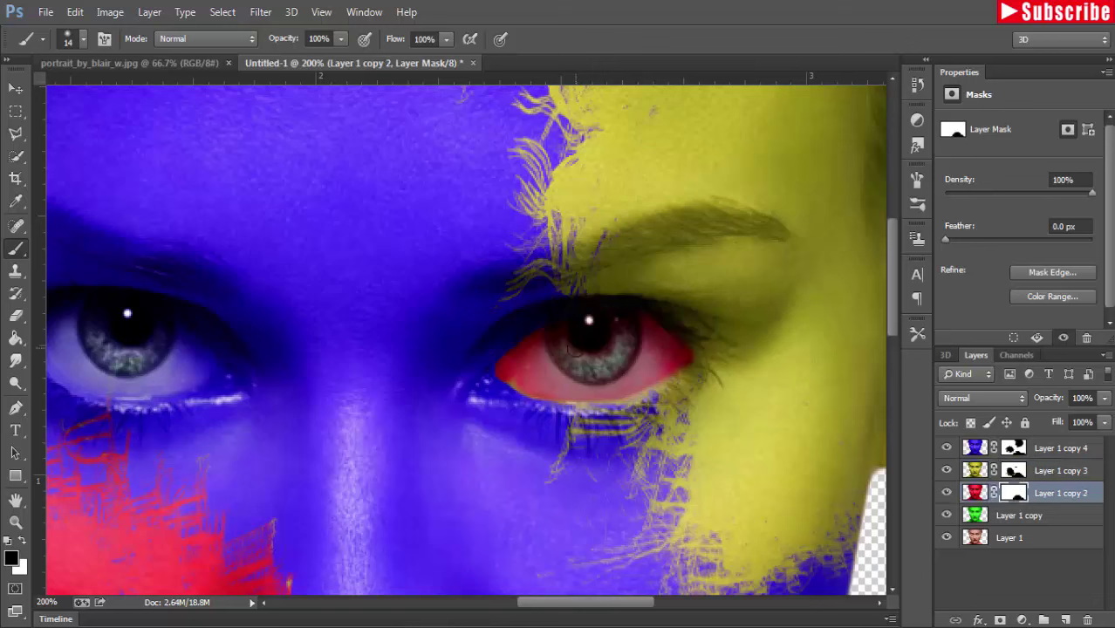
Turn the red eye white green, then mask the green layer to restore the natural white.
{"action": "mouse_move", "coordinate": [574, 352]}
{"action": "left_mouse_down"}
{"action": "mouse_move", "coordinate": [616, 350]}
{"action": "mouse_move", "coordinate": [564, 383]}
{"action": "mouse_move", "coordinate": [510, 370]}
{"action": "mouse_move", "coordinate": [598, 391]}
{"action": "mouse_move", "coordinate": [678, 360]}
{"action": "mouse_move", "coordinate": [620, 321]}
{"action": "mouse_move", "coordinate": [510, 368]}
{"action": "mouse_move", "coordinate": [532, 341]}
{"action": "left_mouse_up"}
{"action": "left_click_drag", "start_coordinate": [656, 340], "coordinate": [645, 347]}
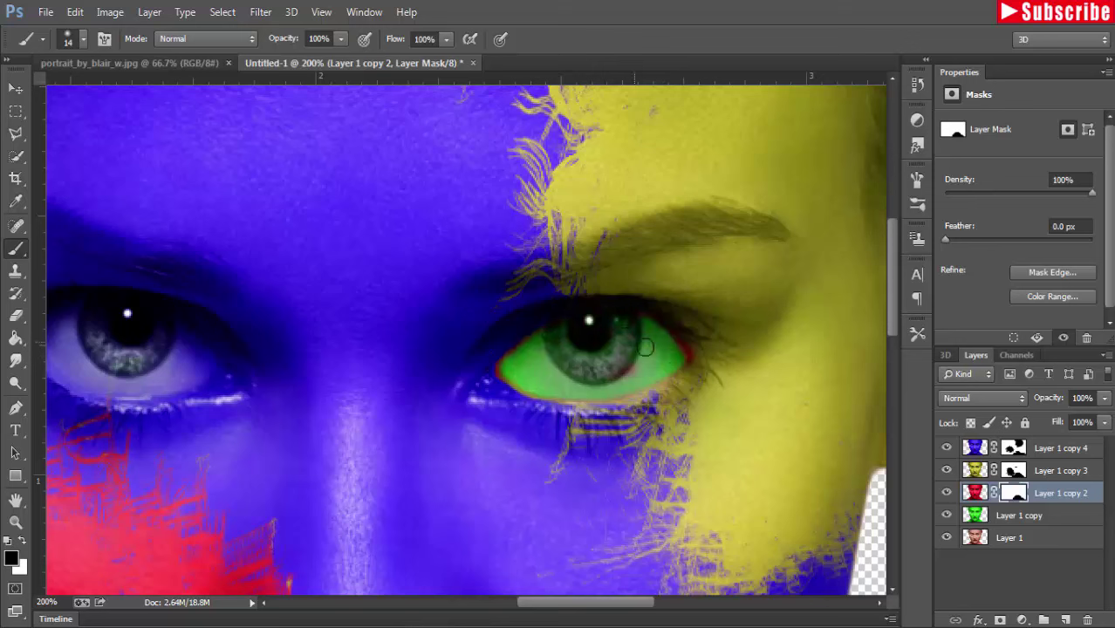
{"action": "left_click", "coordinate": [1010, 520]}
{"action": "left_click", "coordinate": [1000, 620]}
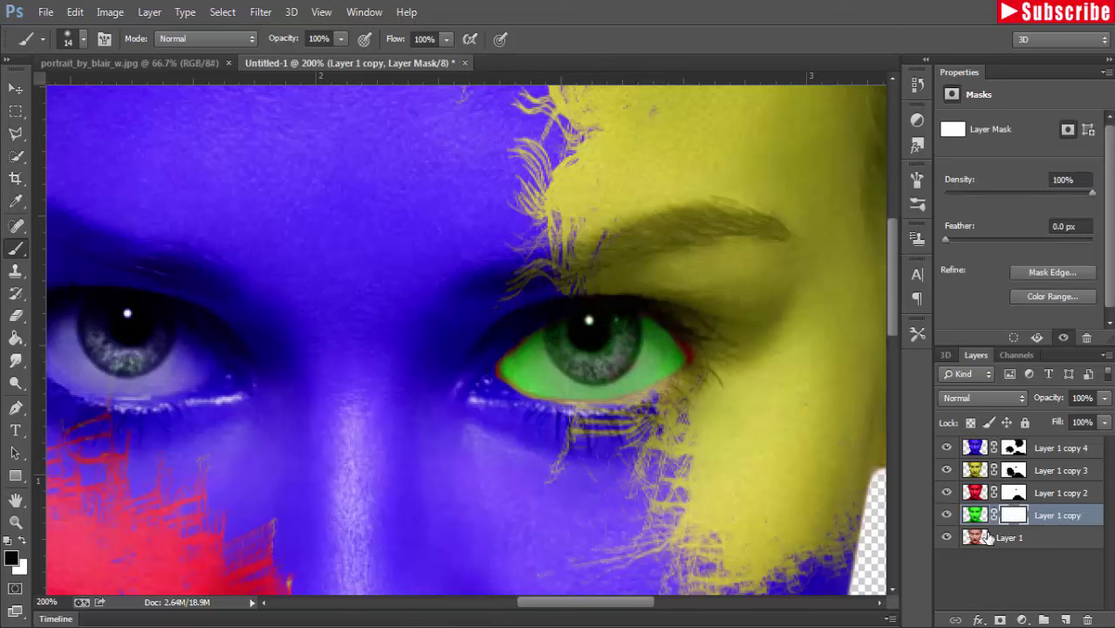
{"action": "mouse_move", "coordinate": [611, 349]}
{"action": "left_mouse_down"}
{"action": "mouse_move", "coordinate": [512, 368]}
{"action": "mouse_move", "coordinate": [593, 386]}
{"action": "mouse_move", "coordinate": [587, 397]}
{"action": "mouse_move", "coordinate": [634, 388]}
{"action": "mouse_move", "coordinate": [667, 355]}
{"action": "mouse_move", "coordinate": [651, 325]}
{"action": "mouse_move", "coordinate": [664, 345]}
{"action": "mouse_move", "coordinate": [637, 348]}
{"action": "mouse_move", "coordinate": [634, 359]}
{"action": "left_mouse_up"}
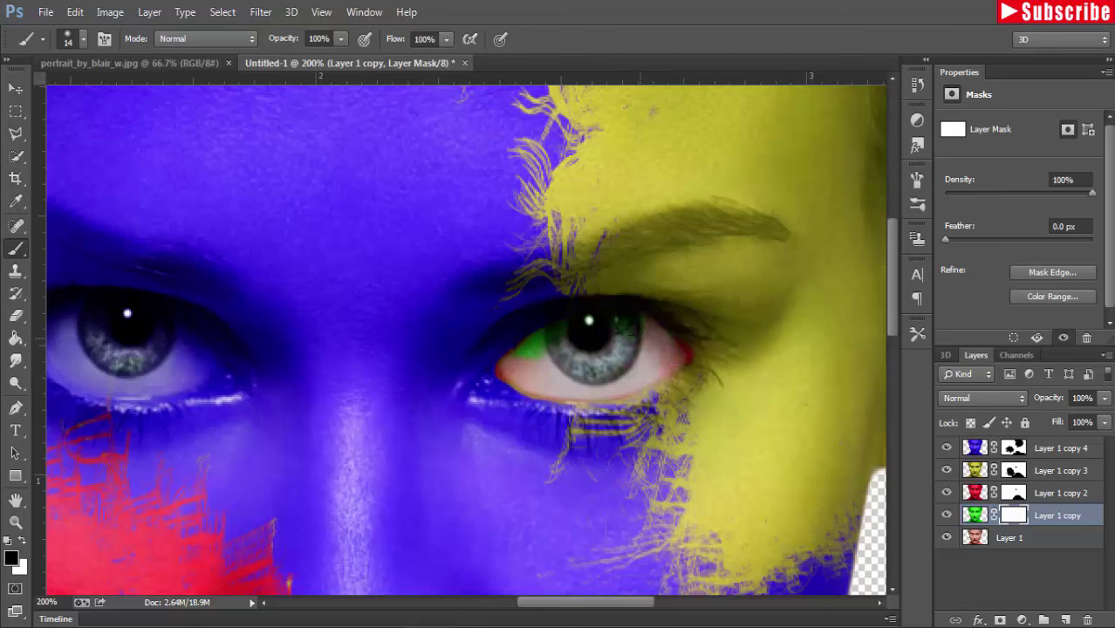
{"action": "left_click_drag", "start_coordinate": [532, 356], "coordinate": [523, 349]}
Cycle through the masks from Layer 1 copy 4 down to Layer 1 copy, then pan to the left eye.
{"action": "left_click", "coordinate": [1012, 447]}
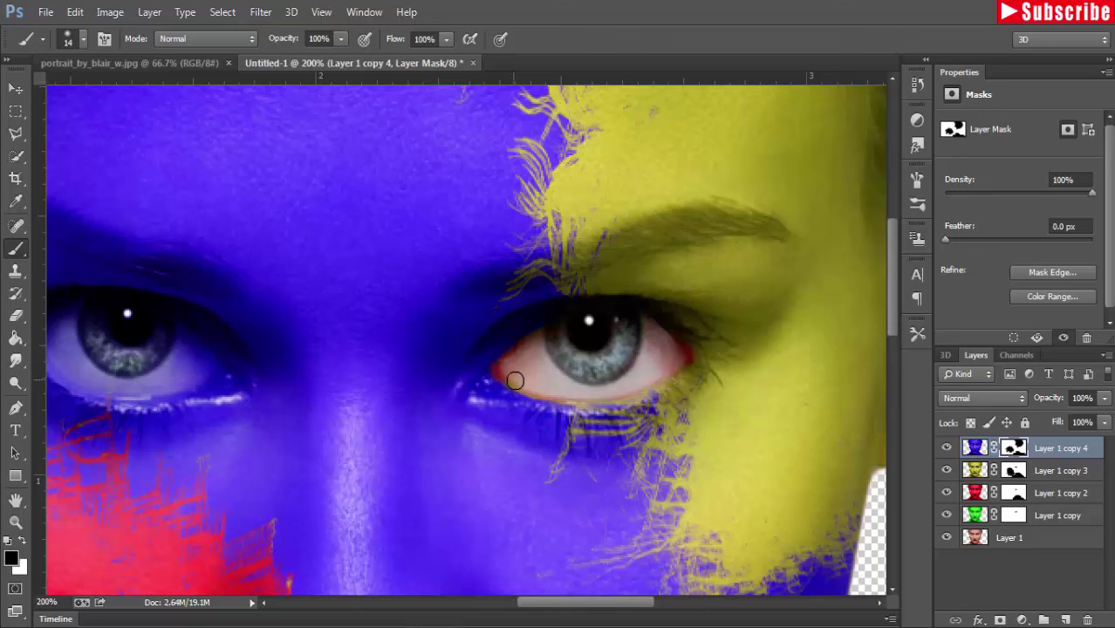
{"action": "key", "text": "alt+bracketleft"}
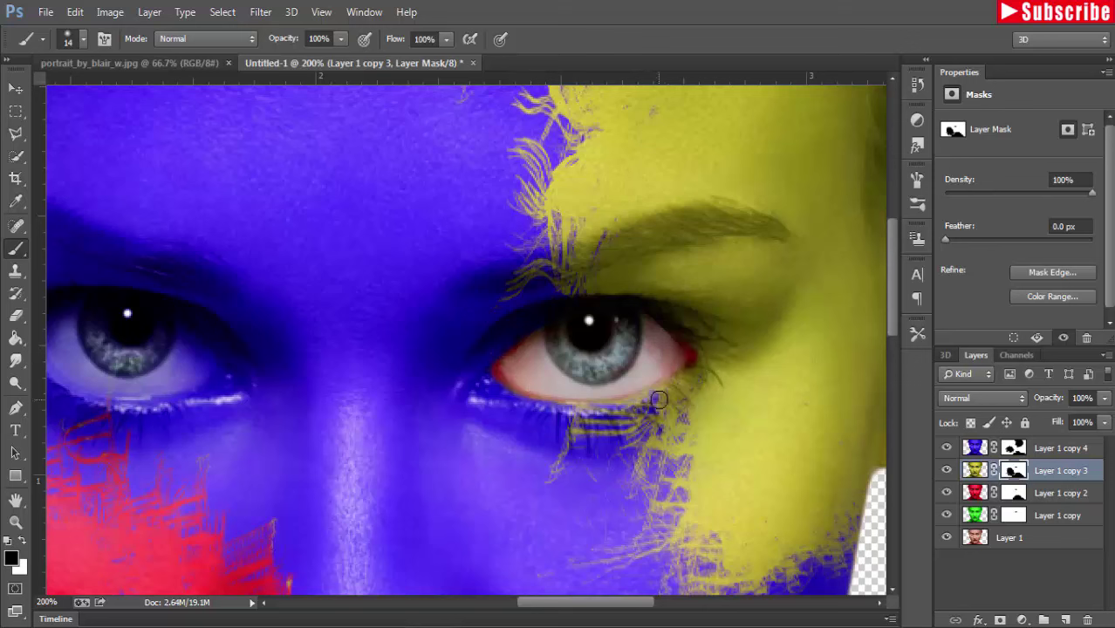
{"action": "left_click", "coordinate": [1012, 493]}
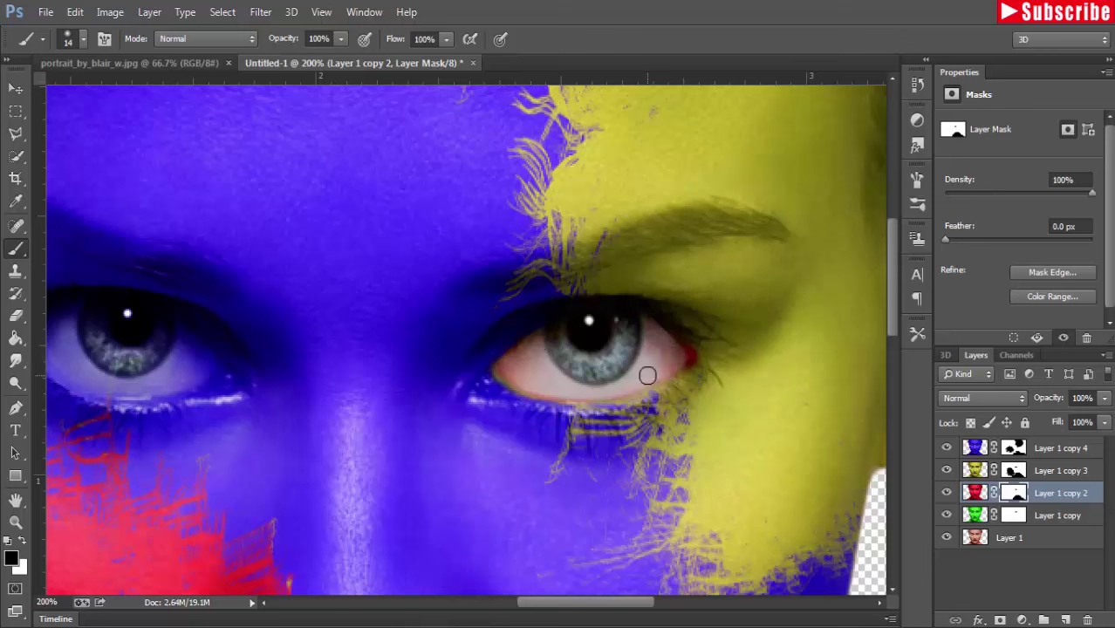
{"action": "left_click", "coordinate": [1012, 515]}
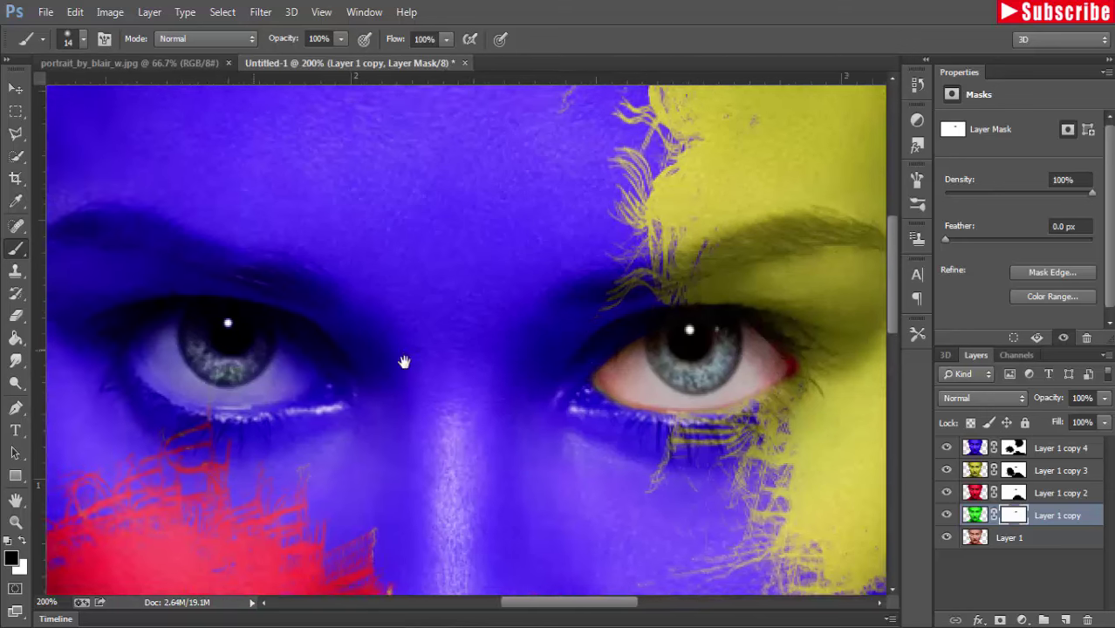
{"action": "left_click_drag", "start_coordinate": [222, 347], "coordinate": [520, 366]}
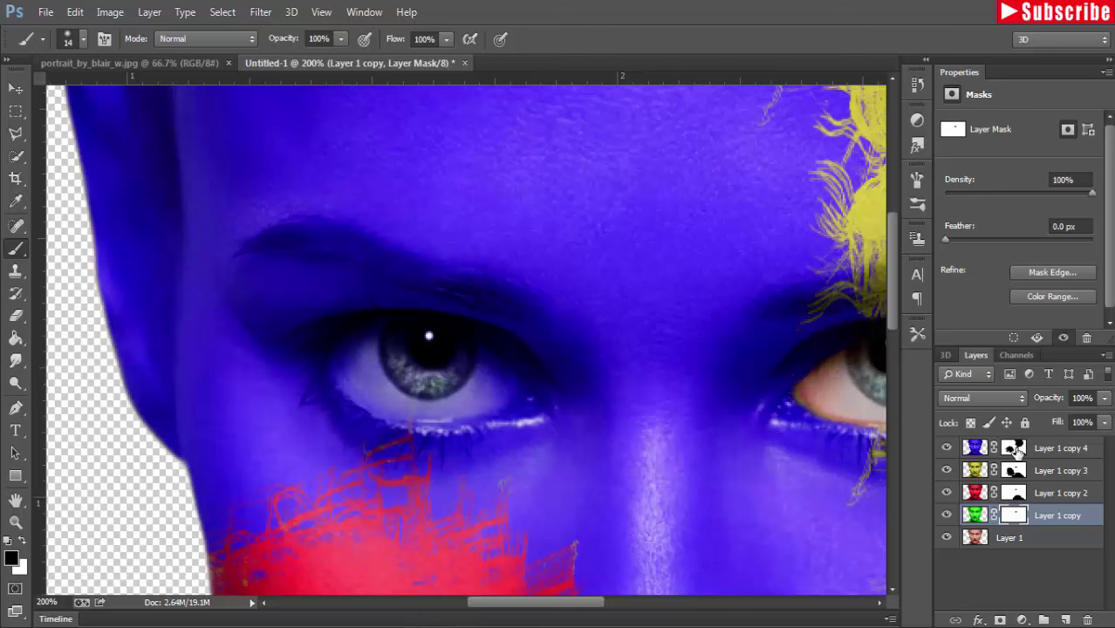
Mask the blue off the left eye white and iris, then clear its yellow on Layer 1 copy 3's mask.
{"action": "left_click", "coordinate": [1014, 448]}
{"action": "mouse_move", "coordinate": [339, 347]}
{"action": "left_mouse_down"}
{"action": "mouse_move", "coordinate": [473, 404]}
{"action": "mouse_move", "coordinate": [376, 332]}
{"action": "mouse_move", "coordinate": [352, 342]}
{"action": "left_mouse_up"}
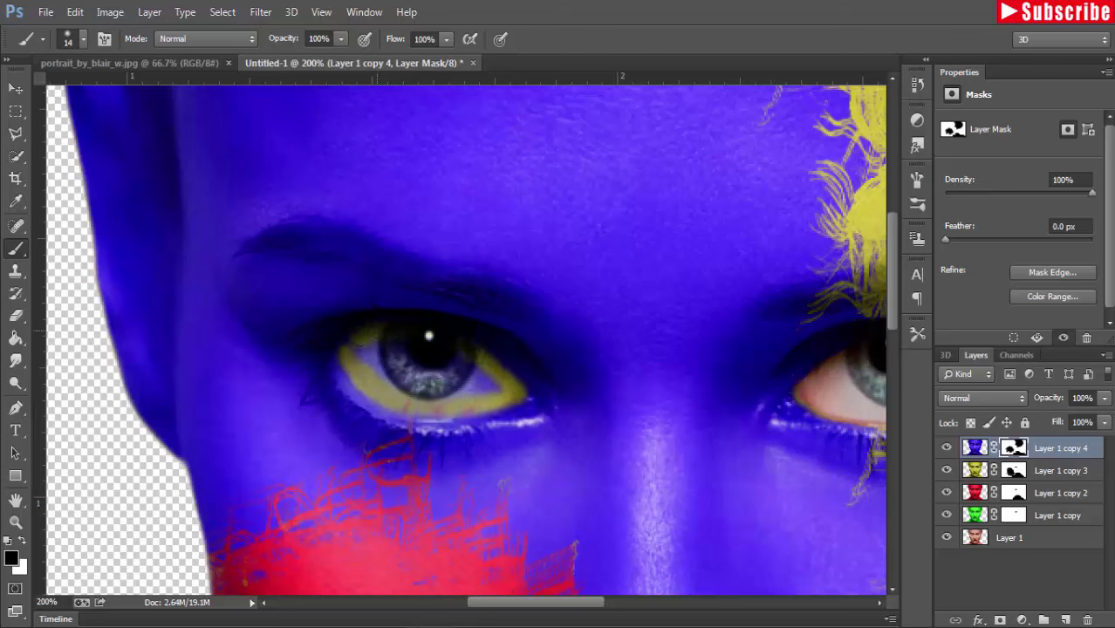
{"action": "left_click_drag", "start_coordinate": [492, 369], "coordinate": [356, 348]}
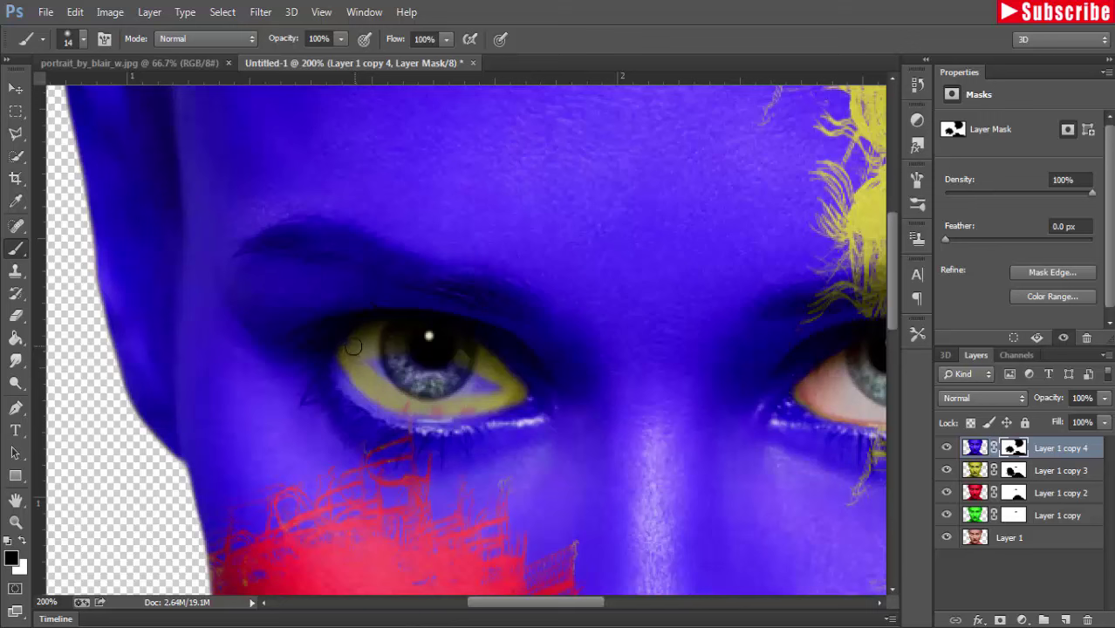
{"action": "mouse_move", "coordinate": [497, 370]}
{"action": "left_mouse_down"}
{"action": "mouse_move", "coordinate": [393, 359]}
{"action": "mouse_move", "coordinate": [453, 375]}
{"action": "mouse_move", "coordinate": [471, 394]}
{"action": "mouse_move", "coordinate": [488, 385]}
{"action": "left_mouse_up"}
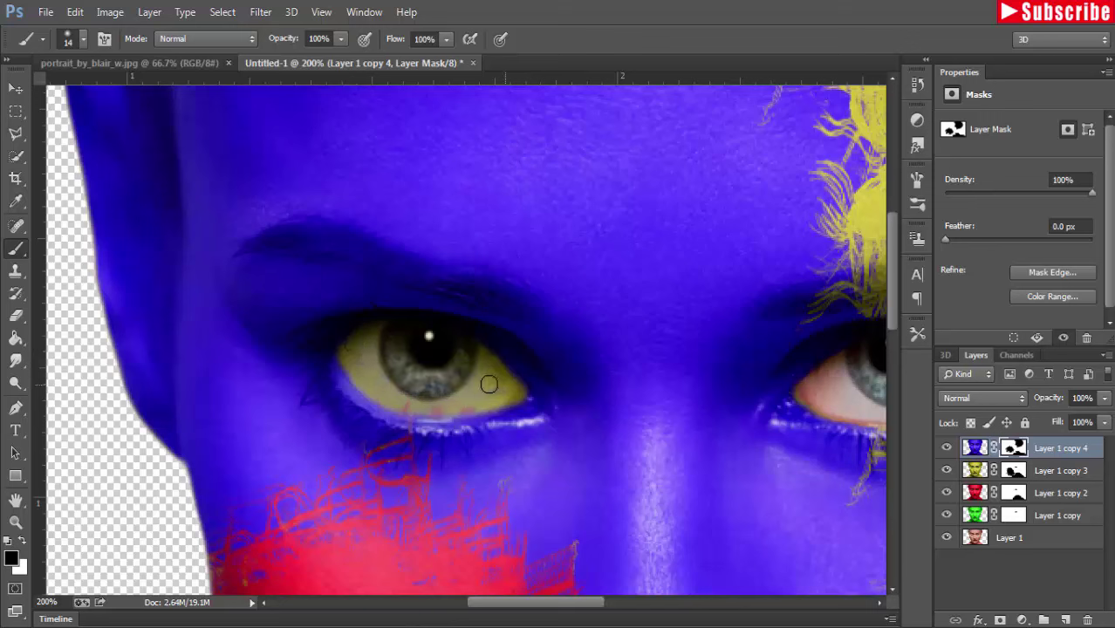
{"action": "left_click", "coordinate": [1005, 476]}
{"action": "mouse_move", "coordinate": [366, 357]}
{"action": "left_mouse_down"}
{"action": "mouse_move", "coordinate": [449, 409]}
{"action": "mouse_move", "coordinate": [345, 359]}
{"action": "mouse_move", "coordinate": [423, 411]}
{"action": "mouse_move", "coordinate": [524, 397]}
{"action": "mouse_move", "coordinate": [492, 362]}
{"action": "left_mouse_up"}
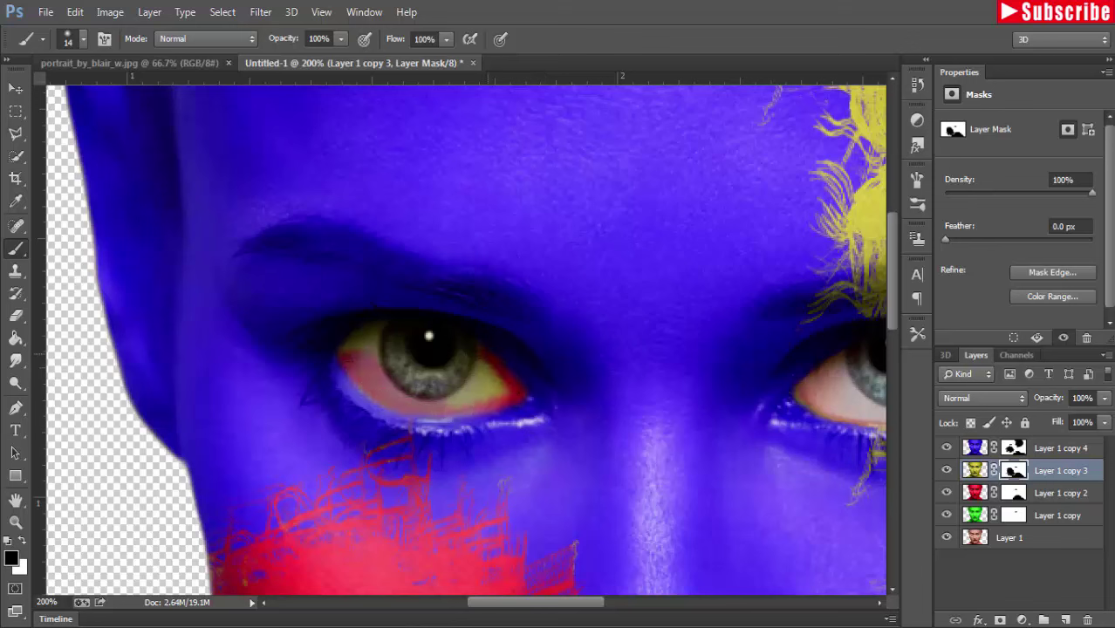
{"action": "mouse_move", "coordinate": [366, 333]}
{"action": "left_mouse_down"}
{"action": "mouse_move", "coordinate": [349, 342]}
{"action": "mouse_move", "coordinate": [466, 357]}
{"action": "mouse_move", "coordinate": [459, 388]}
{"action": "mouse_move", "coordinate": [471, 371]}
{"action": "mouse_move", "coordinate": [473, 393]}
{"action": "left_mouse_up"}
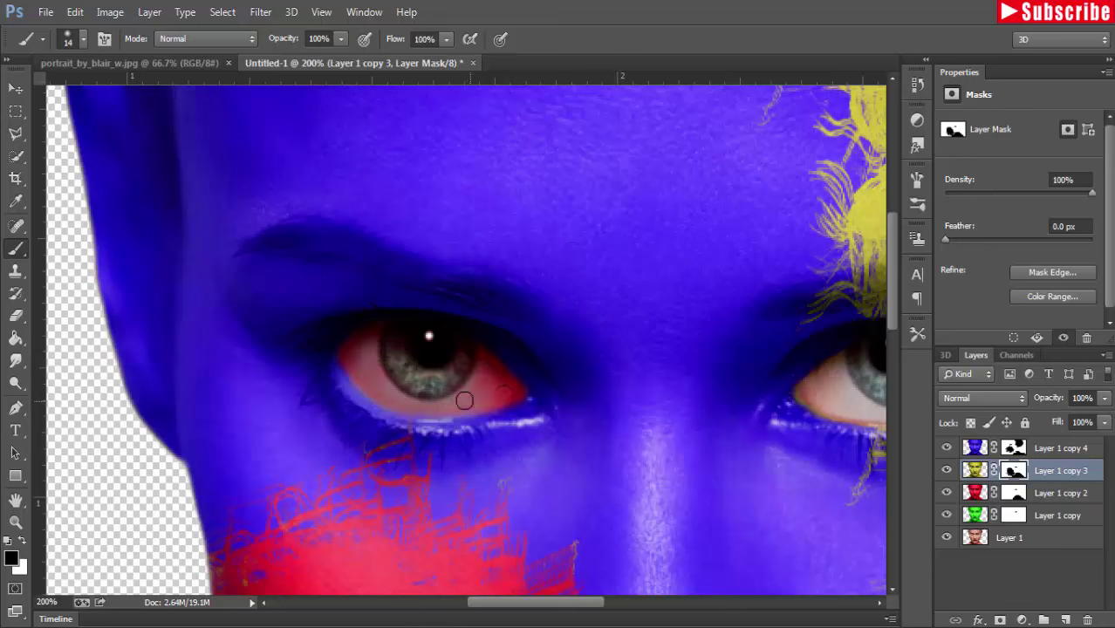
Clear the red and green tints from the left eye white and iris through their layer masks.
{"action": "left_click", "coordinate": [1013, 494]}
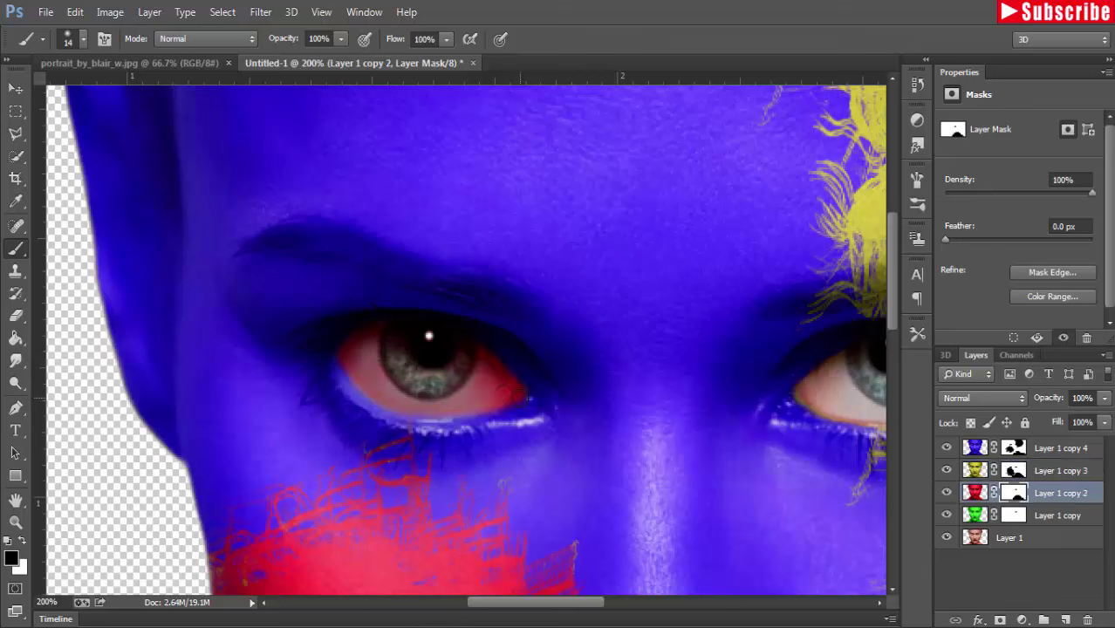
{"action": "mouse_move", "coordinate": [523, 397]}
{"action": "left_mouse_down"}
{"action": "mouse_move", "coordinate": [410, 397]}
{"action": "mouse_move", "coordinate": [370, 362]}
{"action": "mouse_move", "coordinate": [349, 376]}
{"action": "mouse_move", "coordinate": [358, 348]}
{"action": "mouse_move", "coordinate": [348, 353]}
{"action": "left_mouse_up"}
{"action": "mouse_move", "coordinate": [488, 353]}
{"action": "left_mouse_down"}
{"action": "mouse_move", "coordinate": [506, 375]}
{"action": "mouse_move", "coordinate": [488, 386]}
{"action": "mouse_move", "coordinate": [501, 392]}
{"action": "mouse_move", "coordinate": [436, 399]}
{"action": "mouse_move", "coordinate": [507, 402]}
{"action": "left_mouse_up"}
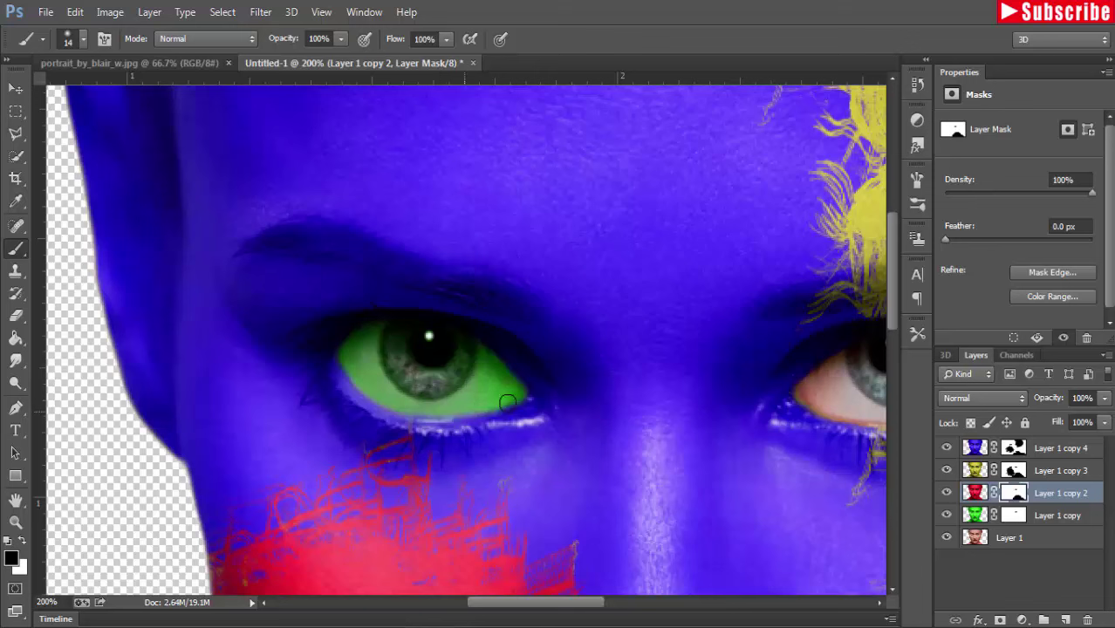
{"action": "left_click", "coordinate": [1013, 515]}
{"action": "mouse_move", "coordinate": [511, 394]}
{"action": "left_mouse_down"}
{"action": "mouse_move", "coordinate": [375, 349]}
{"action": "mouse_move", "coordinate": [427, 398]}
{"action": "mouse_move", "coordinate": [356, 356]}
{"action": "mouse_move", "coordinate": [370, 388]}
{"action": "mouse_move", "coordinate": [501, 399]}
{"action": "mouse_move", "coordinate": [520, 387]}
{"action": "left_mouse_up"}
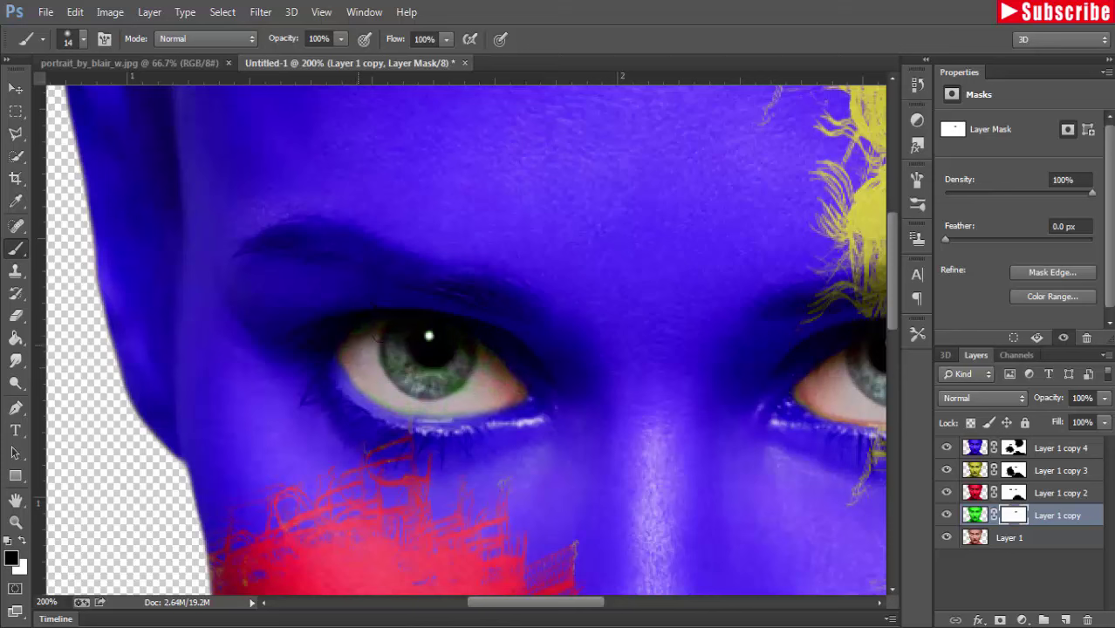
{"action": "left_click_drag", "start_coordinate": [458, 366], "coordinate": [398, 374]}
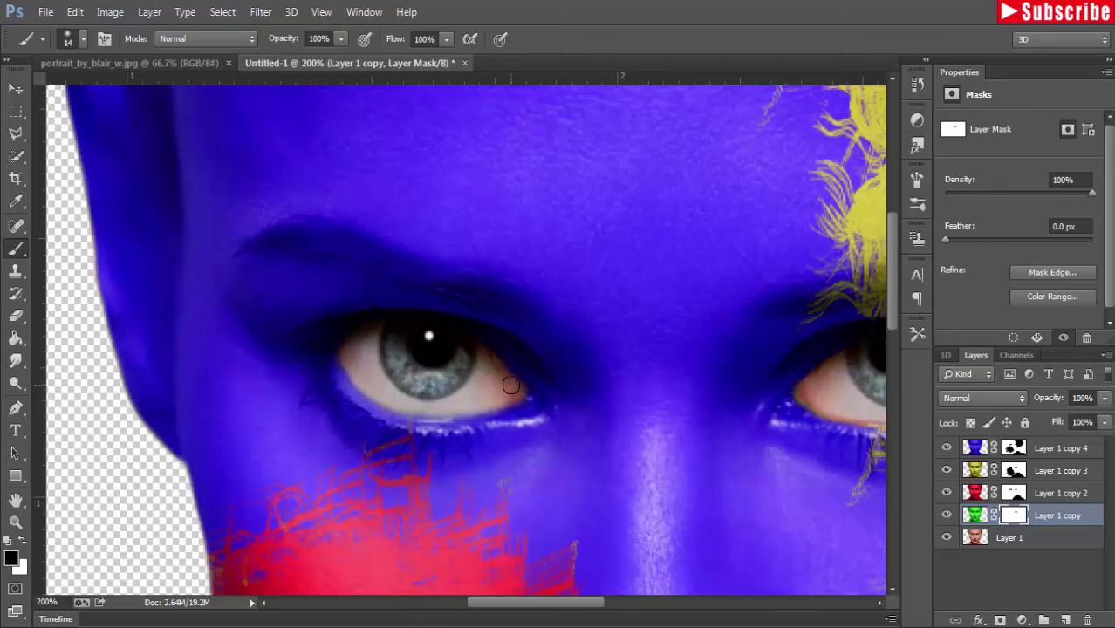
{"action": "left_click", "coordinate": [15, 90]}
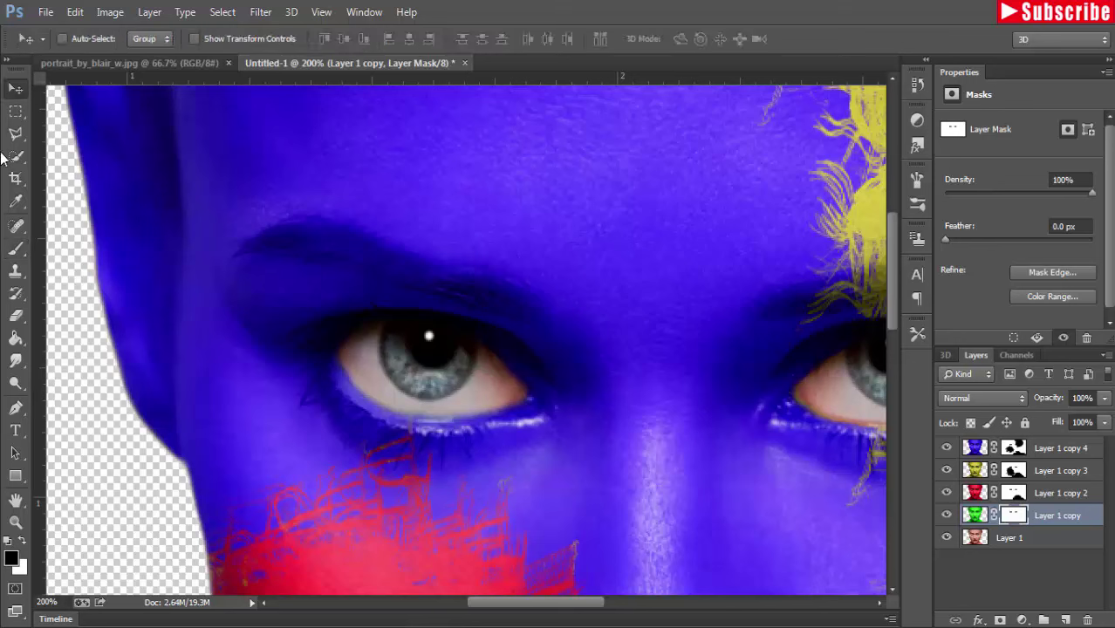
Zoom out to the whole image and add a new empty Layer 2 beneath Layer 1.
{"action": "key", "text": "ctrl+minus"}
{"action": "key", "text": "ctrl+minus"}
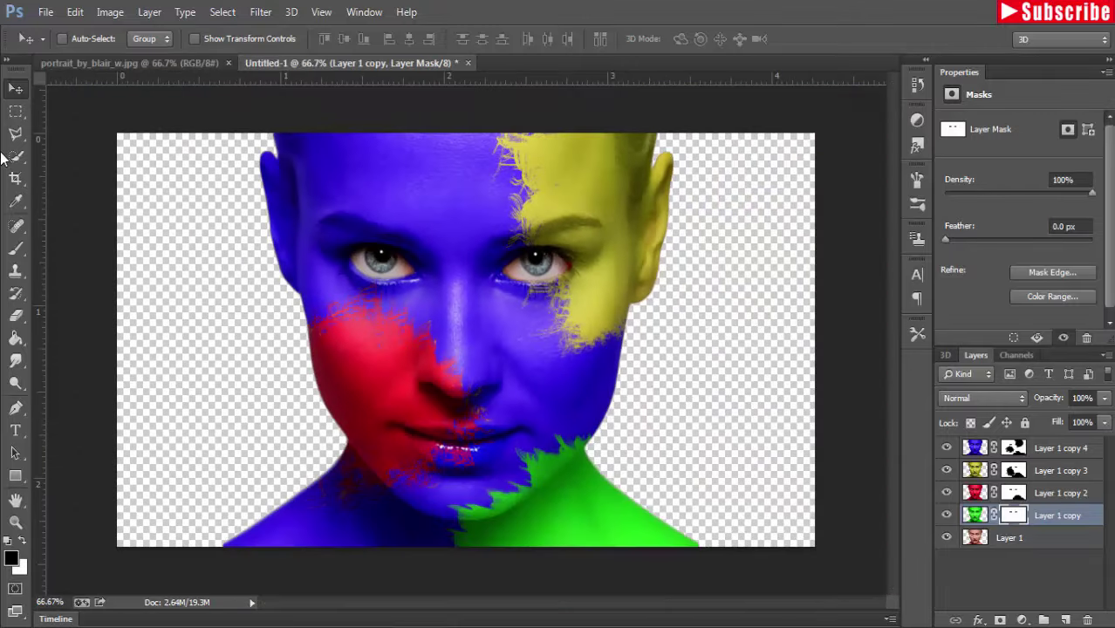
{"action": "left_click", "coordinate": [1057, 538]}
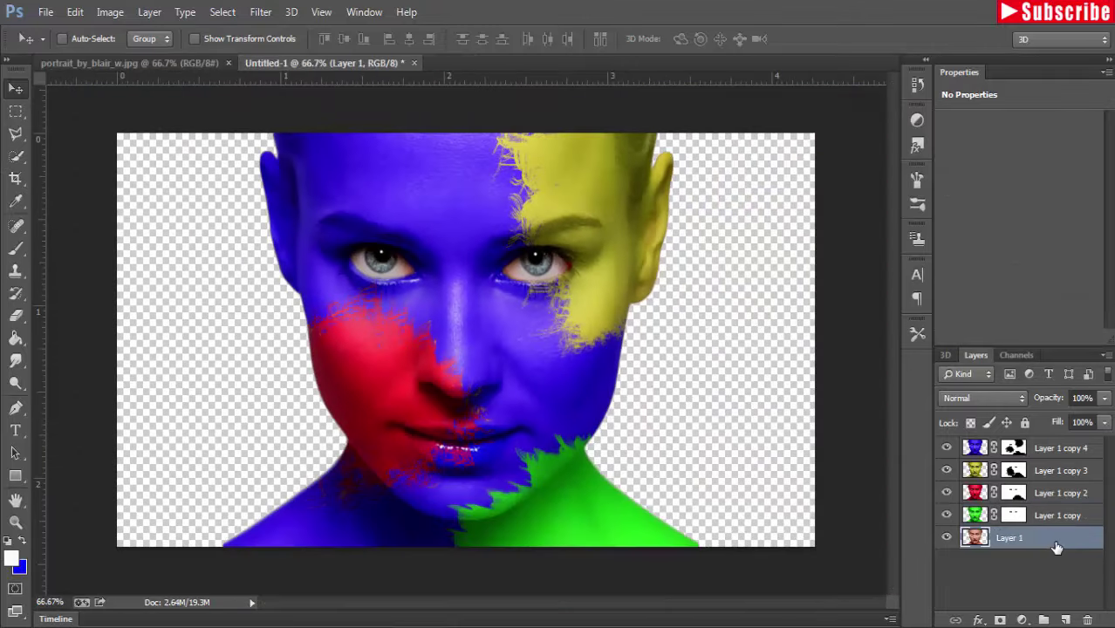
{"action": "left_click", "coordinate": [1065, 619]}
{"action": "left_click_drag", "start_coordinate": [1047, 537], "coordinate": [1044, 574]}
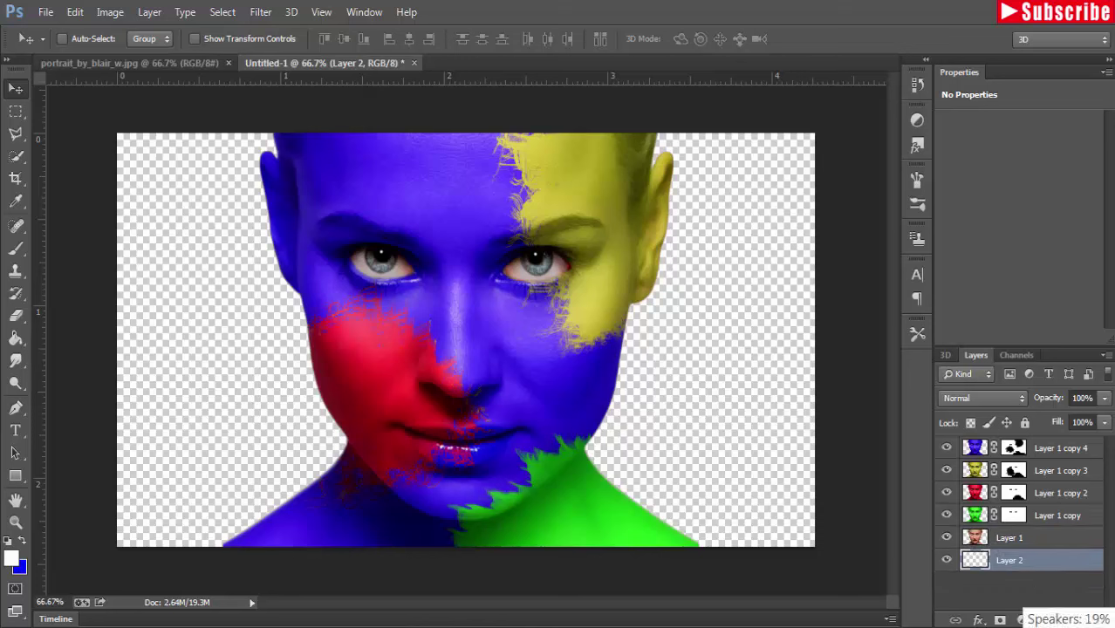
Add a gradient fill layer starting from the Black, White gradient preset.
{"action": "left_click", "coordinate": [1019, 619]}
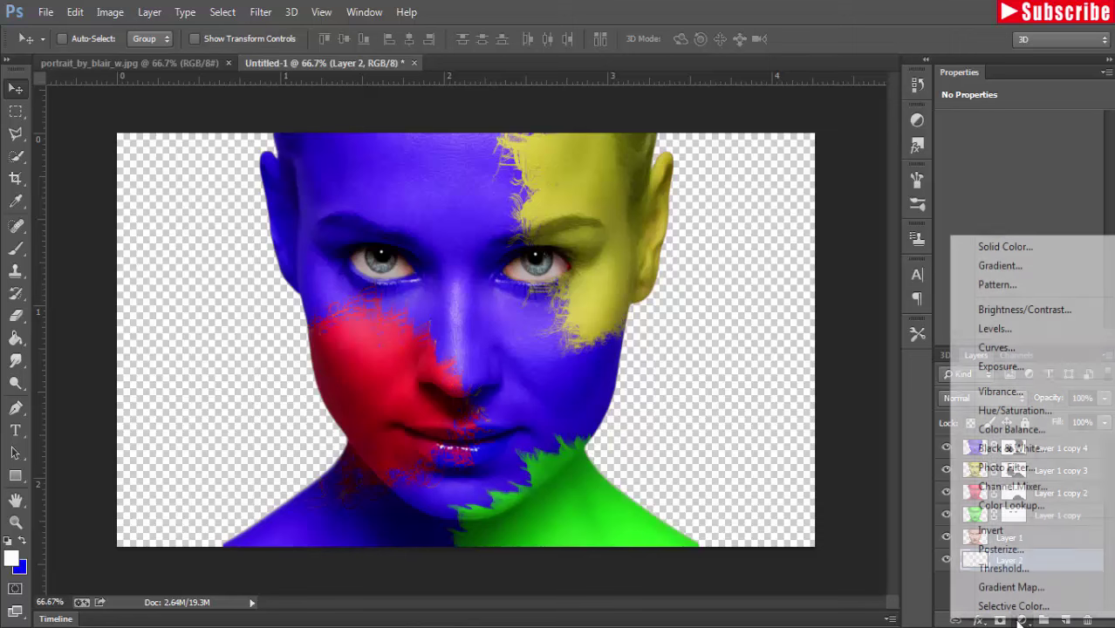
{"action": "left_click", "coordinate": [999, 265]}
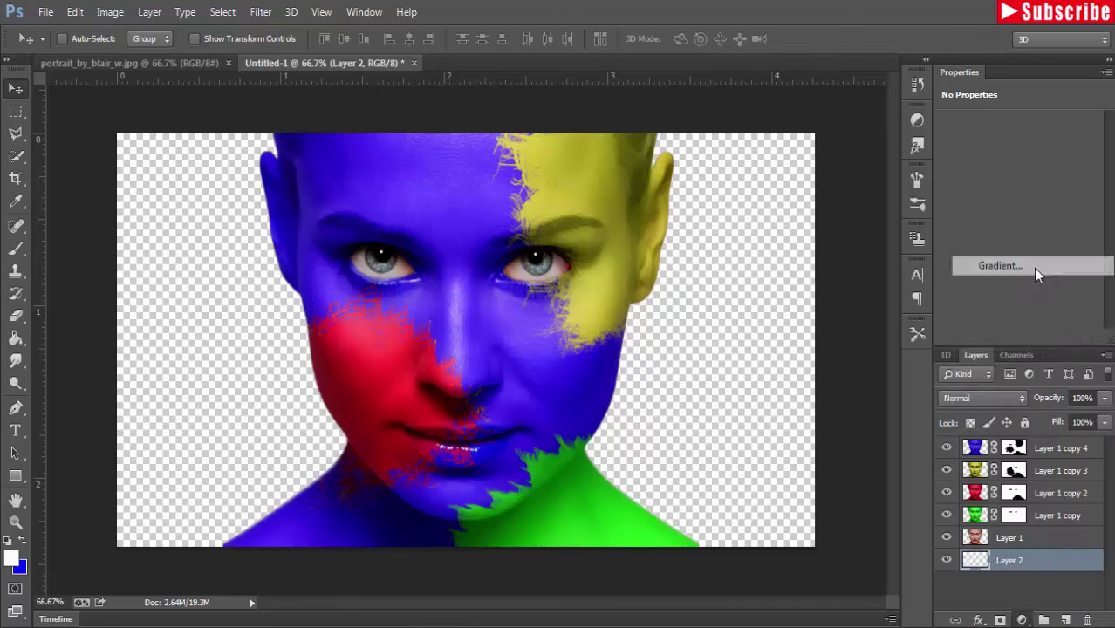
{"action": "left_click", "coordinate": [896, 218]}
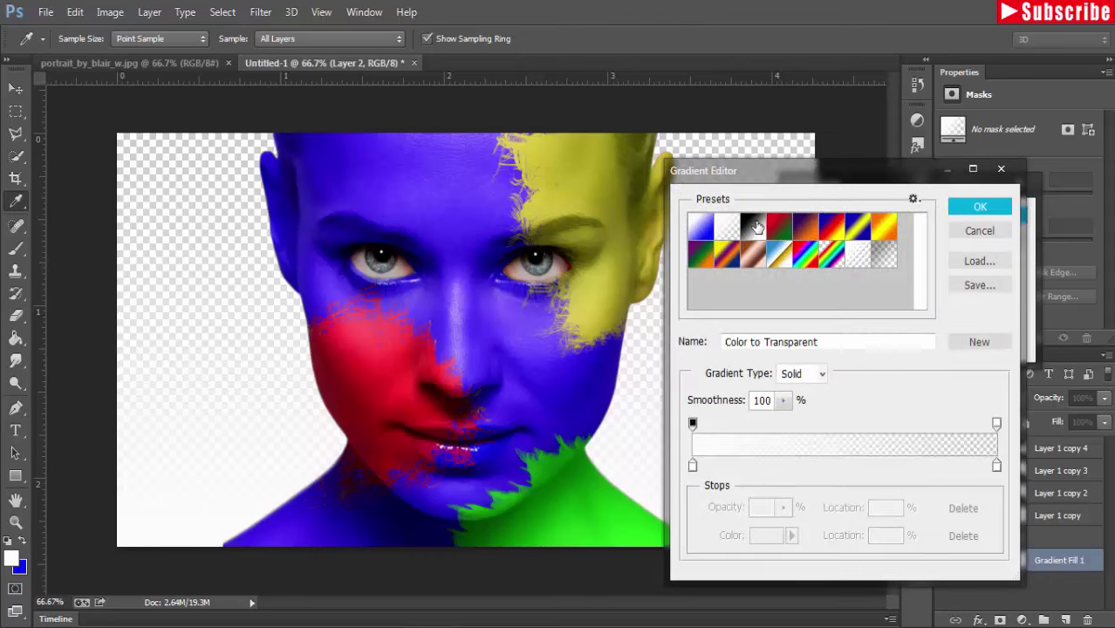
{"action": "left_click", "coordinate": [755, 227]}
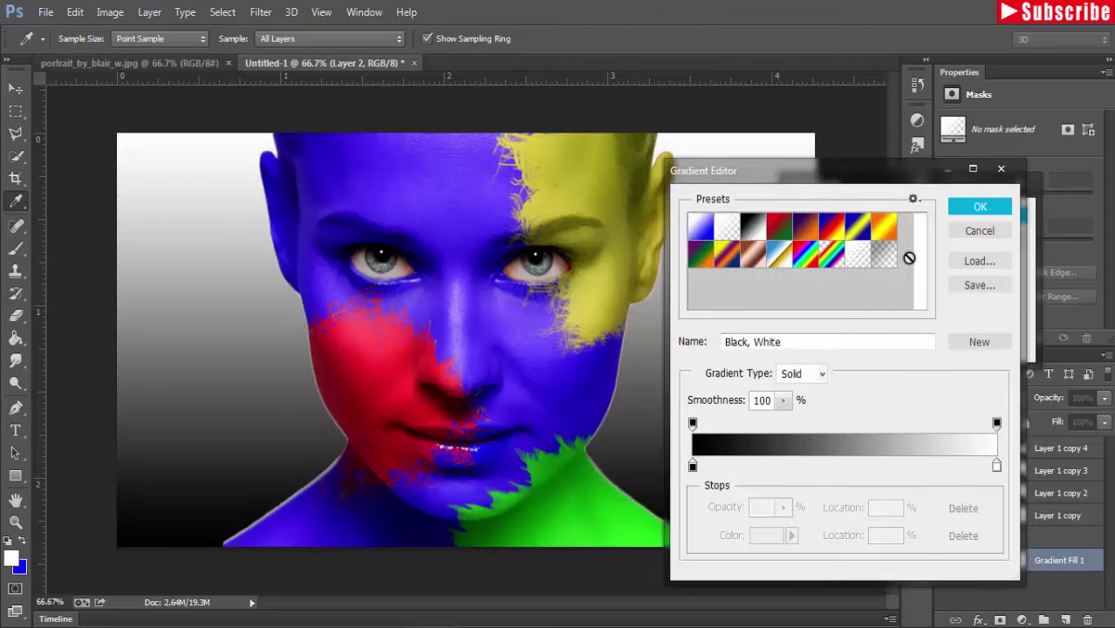
{"action": "mouse_move", "coordinate": [816, 178]}
{"action": "left_mouse_down"}
{"action": "mouse_move", "coordinate": [926, 157]}
{"action": "mouse_move", "coordinate": [877, 115]}
{"action": "left_mouse_up"}
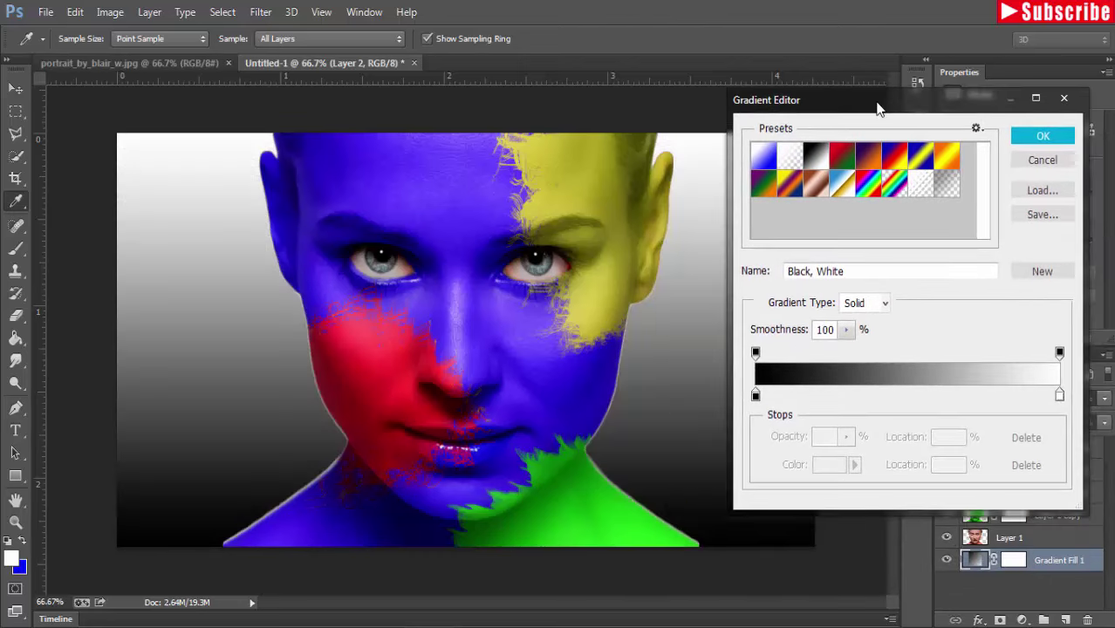
Change the gradient's black stop to a dark grey and confirm the new gradient.
{"action": "left_click", "coordinate": [753, 404]}
{"action": "left_click", "coordinate": [824, 472]}
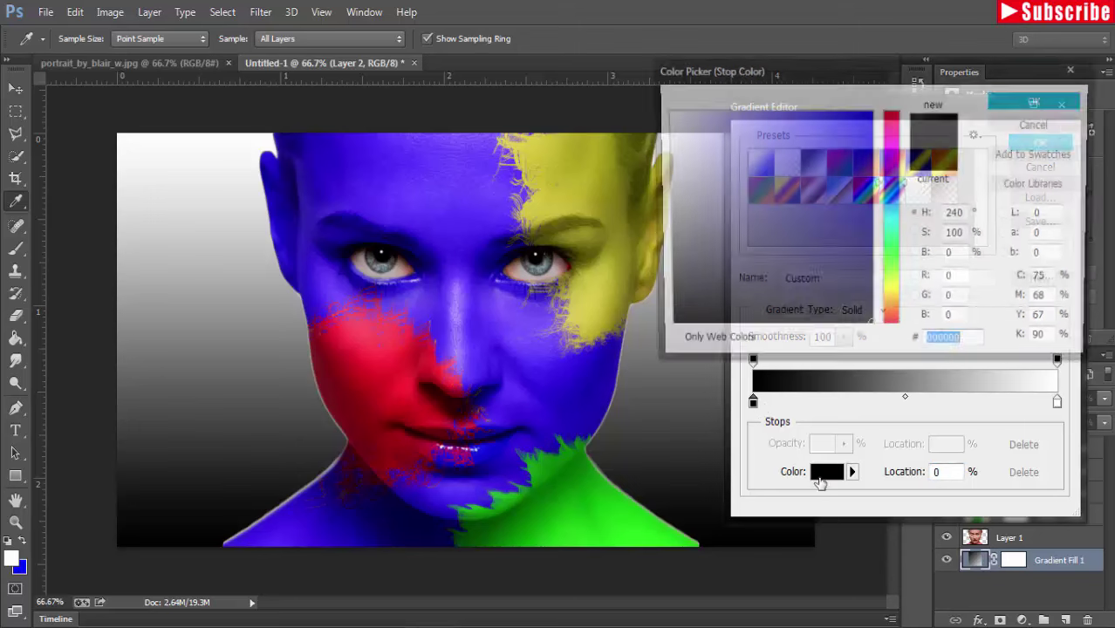
{"action": "left_click", "coordinate": [822, 124]}
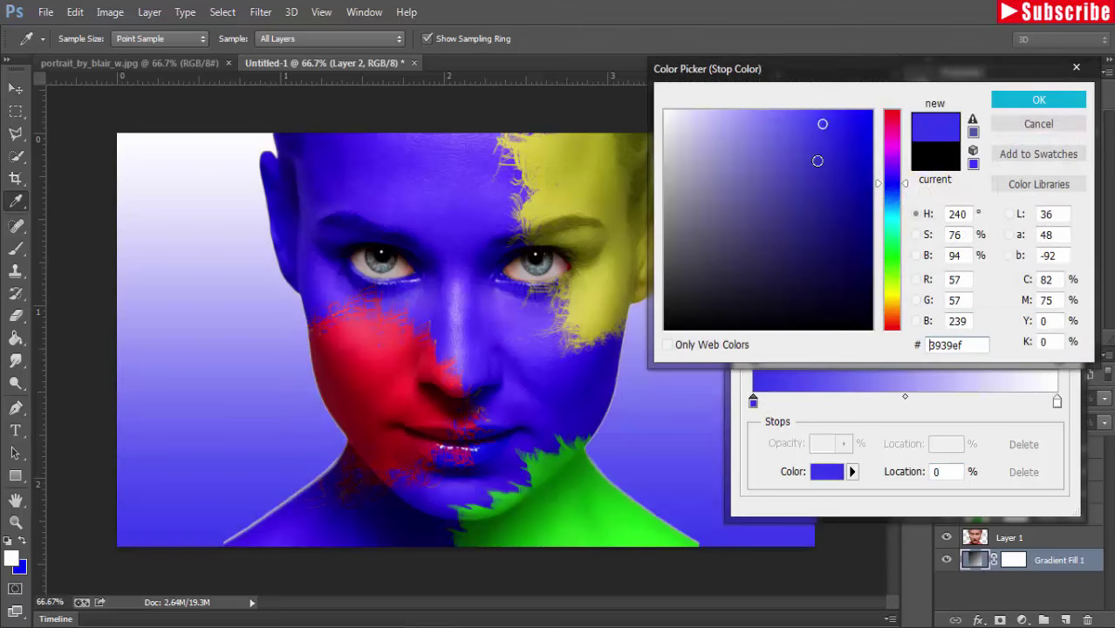
{"action": "left_click", "coordinate": [889, 260]}
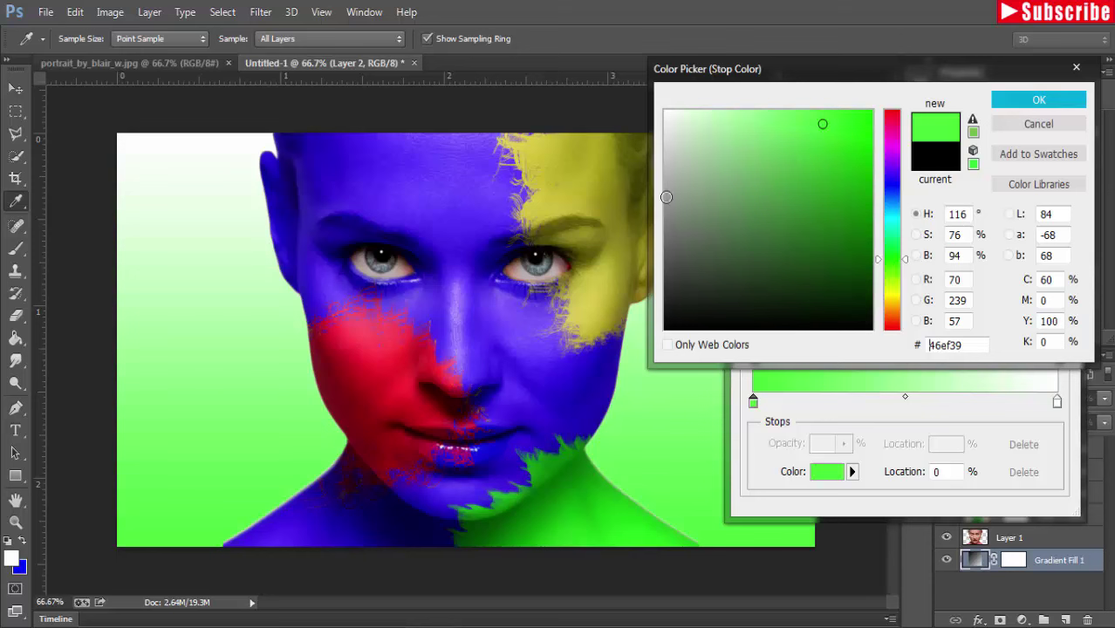
{"action": "left_click", "coordinate": [687, 176]}
{"action": "left_click_drag", "start_coordinate": [687, 179], "coordinate": [686, 206]}
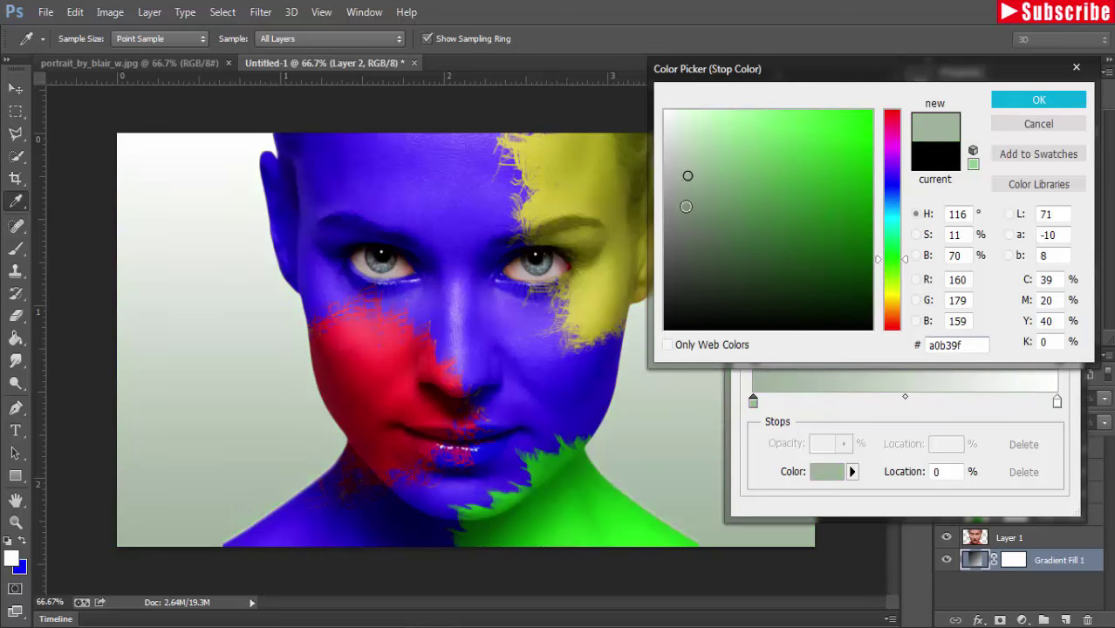
{"action": "left_click", "coordinate": [684, 227]}
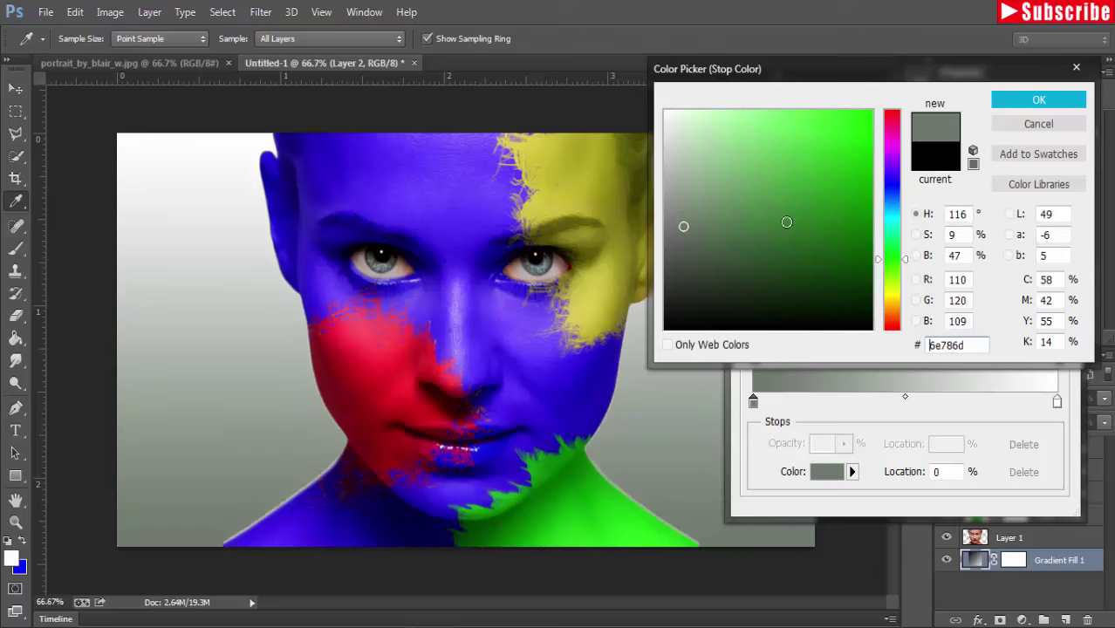
{"action": "left_click", "coordinate": [1010, 101]}
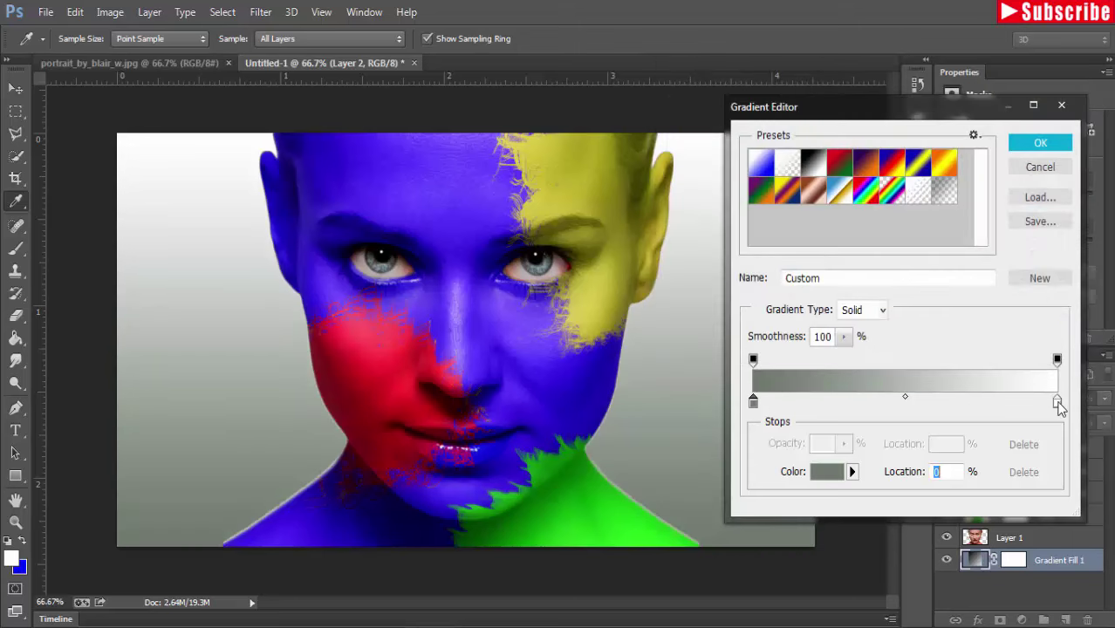
{"action": "left_click", "coordinate": [1025, 143]}
Make the gradient fill radial and reversed, apply it, and add a new empty layer above.
{"action": "left_click", "coordinate": [894, 249]}
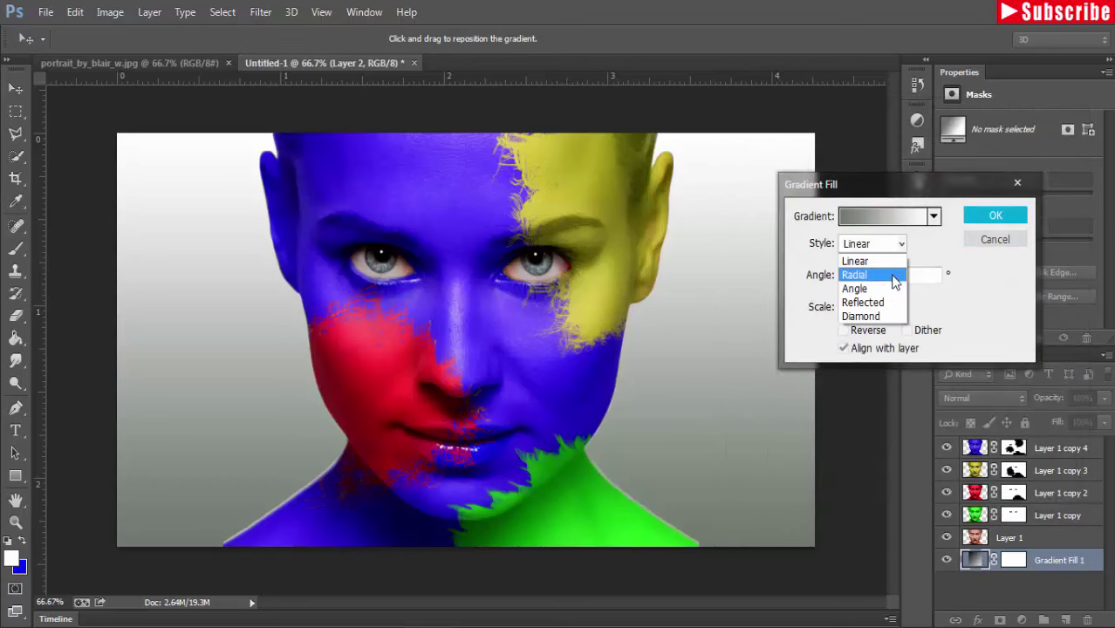
{"action": "left_click", "coordinate": [893, 273]}
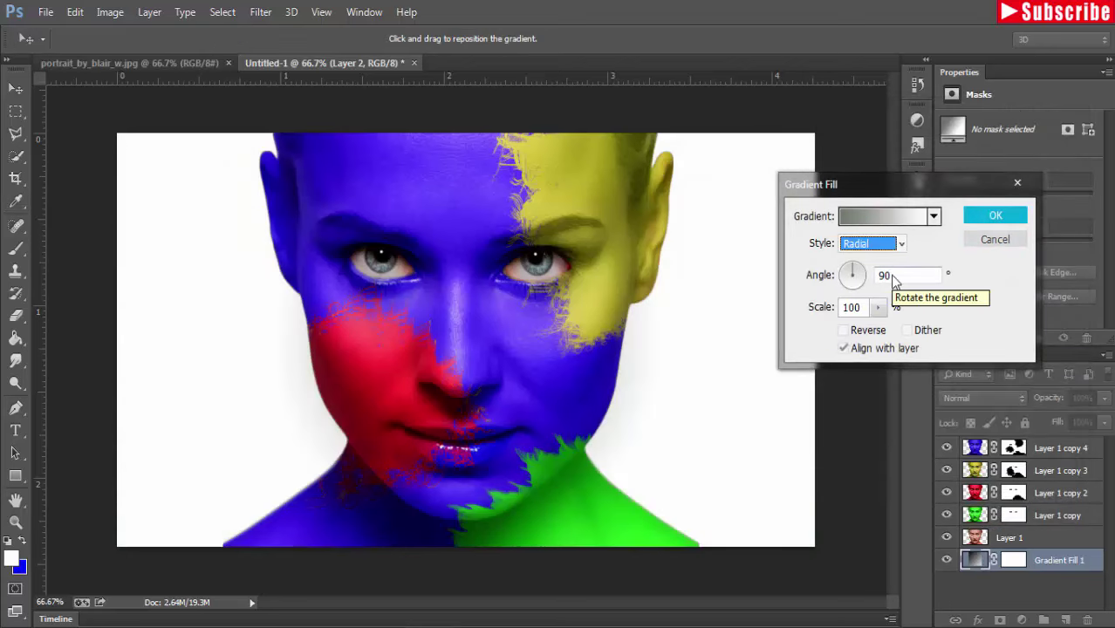
{"action": "left_click", "coordinate": [844, 331]}
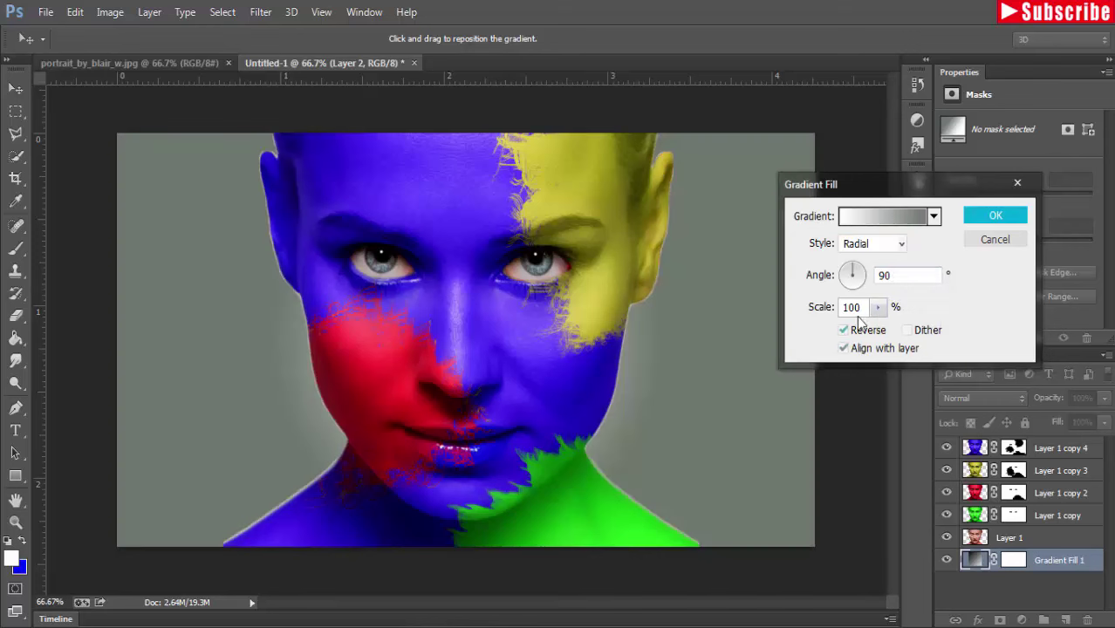
{"action": "left_click", "coordinate": [991, 214]}
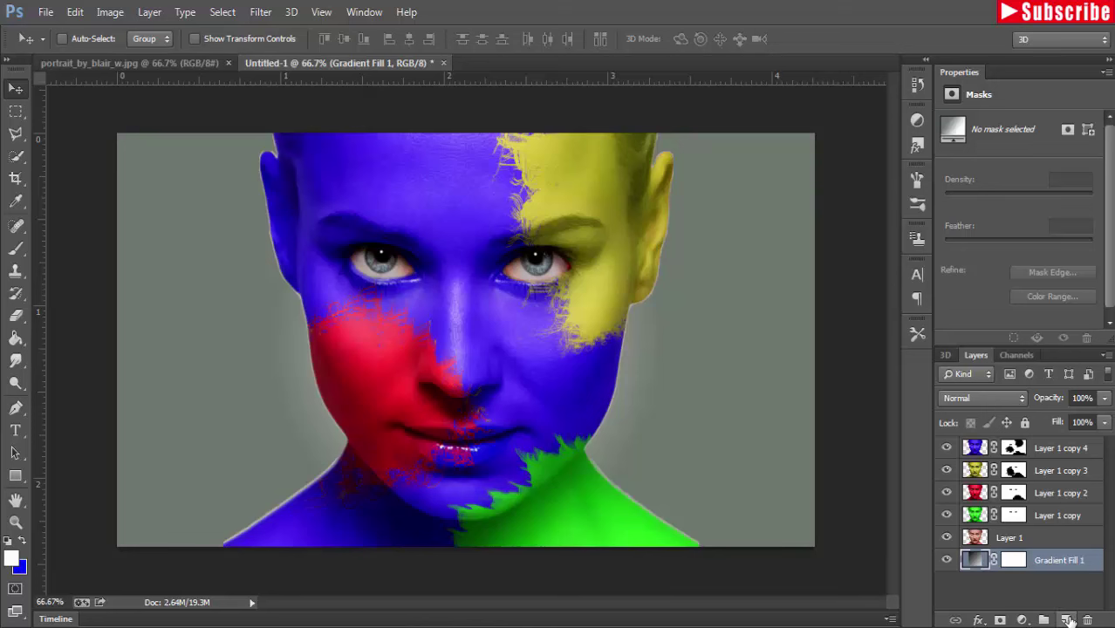
{"action": "left_click", "coordinate": [1068, 620]}
Paint a roughly 1100 px soft white glow behind the face on Layer 2, then add a layer mask.
{"action": "left_click", "coordinate": [17, 249]}
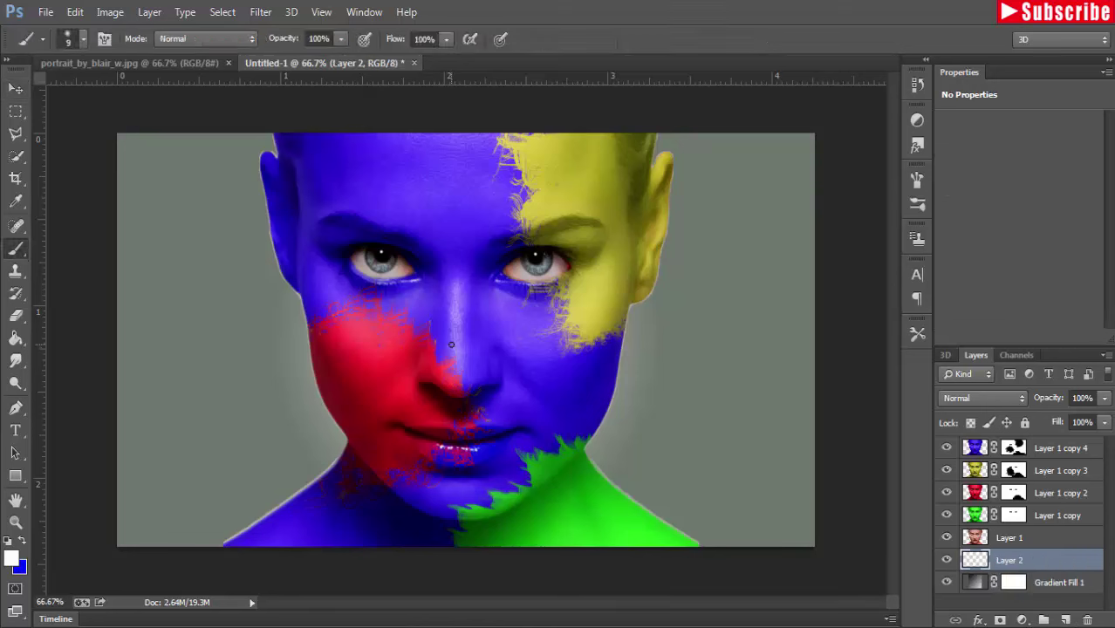
{"action": "key", "text": "bracketright"}
{"action": "key", "text": "bracketright"}
{"action": "key", "text": "bracketright"}
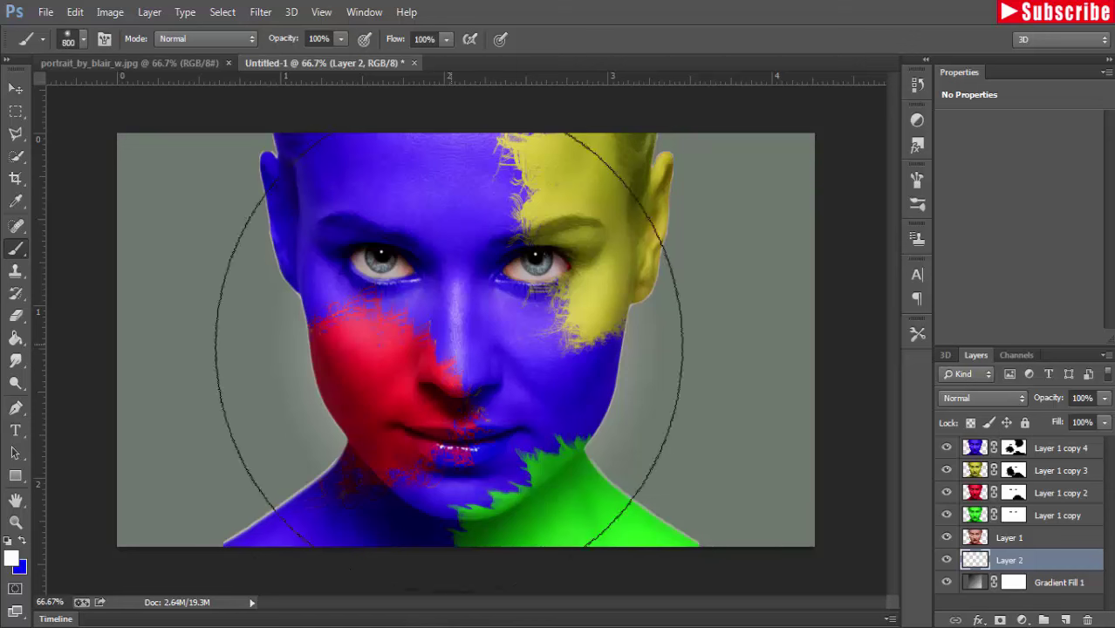
{"action": "key", "text": "bracketleft"}
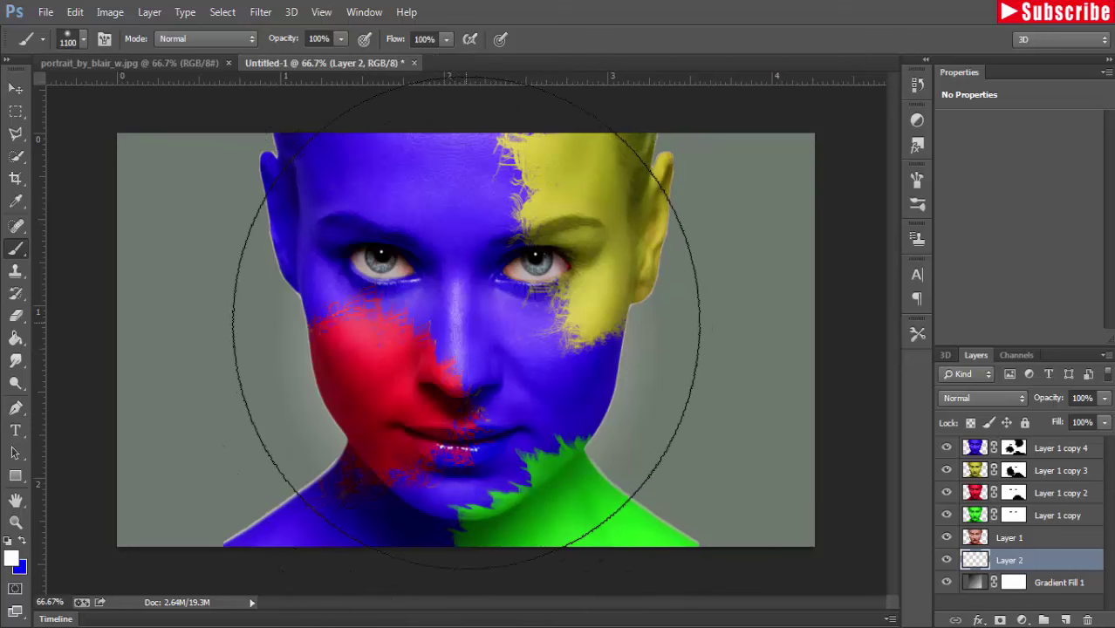
{"action": "left_click", "coordinate": [465, 323]}
{"action": "left_click", "coordinate": [466, 323]}
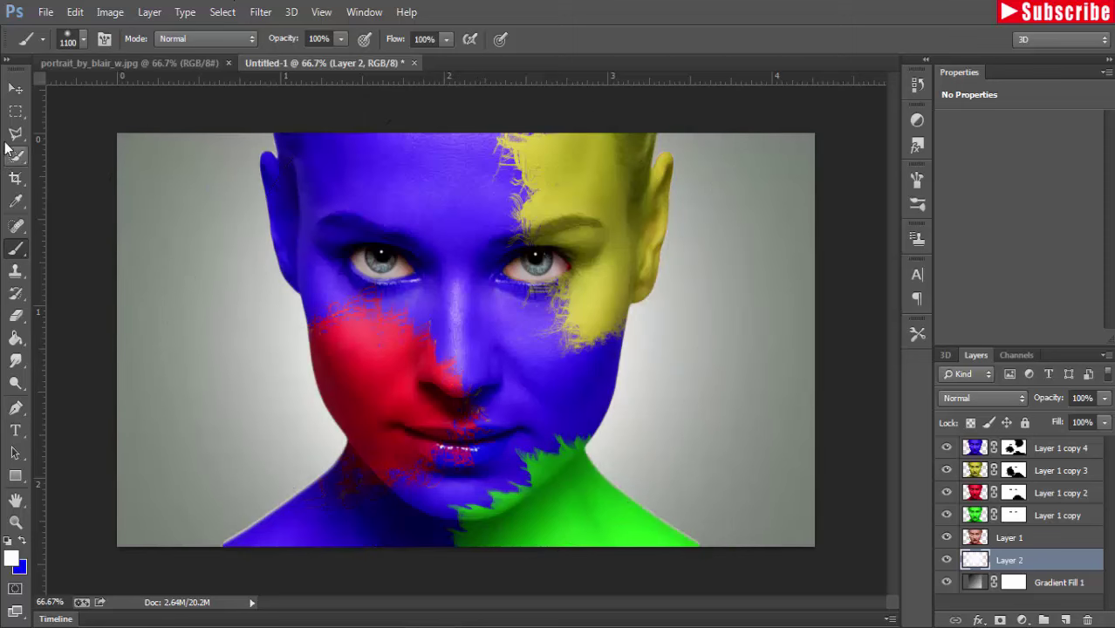
{"action": "left_click", "coordinate": [18, 89]}
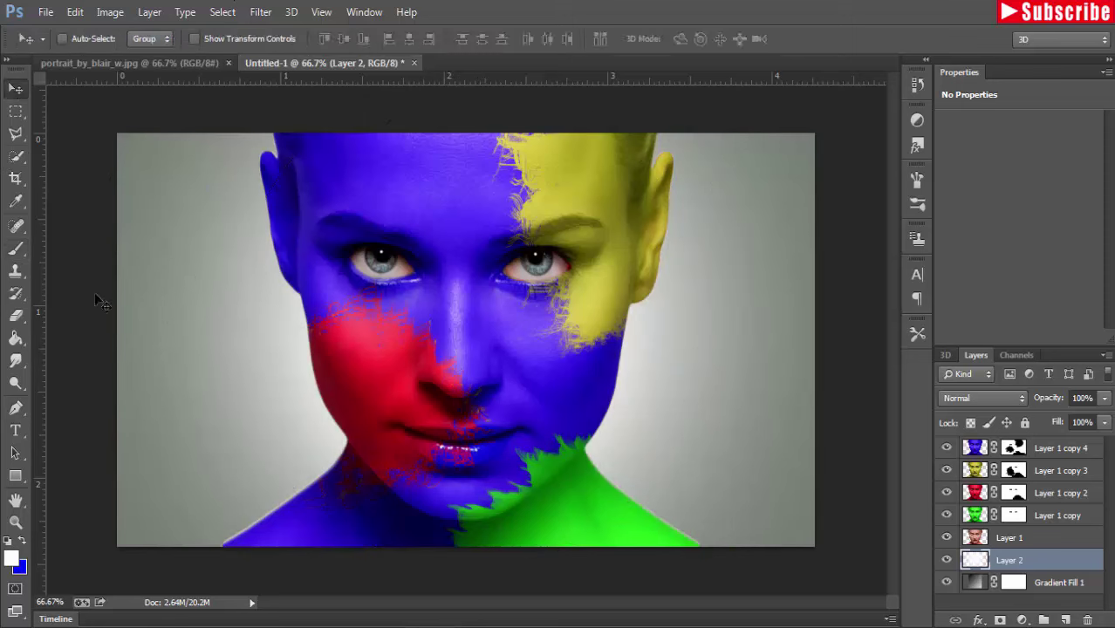
{"action": "left_click", "coordinate": [1003, 618]}
Choose the splatter brush preset and paint grey splatter into the upper-left and left background.
{"action": "left_click", "coordinate": [12, 245]}
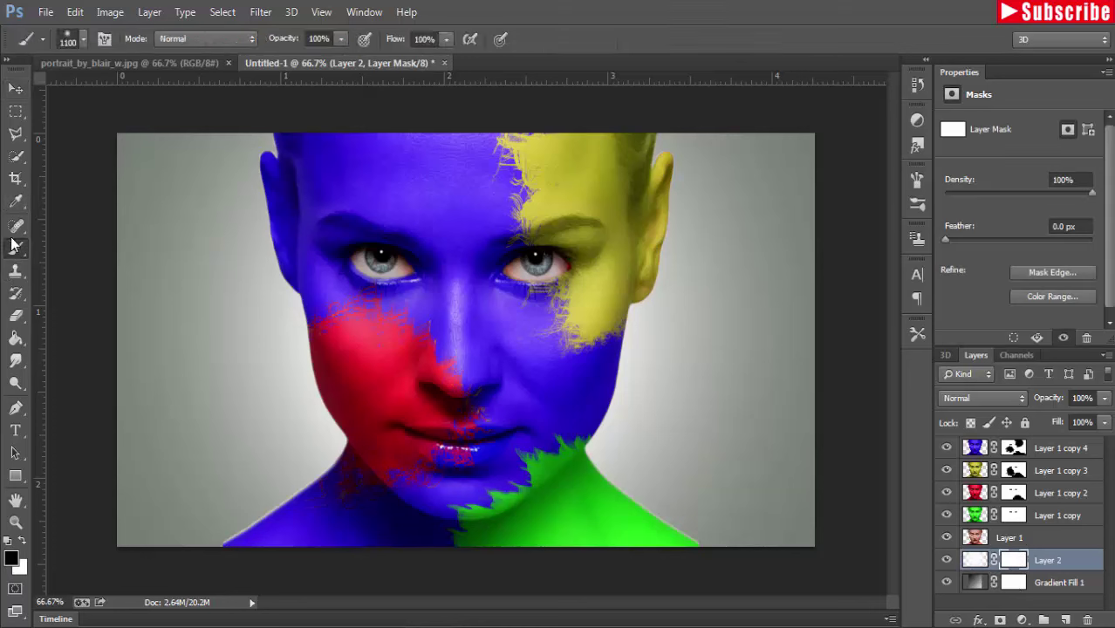
{"action": "left_click", "coordinate": [84, 39]}
{"action": "scroll", "coordinate": [187, 199], "scroll_direction": "down", "scroll_amount": 3}
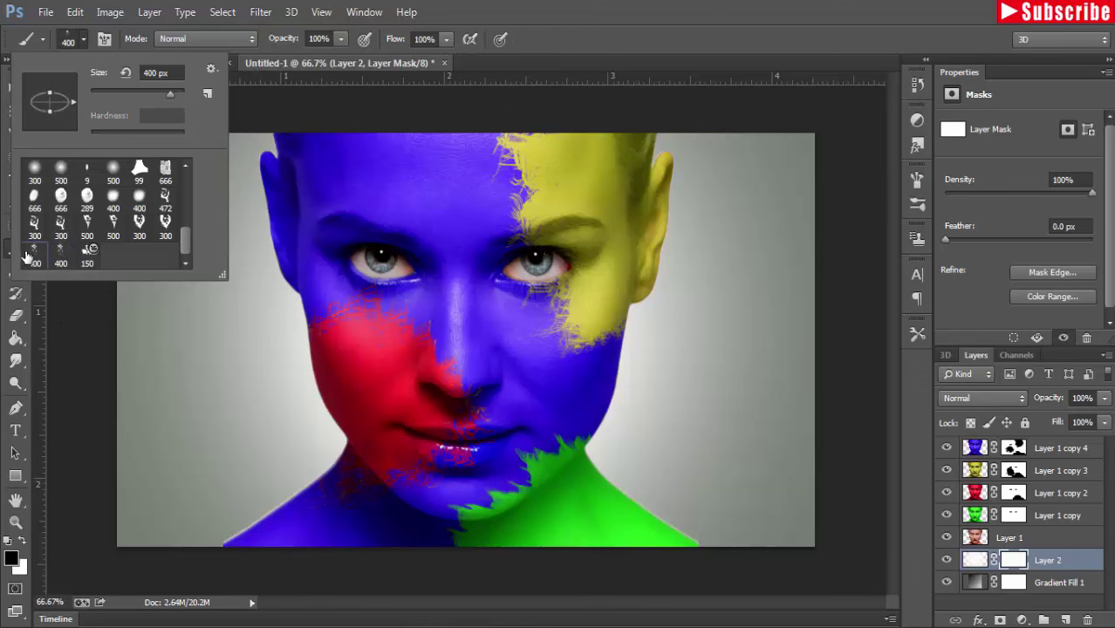
{"action": "left_click", "coordinate": [422, 113]}
{"action": "right_click", "coordinate": [188, 292]}
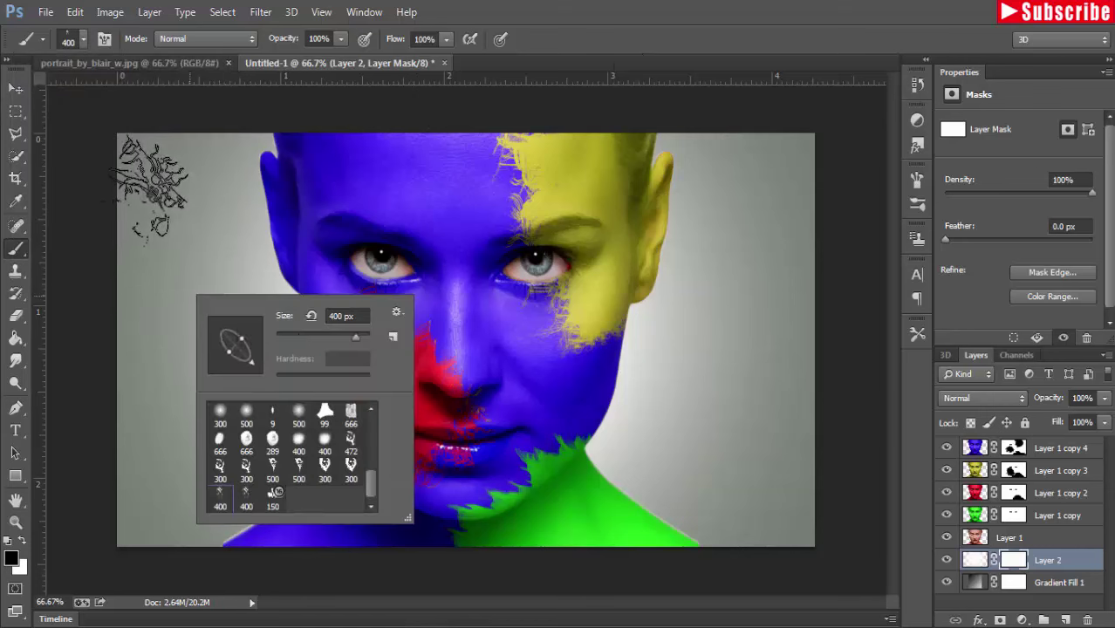
{"action": "key", "text": "Escape"}
{"action": "mouse_move", "coordinate": [162, 183]}
{"action": "left_mouse_down"}
{"action": "mouse_move", "coordinate": [241, 249]}
{"action": "mouse_move", "coordinate": [166, 266]}
{"action": "mouse_move", "coordinate": [179, 360]}
{"action": "mouse_move", "coordinate": [154, 354]}
{"action": "mouse_move", "coordinate": [193, 253]}
{"action": "mouse_move", "coordinate": [211, 349]}
{"action": "mouse_move", "coordinate": [129, 368]}
{"action": "mouse_move", "coordinate": [207, 353]}
{"action": "mouse_move", "coordinate": [235, 446]}
{"action": "mouse_move", "coordinate": [194, 436]}
{"action": "mouse_move", "coordinate": [149, 460]}
{"action": "mouse_move", "coordinate": [186, 460]}
{"action": "mouse_move", "coordinate": [175, 497]}
{"action": "mouse_move", "coordinate": [149, 472]}
{"action": "mouse_move", "coordinate": [175, 461]}
{"action": "mouse_move", "coordinate": [199, 335]}
{"action": "mouse_move", "coordinate": [210, 148]}
{"action": "left_mouse_up"}
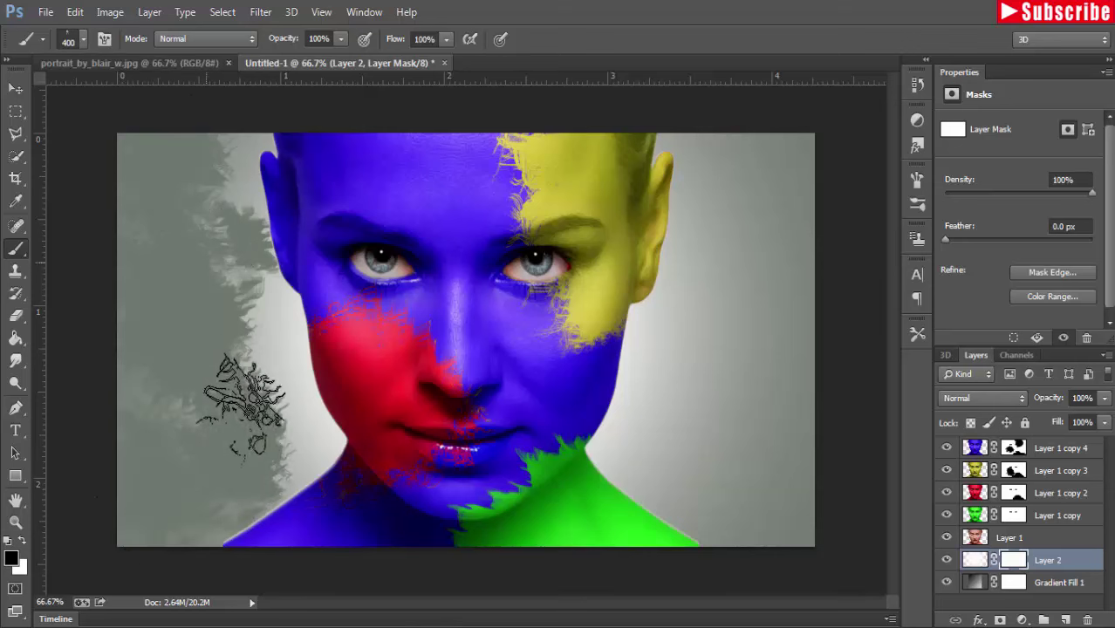
{"action": "mouse_move", "coordinate": [237, 373]}
{"action": "left_mouse_down"}
{"action": "mouse_move", "coordinate": [261, 385]}
{"action": "mouse_move", "coordinate": [279, 349]}
{"action": "left_mouse_up"}
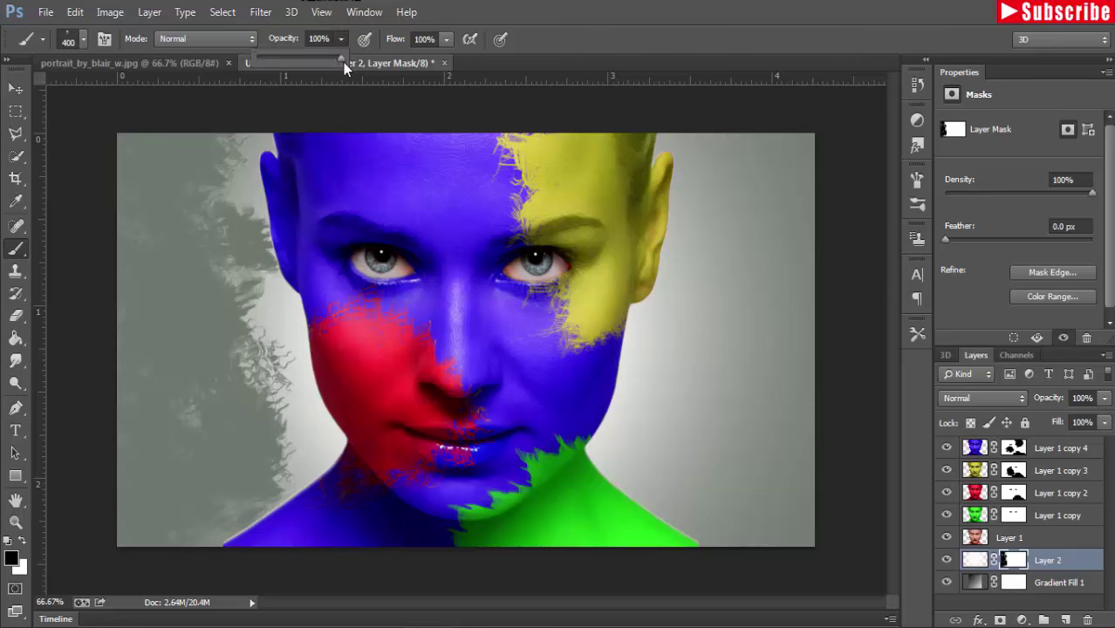
Lower brush opacity to 59% and paint smoky texture down the left and right backgrounds.
{"action": "left_click_drag", "start_coordinate": [342, 62], "coordinate": [314, 63]}
{"action": "mouse_move", "coordinate": [262, 336]}
{"action": "left_mouse_down"}
{"action": "mouse_move", "coordinate": [241, 366]}
{"action": "mouse_move", "coordinate": [279, 458]}
{"action": "mouse_move", "coordinate": [249, 446]}
{"action": "left_mouse_up"}
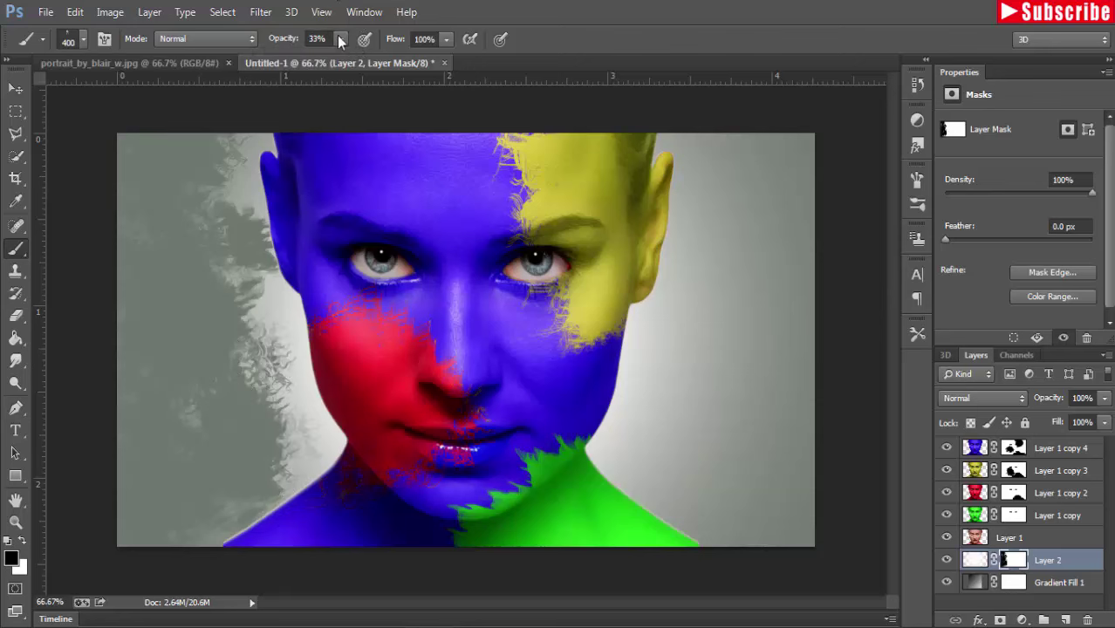
{"action": "left_click_drag", "start_coordinate": [356, 61], "coordinate": [362, 61]}
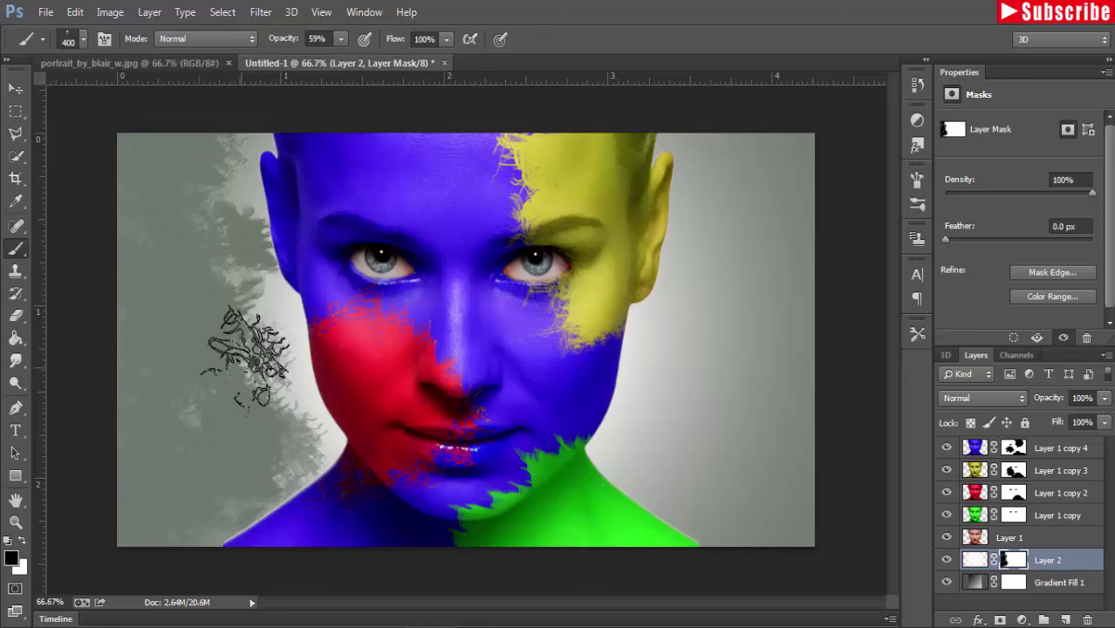
{"action": "mouse_move", "coordinate": [706, 153]}
{"action": "left_mouse_down"}
{"action": "mouse_move", "coordinate": [746, 162]}
{"action": "mouse_move", "coordinate": [747, 250]}
{"action": "mouse_move", "coordinate": [739, 299]}
{"action": "mouse_move", "coordinate": [696, 330]}
{"action": "mouse_move", "coordinate": [746, 187]}
{"action": "mouse_move", "coordinate": [746, 236]}
{"action": "mouse_move", "coordinate": [772, 253]}
{"action": "mouse_move", "coordinate": [785, 179]}
{"action": "mouse_move", "coordinate": [672, 349]}
{"action": "mouse_move", "coordinate": [683, 447]}
{"action": "mouse_move", "coordinate": [654, 445]}
{"action": "mouse_move", "coordinate": [667, 492]}
{"action": "mouse_move", "coordinate": [677, 456]}
{"action": "mouse_move", "coordinate": [652, 478]}
{"action": "mouse_move", "coordinate": [741, 516]}
{"action": "mouse_move", "coordinate": [772, 444]}
{"action": "mouse_move", "coordinate": [788, 321]}
{"action": "mouse_move", "coordinate": [791, 435]}
{"action": "mouse_move", "coordinate": [775, 506]}
{"action": "left_mouse_up"}
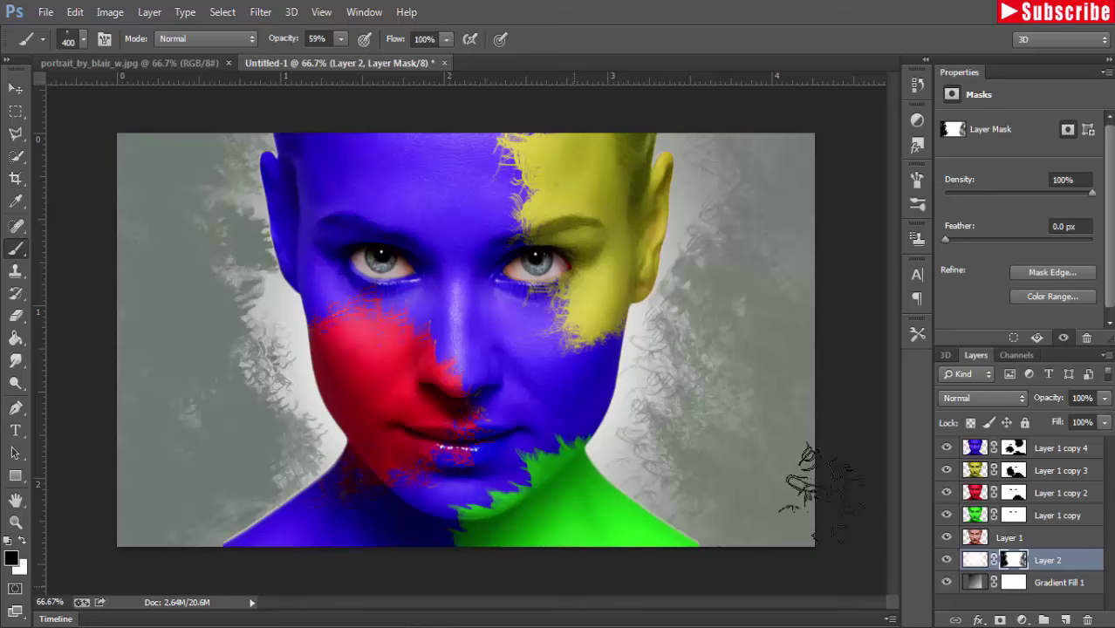
{"action": "left_click_drag", "start_coordinate": [807, 471], "coordinate": [728, 270]}
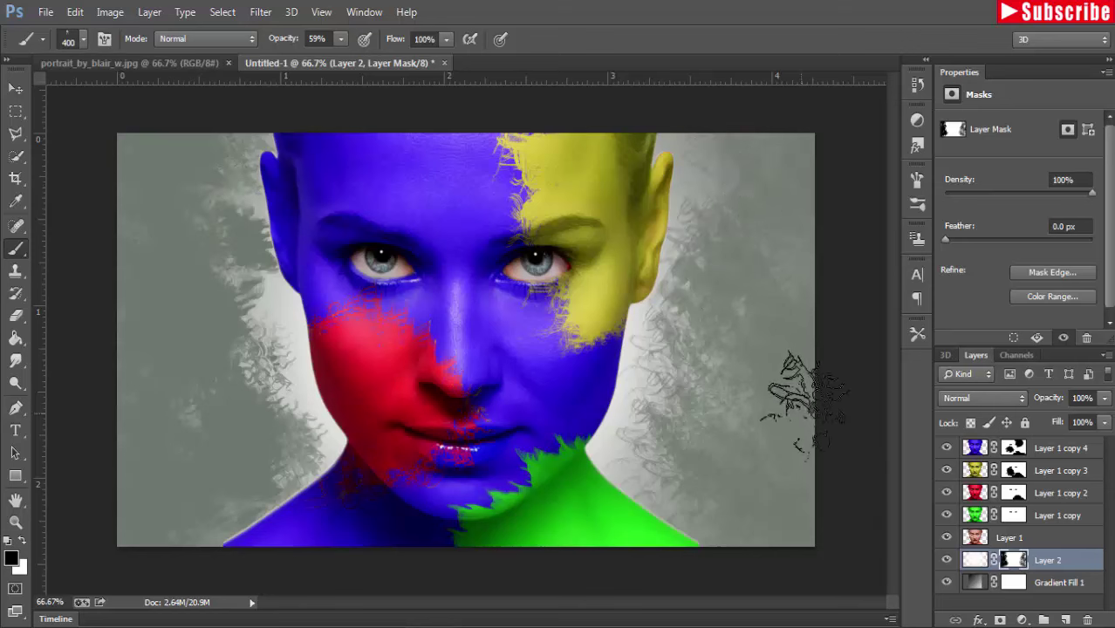
Make Layer 1 copy 4's mask active and rotate the splatter brush tip to vertical.
{"action": "left_click", "coordinate": [979, 449]}
{"action": "left_click", "coordinate": [1014, 448]}
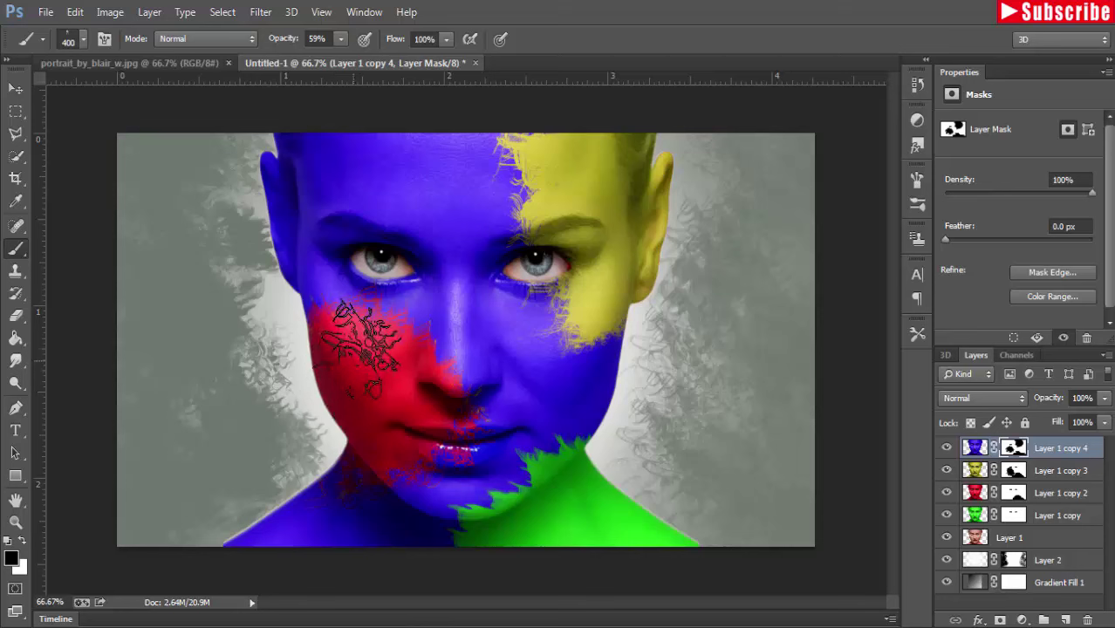
{"action": "right_click", "coordinate": [357, 380]}
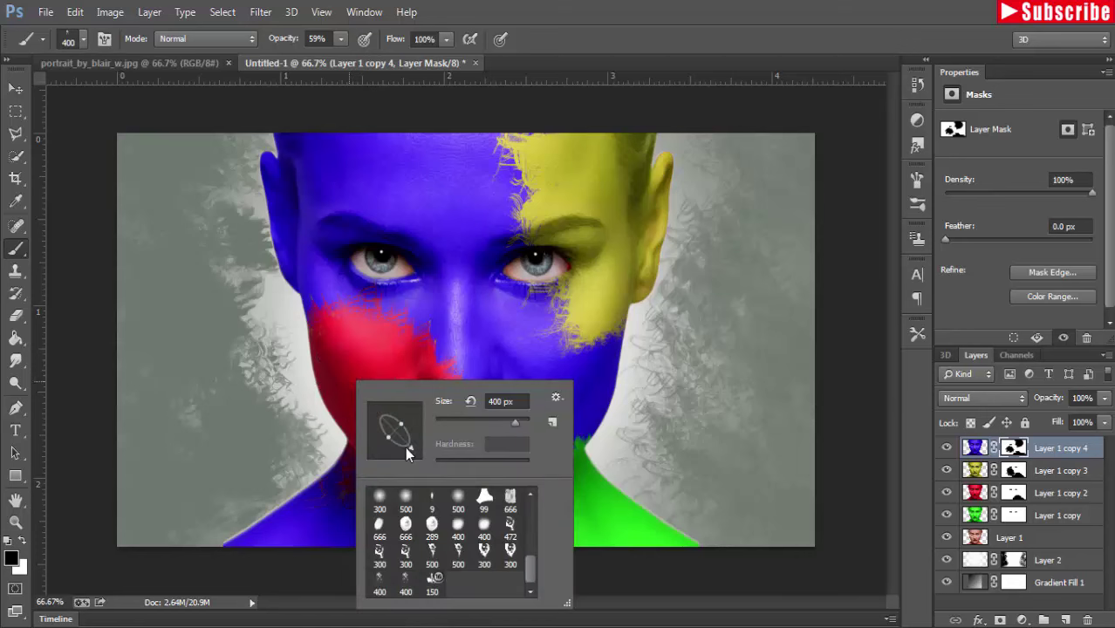
{"action": "left_click_drag", "start_coordinate": [405, 446], "coordinate": [389, 453]}
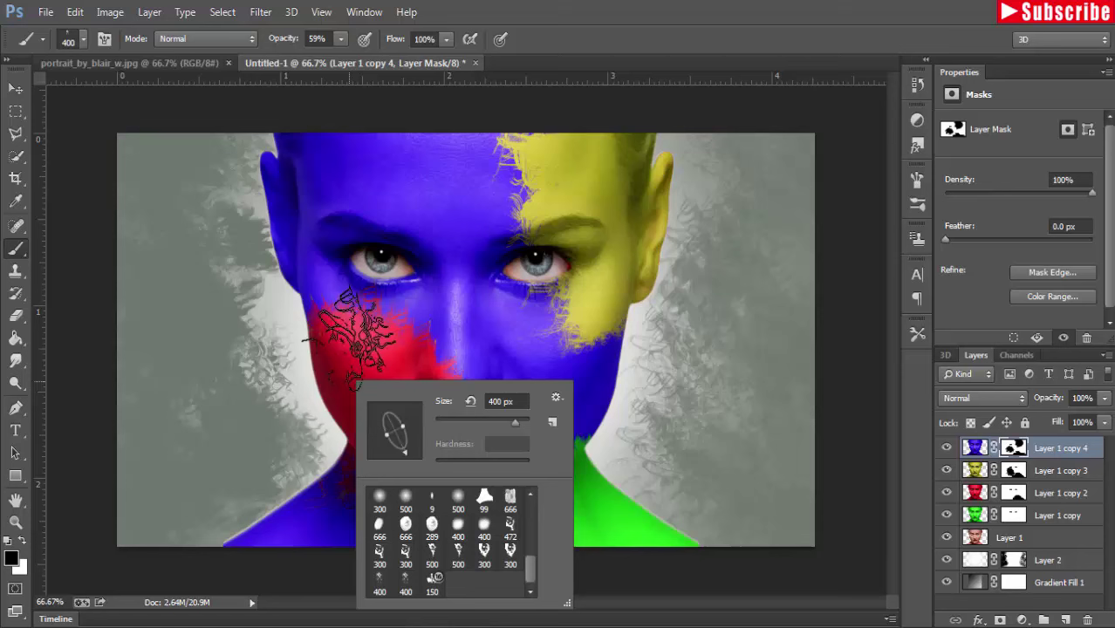
{"action": "left_click", "coordinate": [350, 335]}
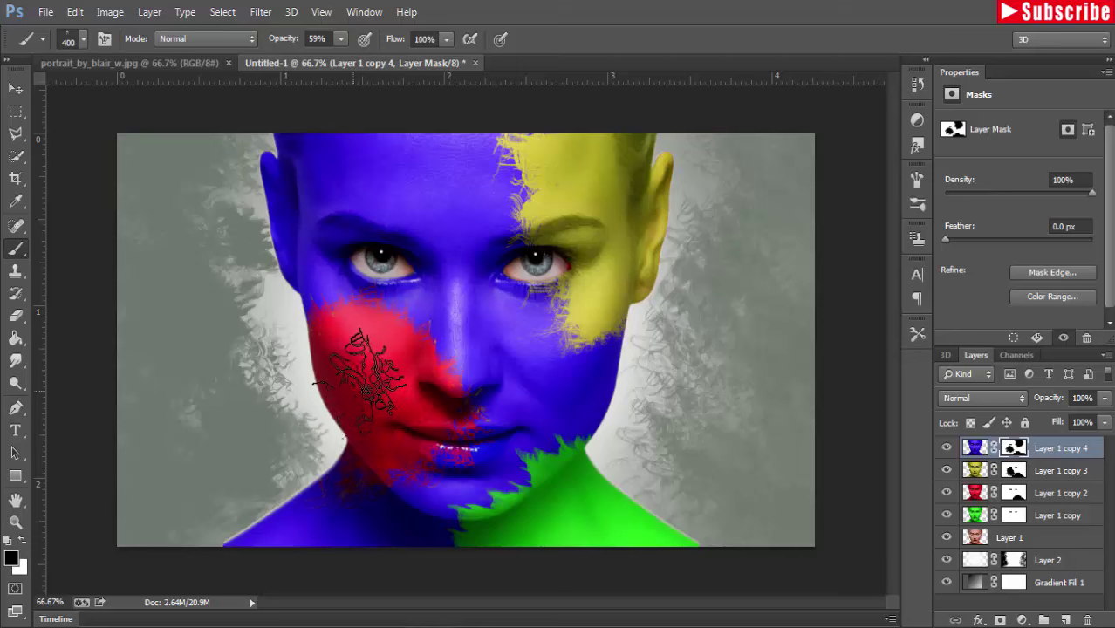
{"action": "left_click", "coordinate": [18, 92]}
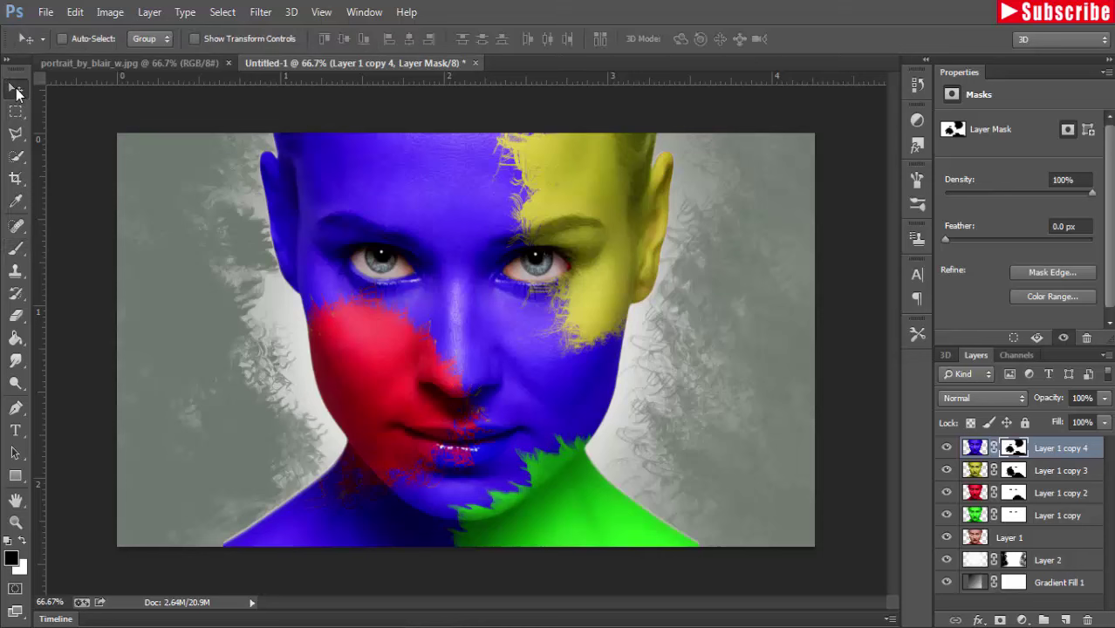